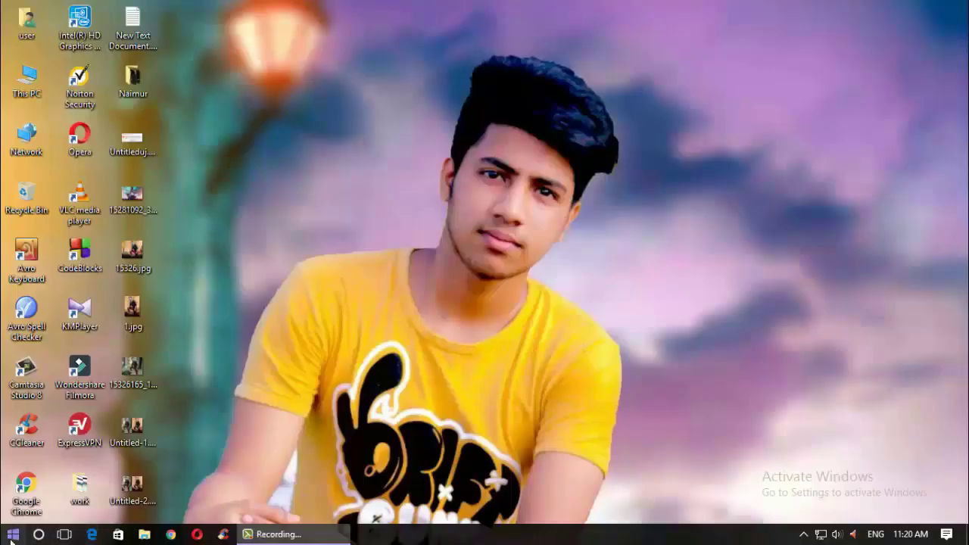
Launch Adobe Photoshop CC 2014 from the Windows Start menu
click(12, 534)
click(123, 250)
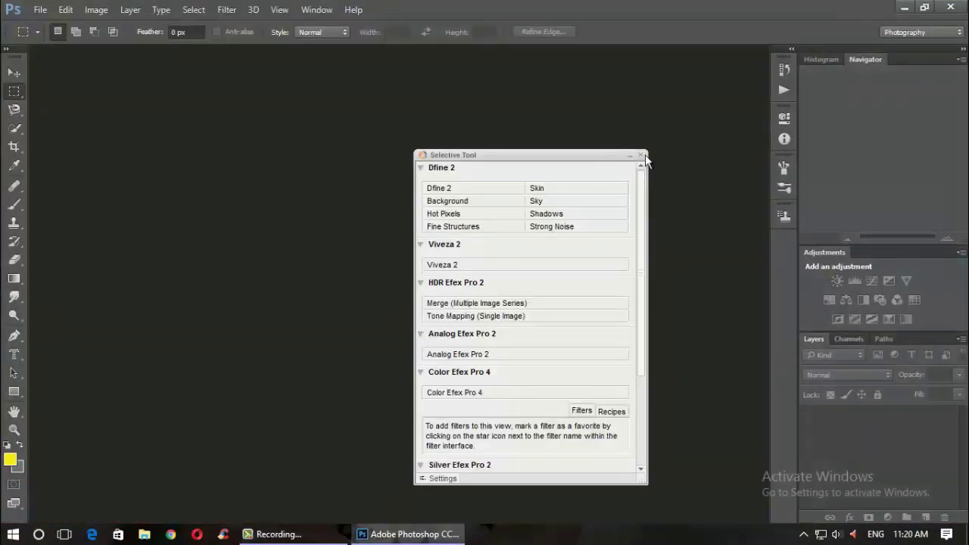
Open LonelyRoad-wallpaper.jpg and the man's portrait JPG together from Downloads > Documents
click(645, 159)
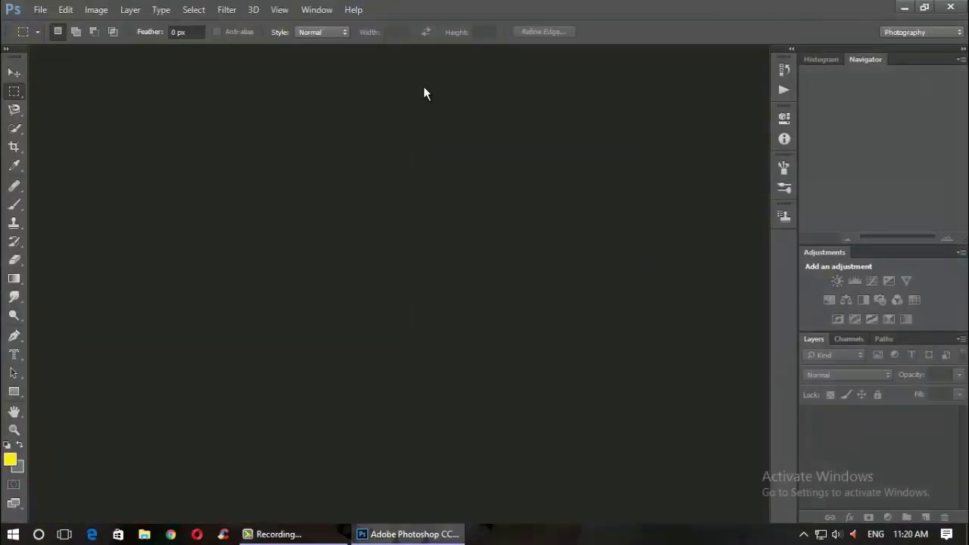
click(40, 9)
click(63, 40)
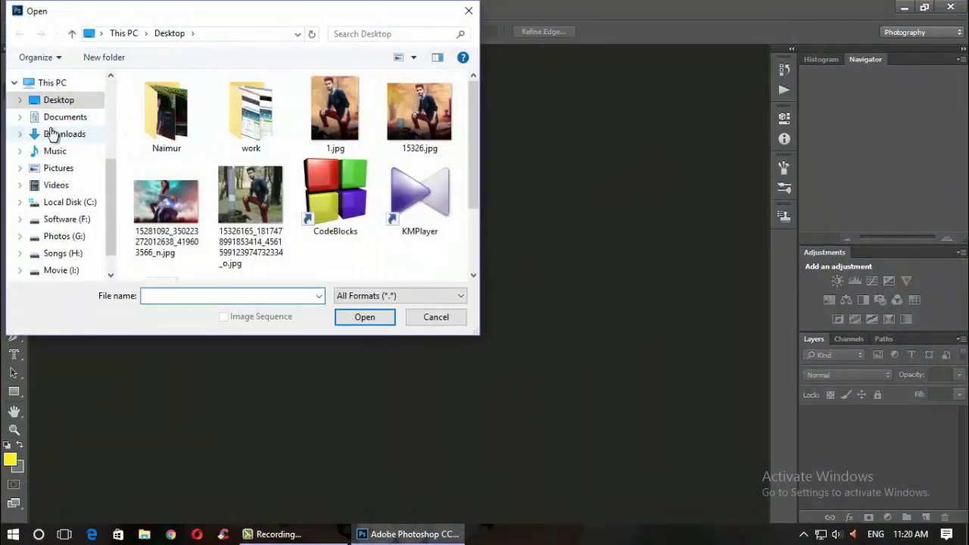
click(53, 134)
double_click(245, 135)
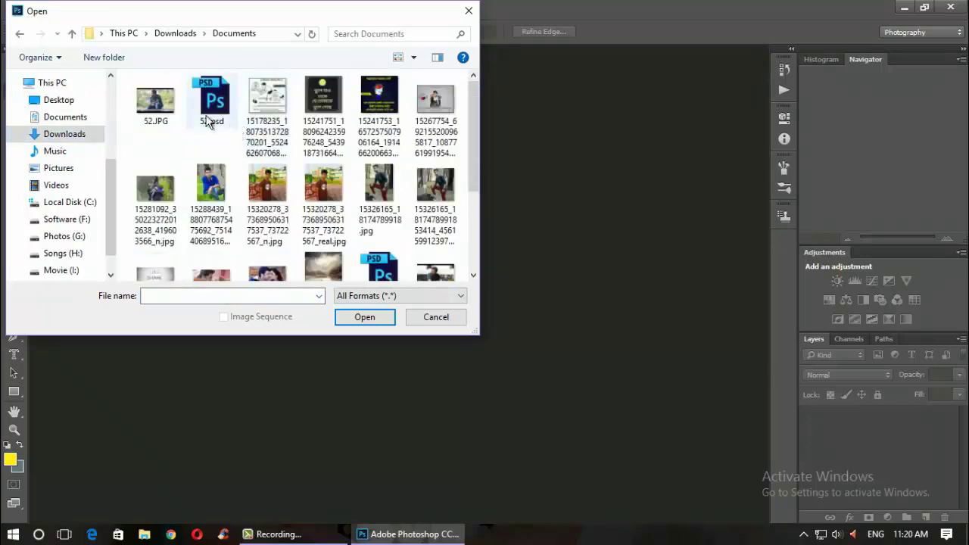
scroll(238, 227, down, 3)
click(267, 234)
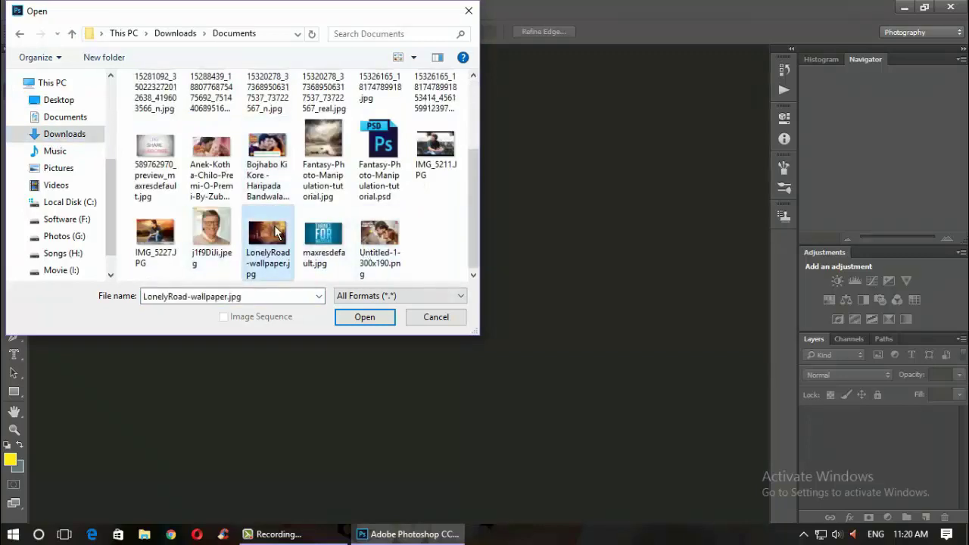
scroll(303, 220, up, 3)
ctrl+click(376, 181)
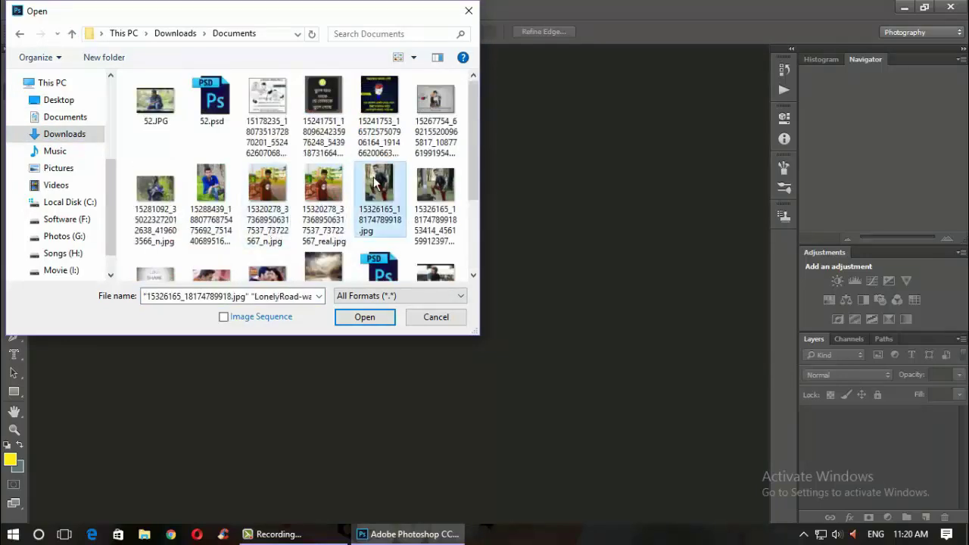
click(364, 318)
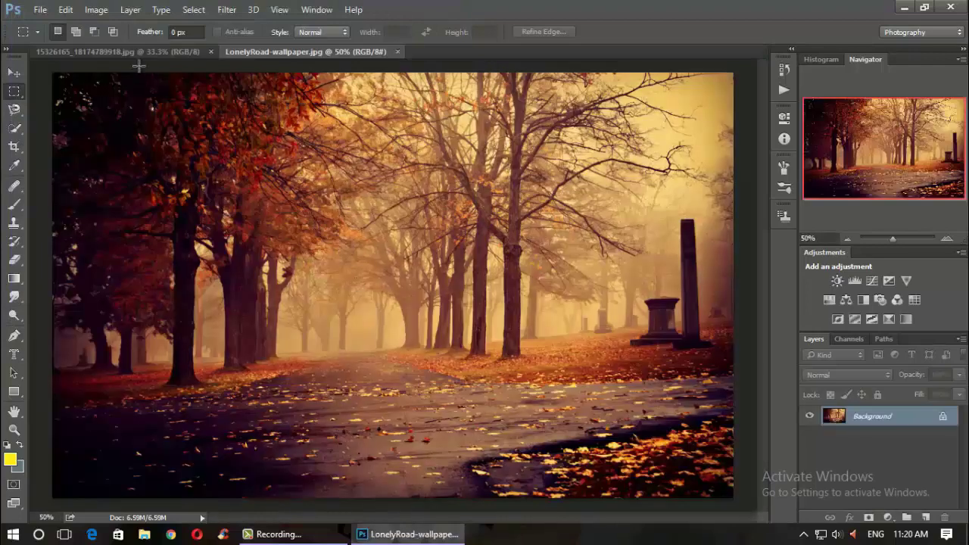
In the portrait, Quick Select the man from hair to shoe, including the red pant leg
click(130, 51)
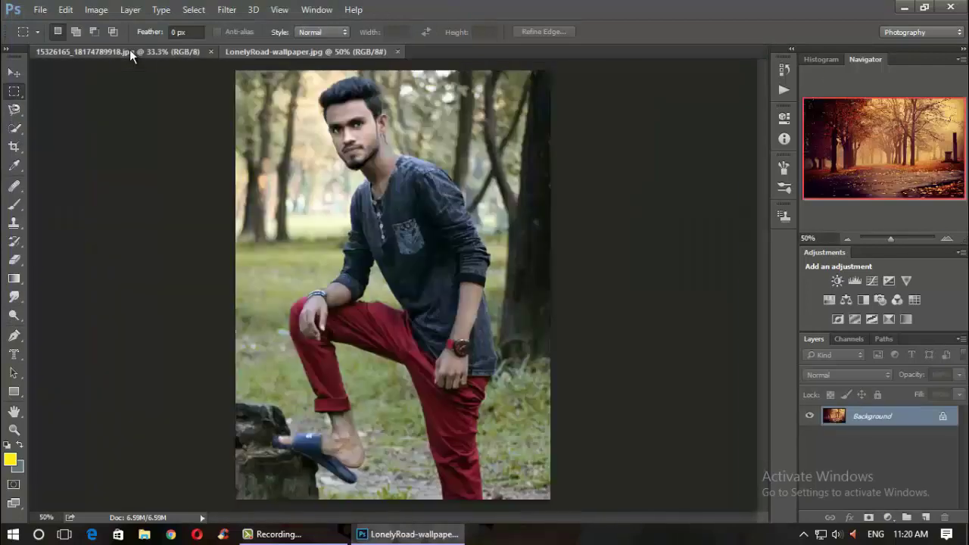
click(15, 129)
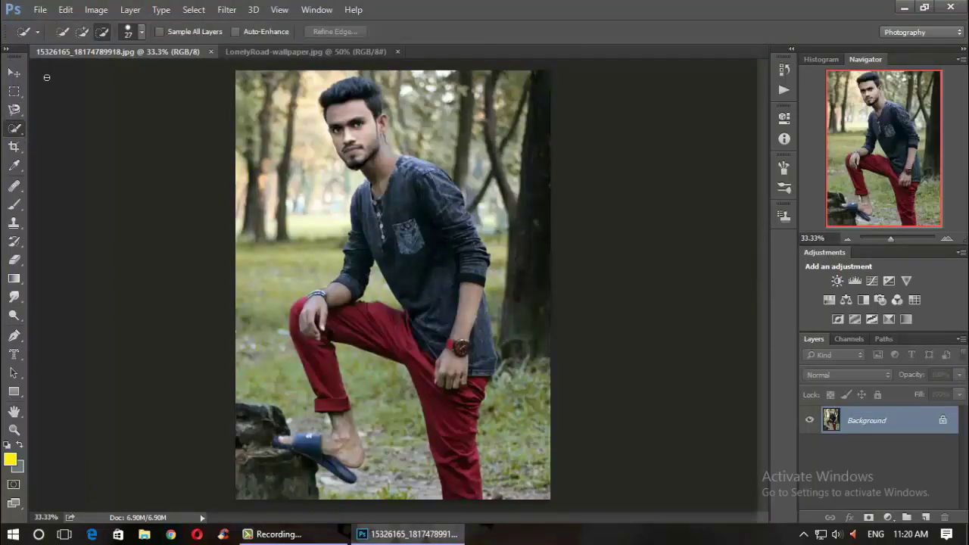
click(82, 31)
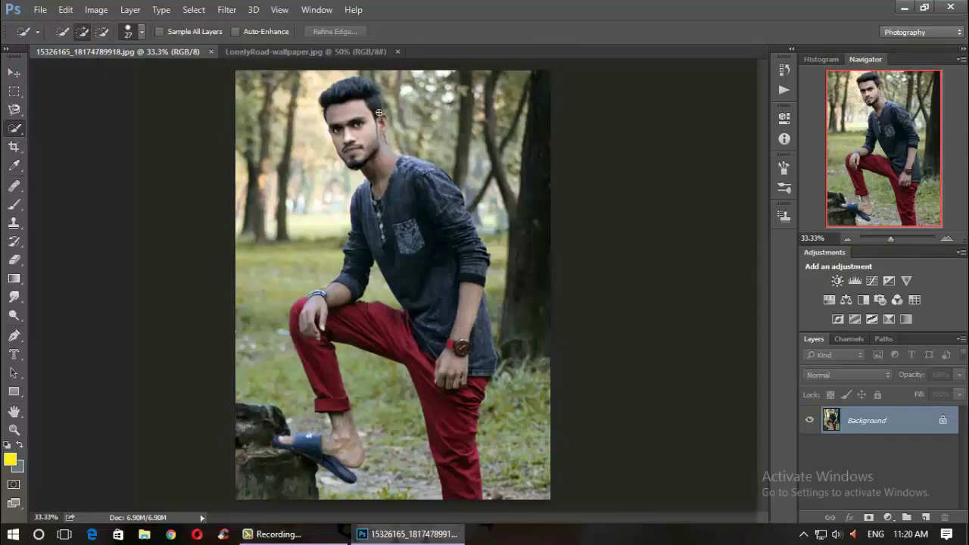
drag(354, 118, 372, 81)
mouse_move(364, 156)
mouse_down()
mouse_move(413, 267)
mouse_move(454, 285)
mouse_move(461, 405)
mouse_up()
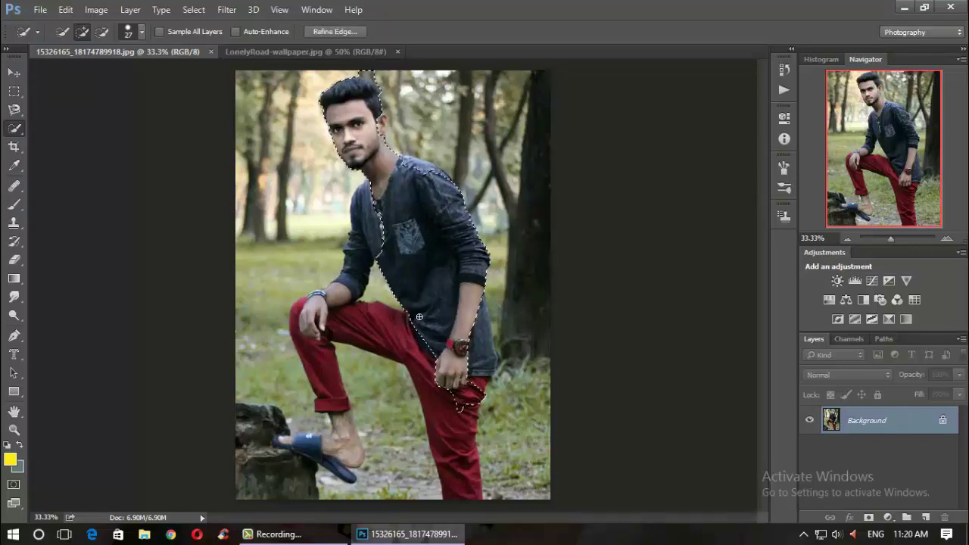
mouse_move(388, 328)
mouse_down()
mouse_move(317, 314)
mouse_move(355, 273)
mouse_up()
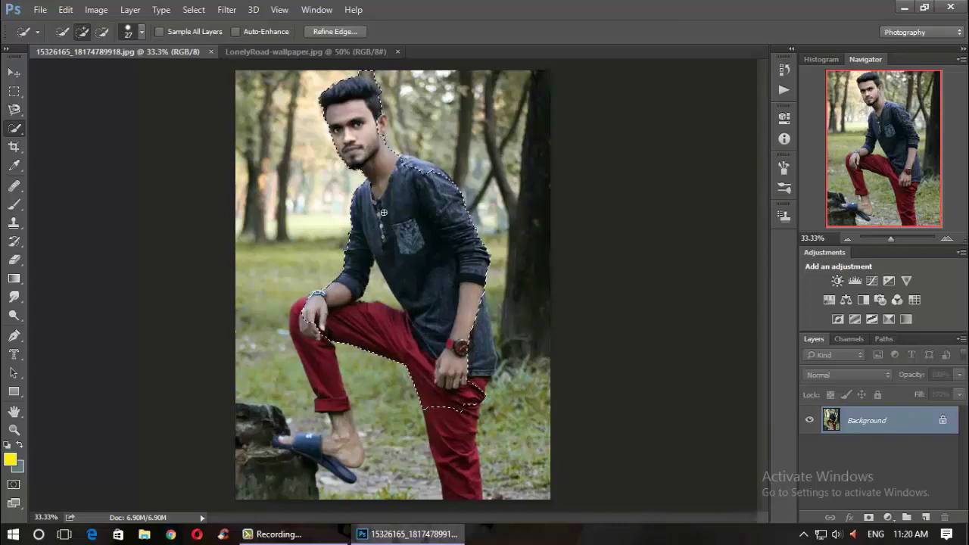
mouse_move(448, 317)
mouse_down()
mouse_move(476, 326)
mouse_move(464, 488)
mouse_up()
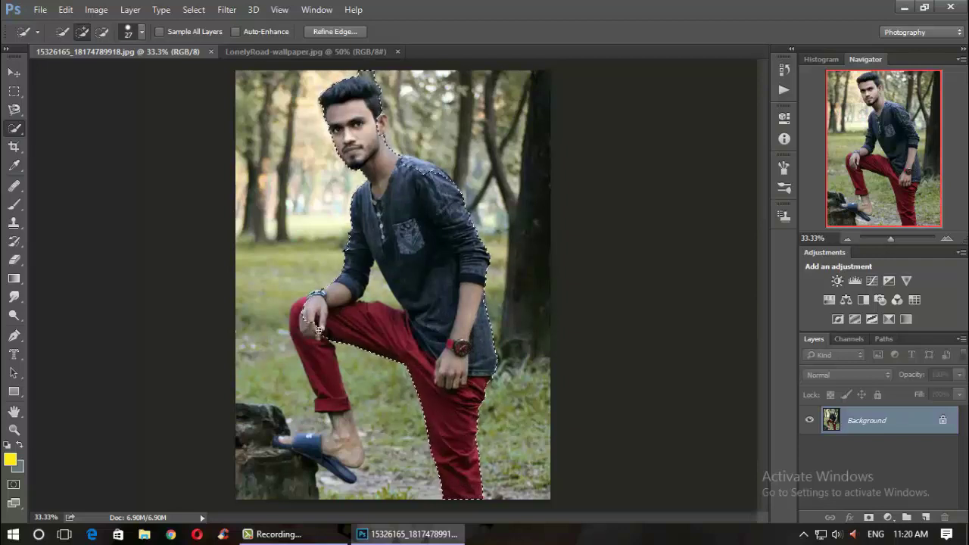
mouse_move(322, 361)
mouse_down()
mouse_move(351, 470)
mouse_move(243, 441)
mouse_move(258, 413)
mouse_up()
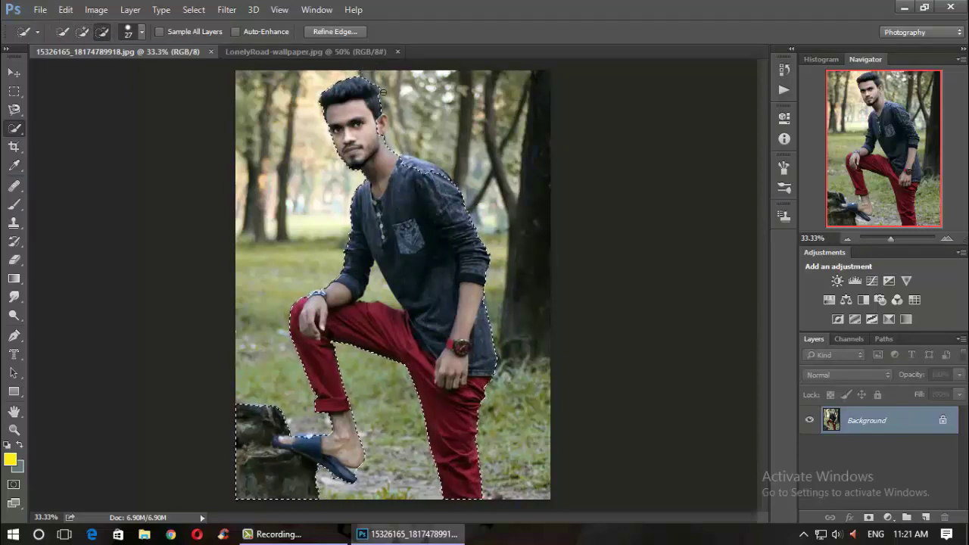
Refine the man's selection edges, alternating Add and Subtract (Alt) Quick Selection brushing
click(82, 31)
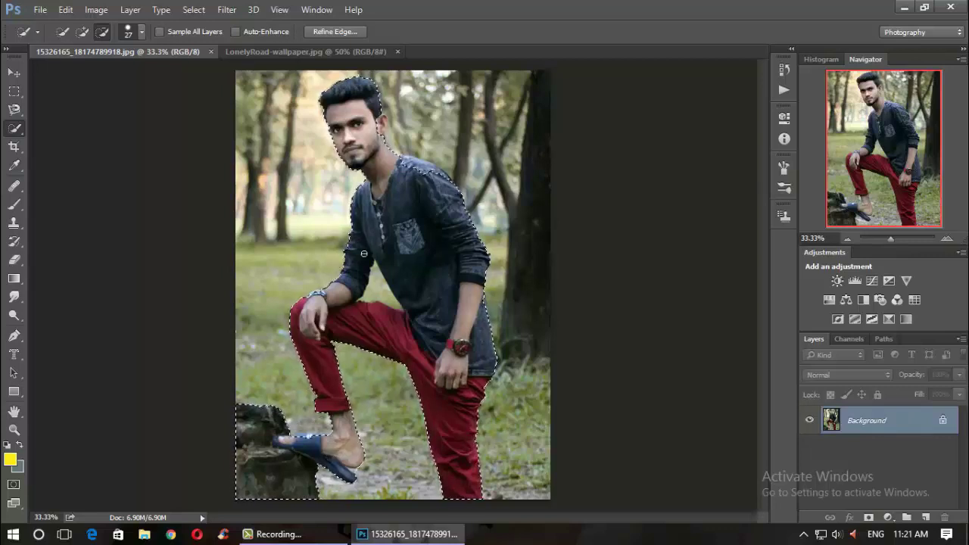
click(83, 31)
click(82, 31)
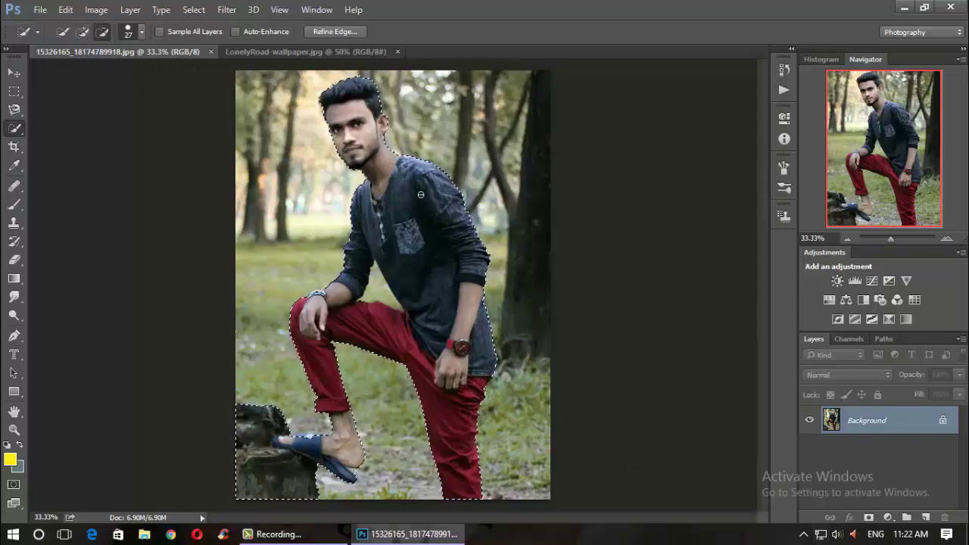
key(alt)
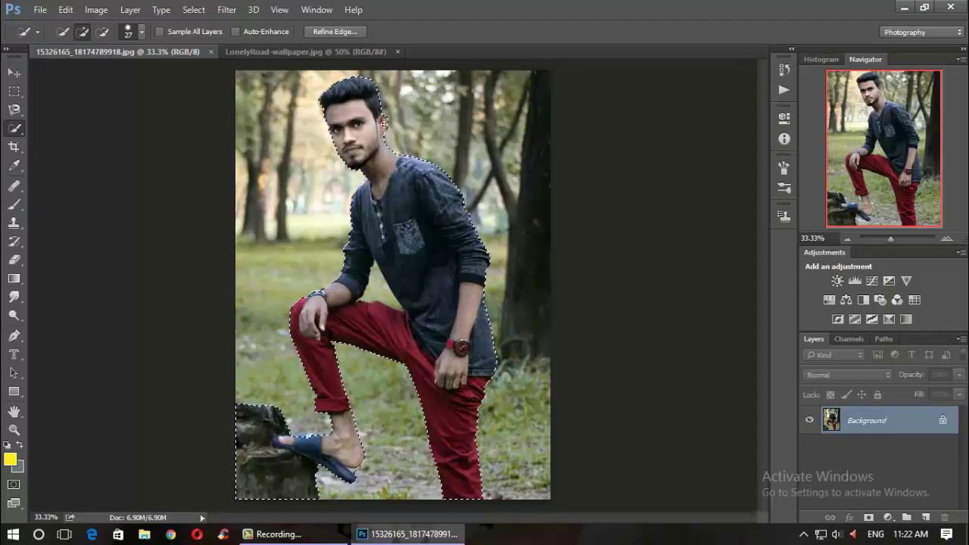
click(272, 534)
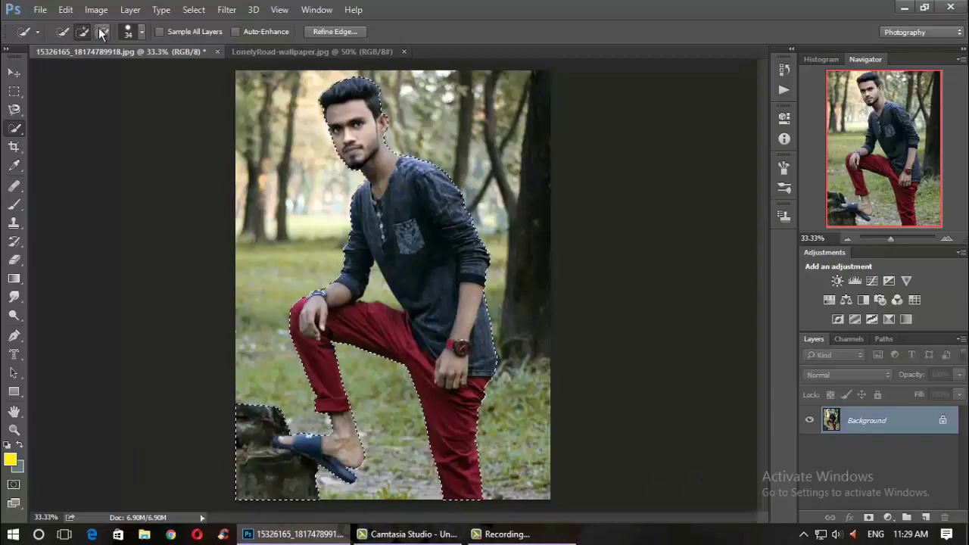
Zoom in on the man's torso and start removing the arm–torso gap from the selection
key(z)
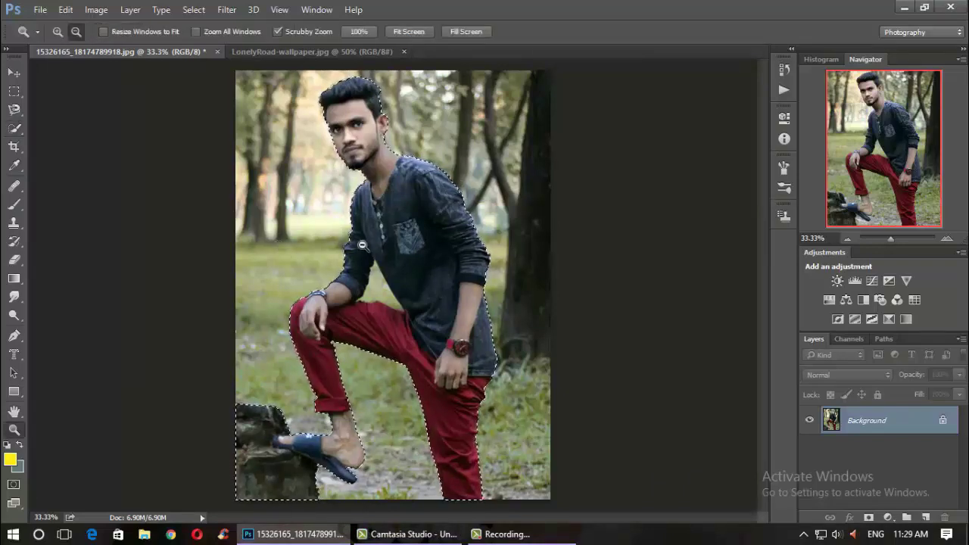
click(58, 31)
click(413, 226)
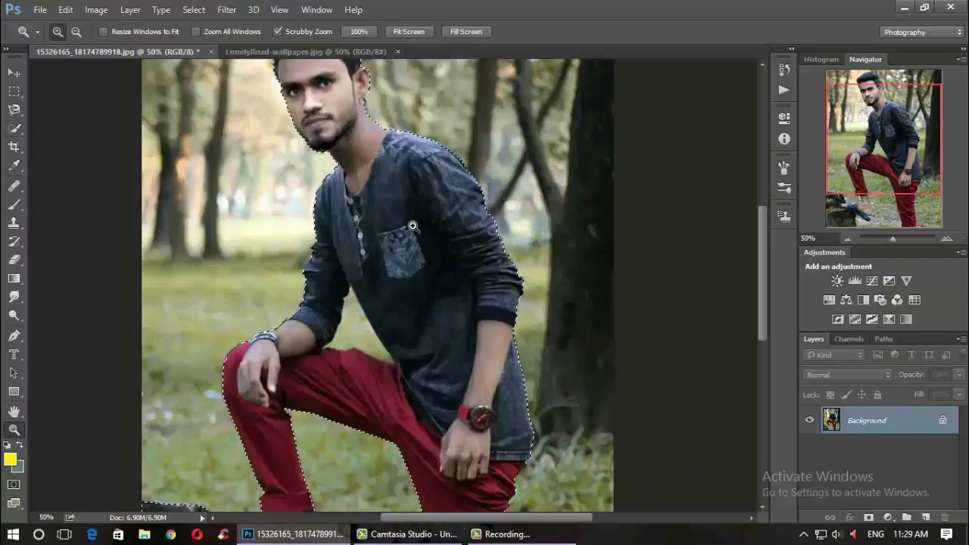
key(w)
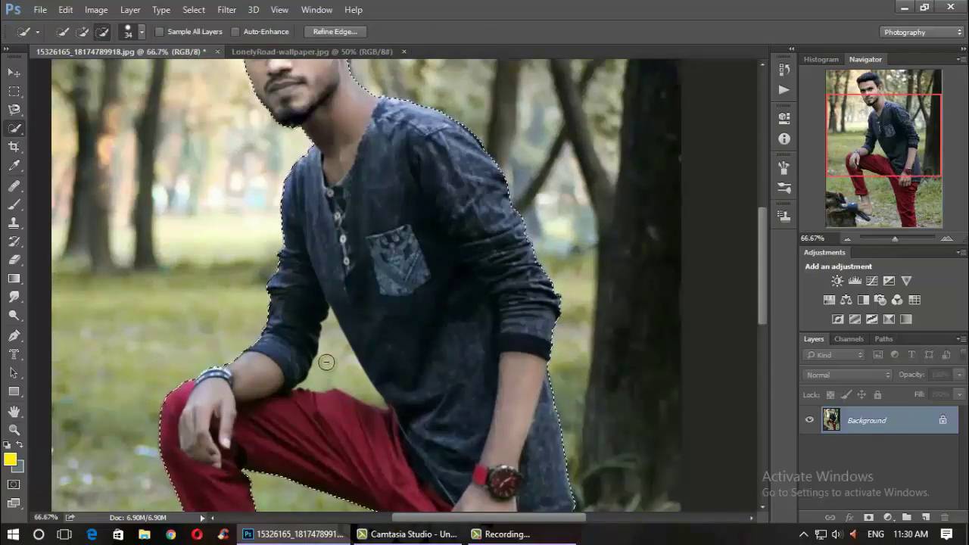
mouse_move(331, 358)
mouse_down()
mouse_move(333, 338)
mouse_move(345, 380)
mouse_move(342, 356)
mouse_up()
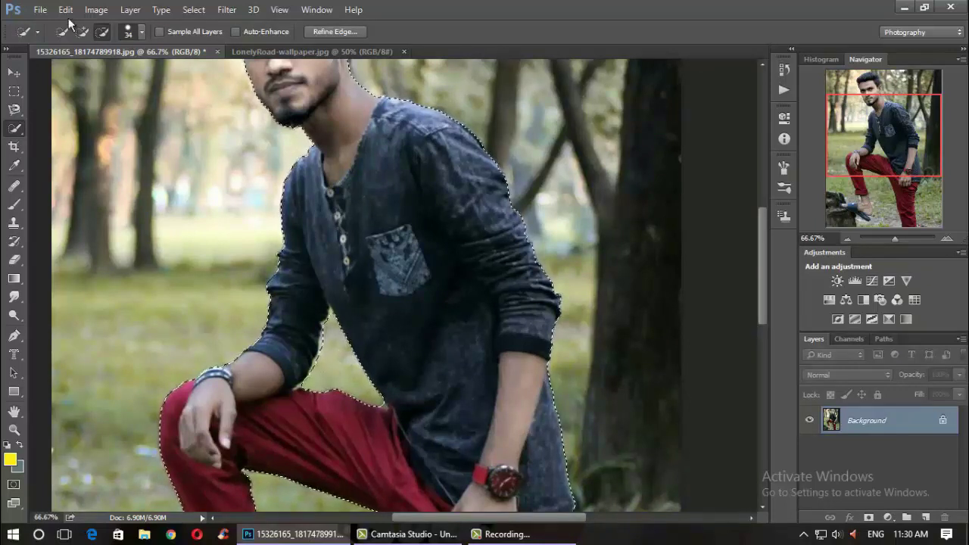
With an 18 px Subtract brush, trim the remaining arm–torso background, then zoom back out
click(137, 31)
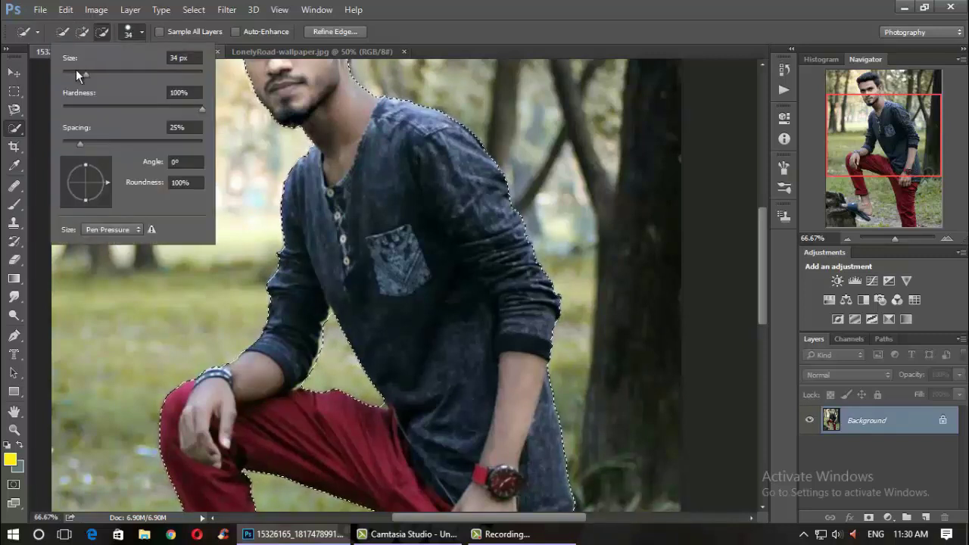
click(76, 70)
click(310, 383)
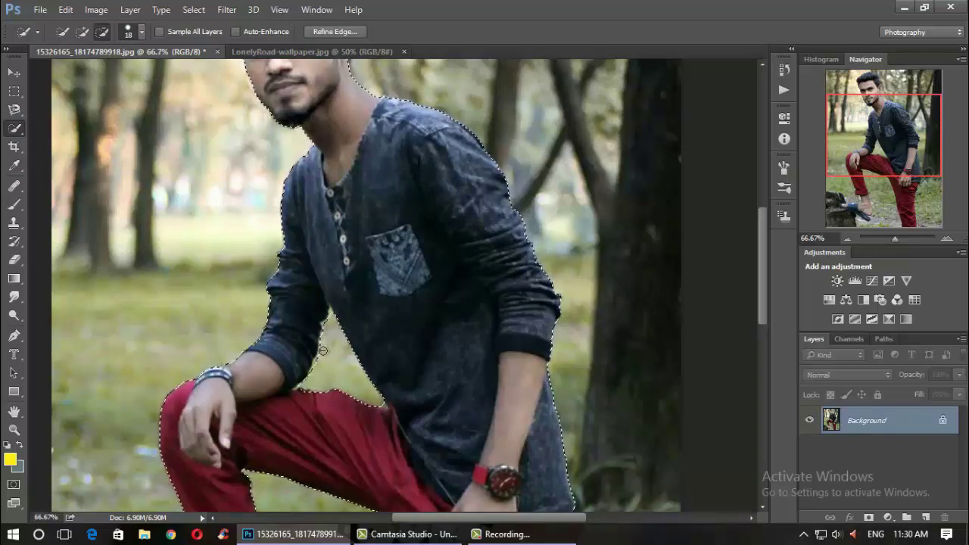
drag(324, 350, 317, 367)
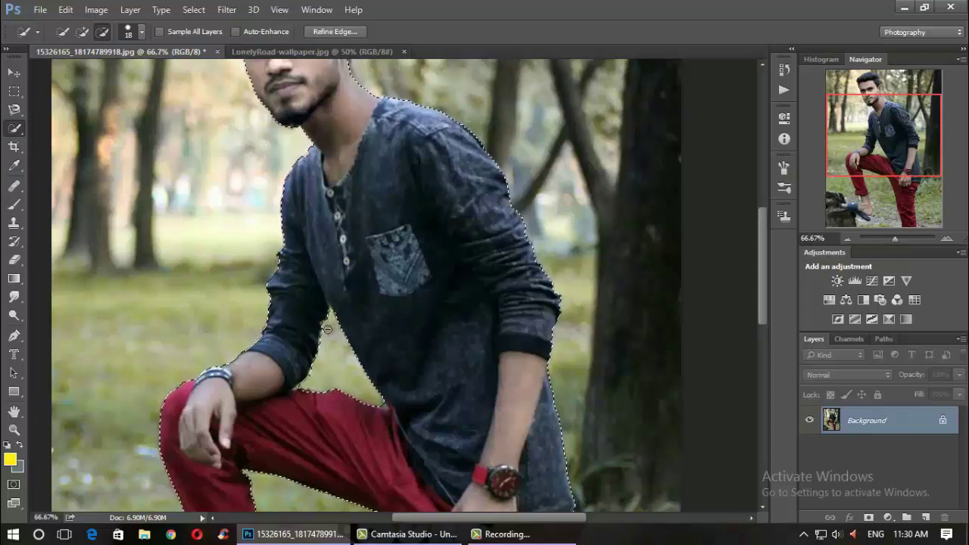
click(82, 31)
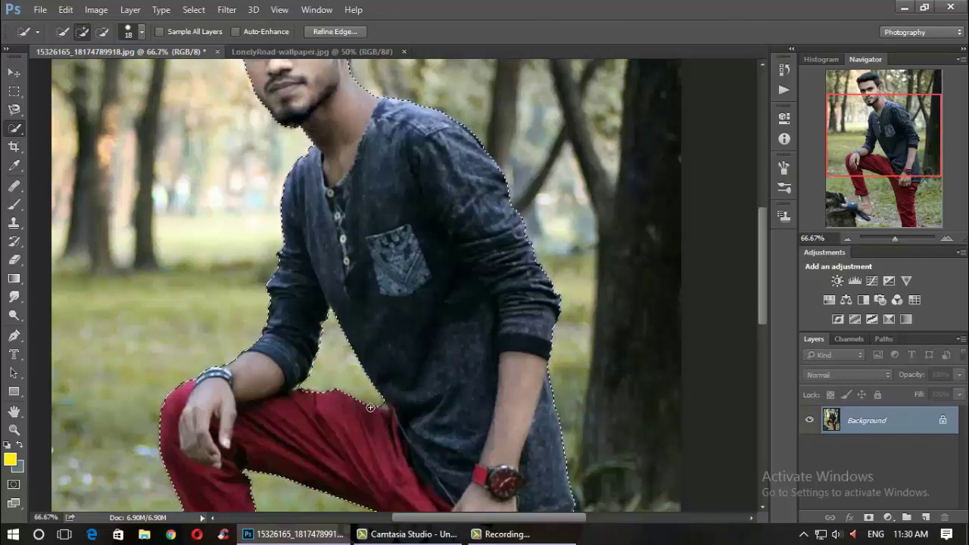
click(102, 31)
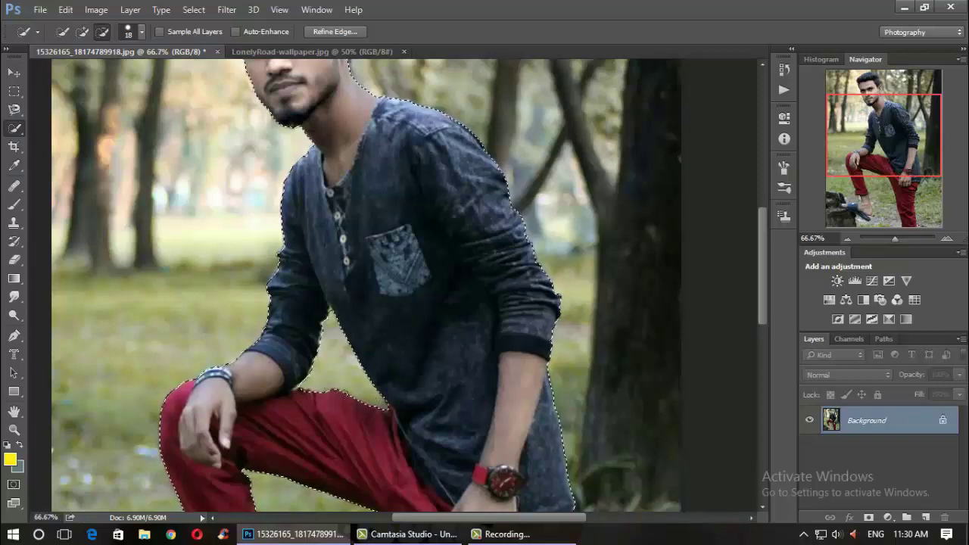
key(z)
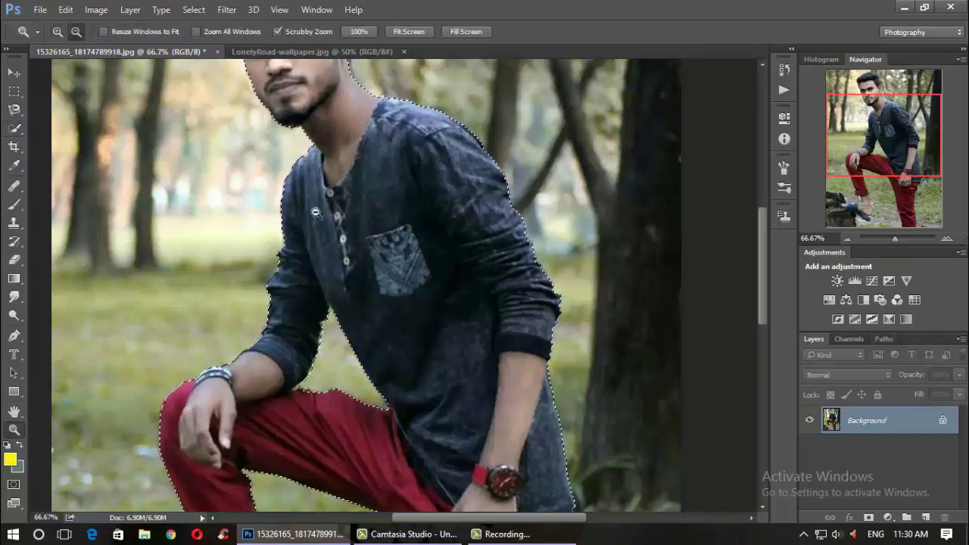
alt+click(315, 213)
key(w)
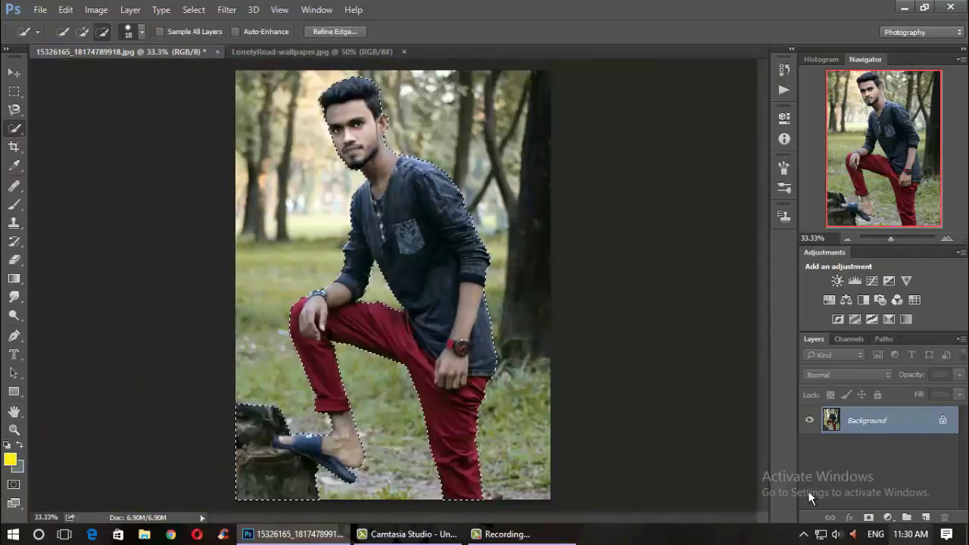
Mask Layer 0 to the man's selection and apply the layer mask permanently
click(867, 519)
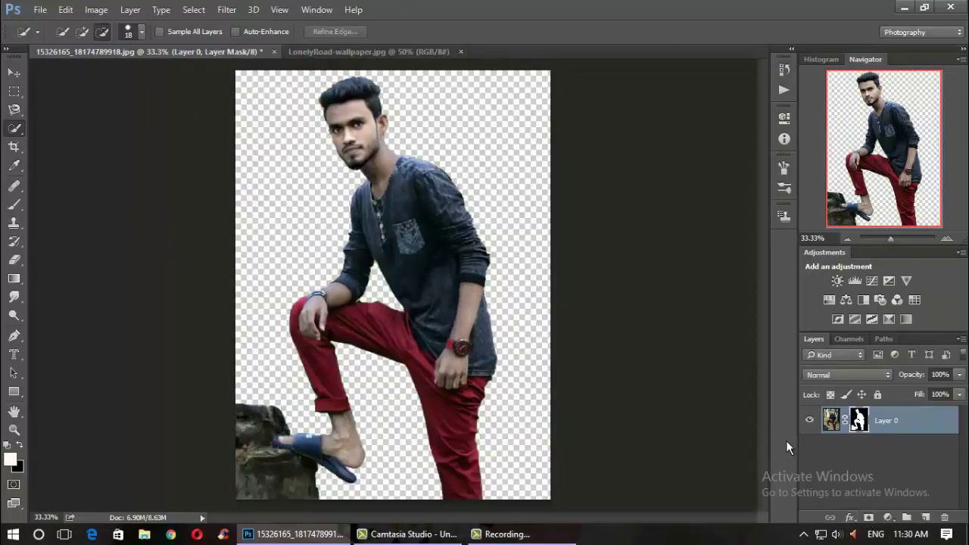
right_click(860, 423)
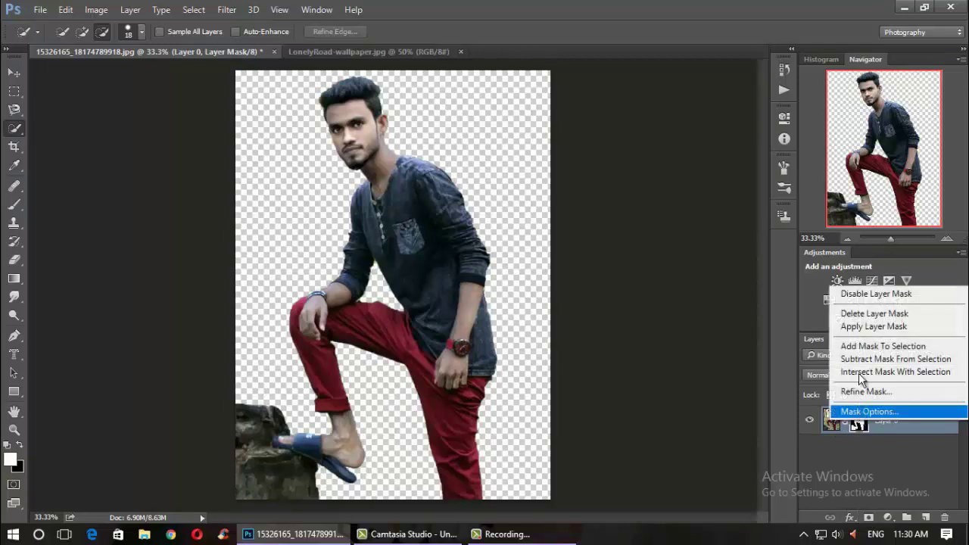
click(857, 326)
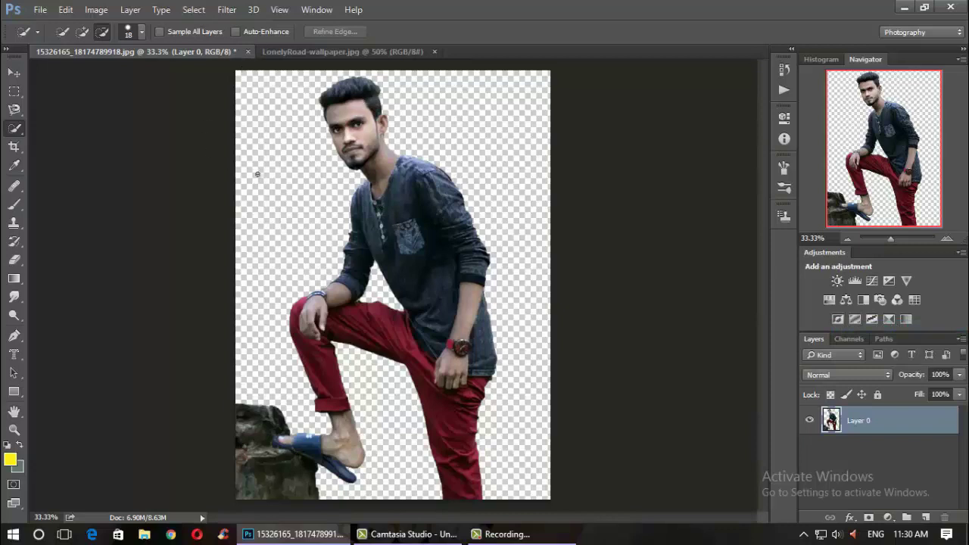
Unlock the road image's Background layer and drag it into the portrait document as Layer 1
click(301, 50)
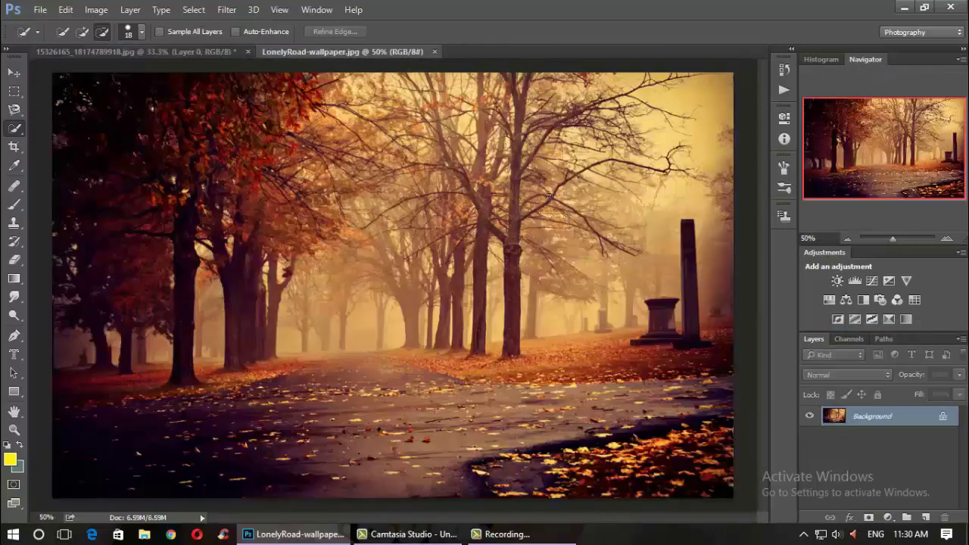
click(941, 417)
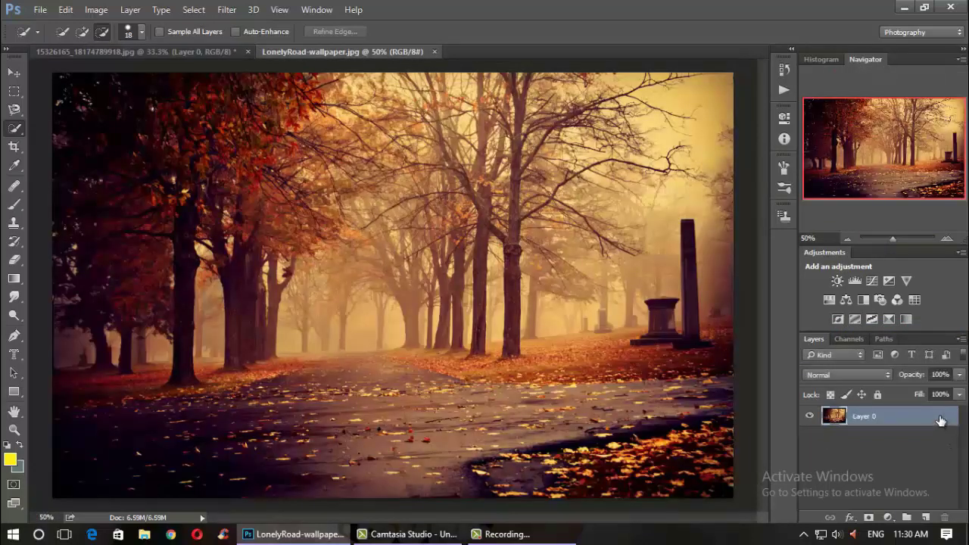
click(14, 73)
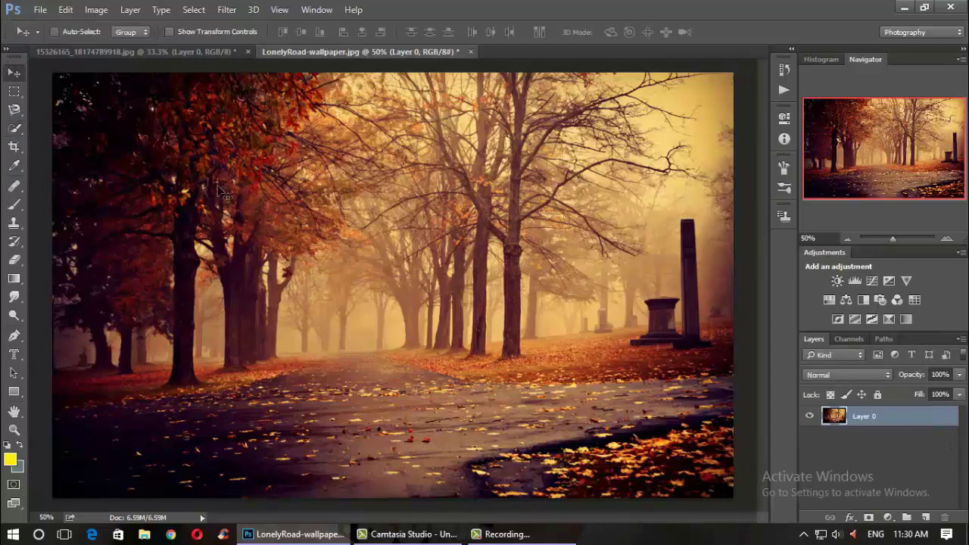
drag(218, 189, 211, 71)
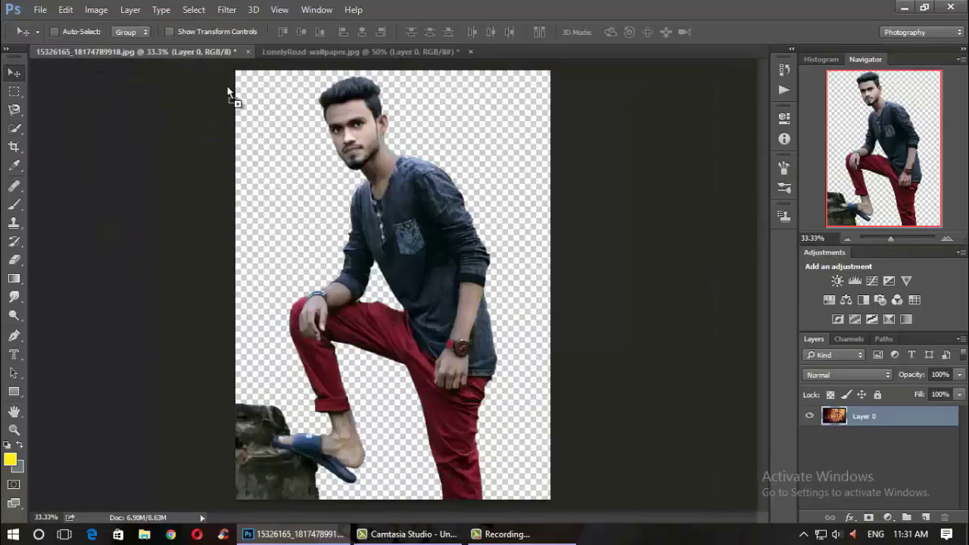
drag(209, 59, 373, 210)
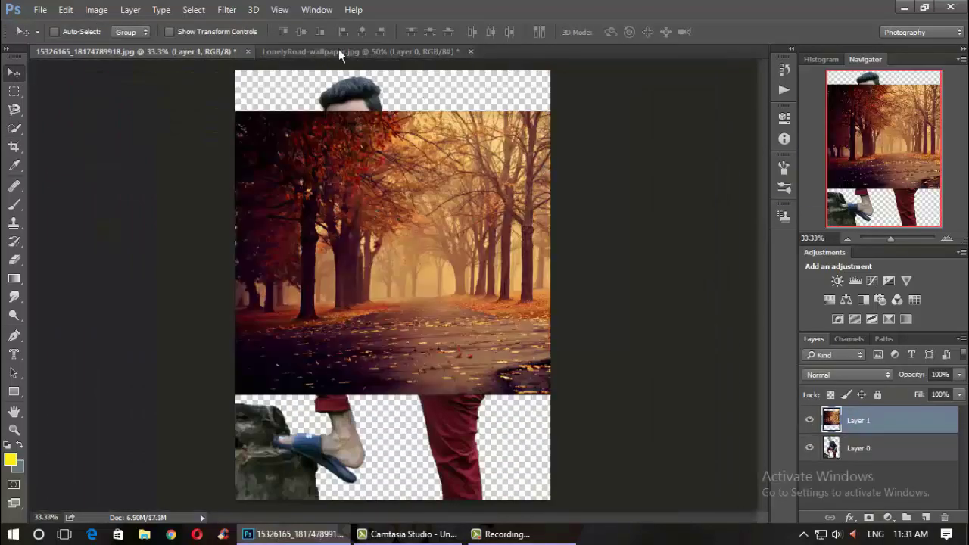
Scale the road layer to fill the canvas, then move it below the man's Layer 0
click(170, 32)
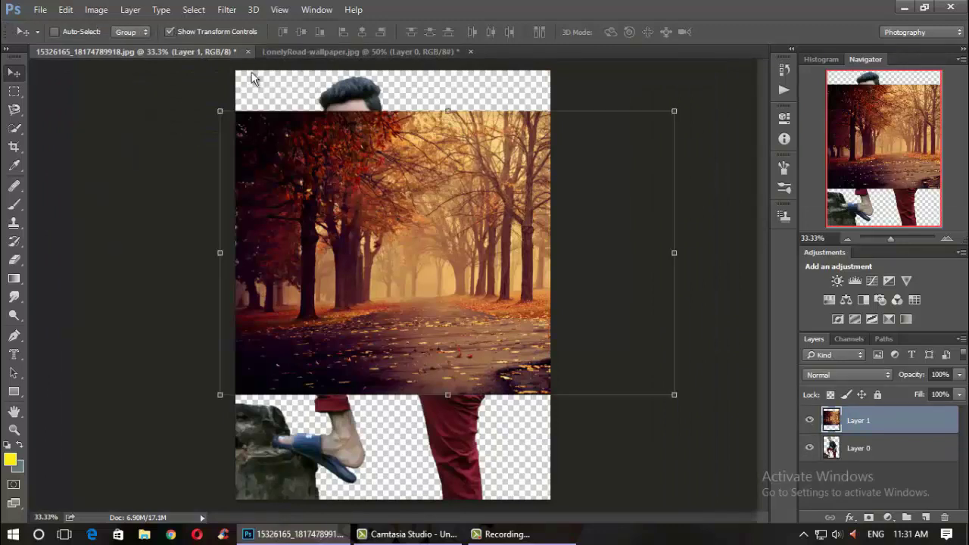
drag(218, 112, 214, 53)
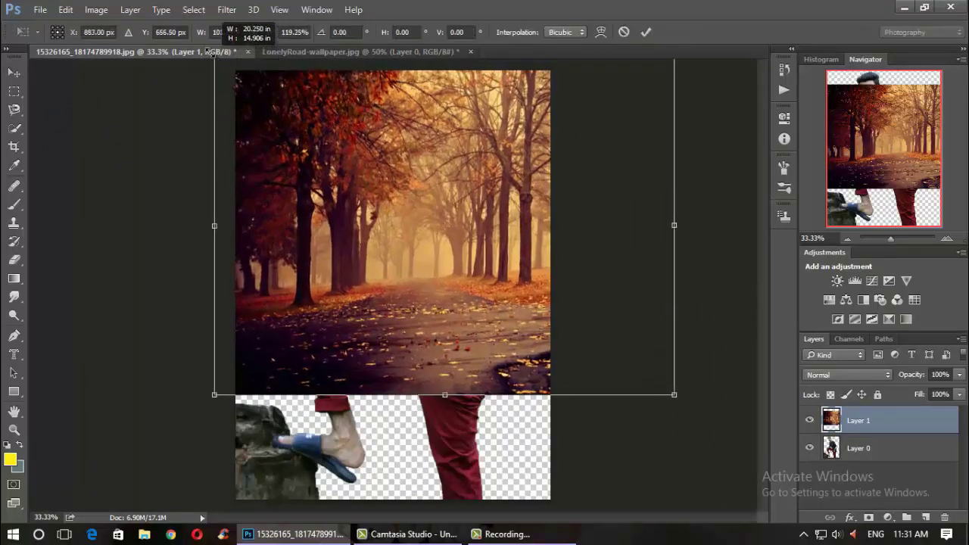
drag(443, 394, 445, 511)
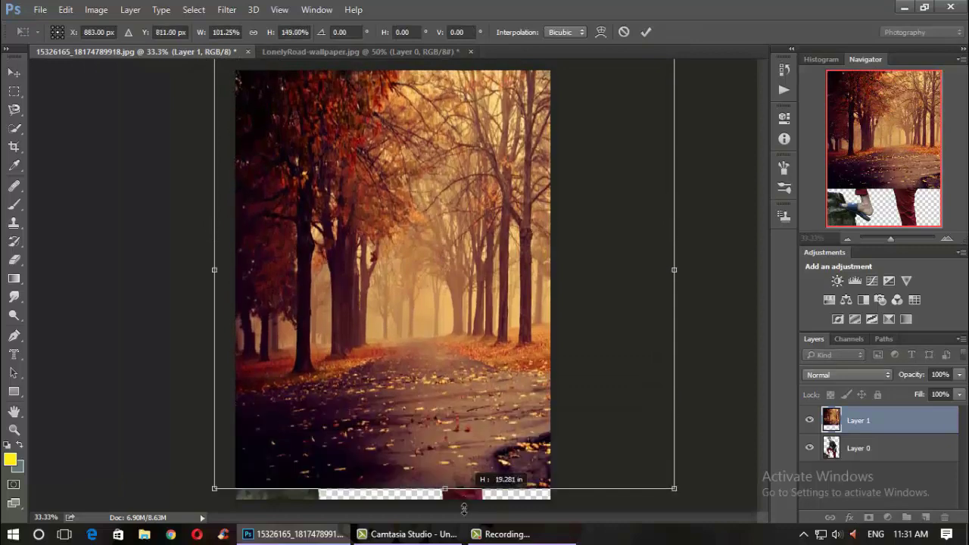
drag(145, 287, 38, 286)
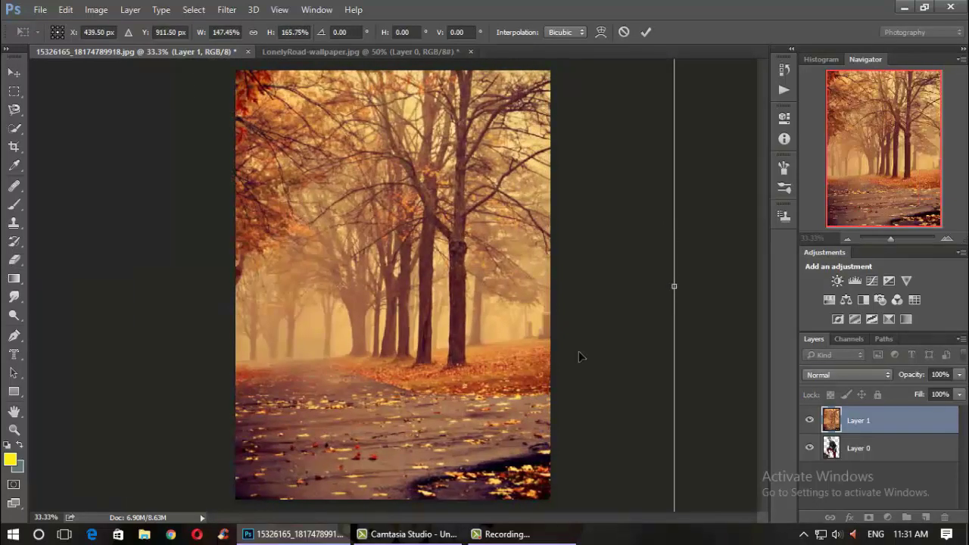
drag(674, 287, 666, 268)
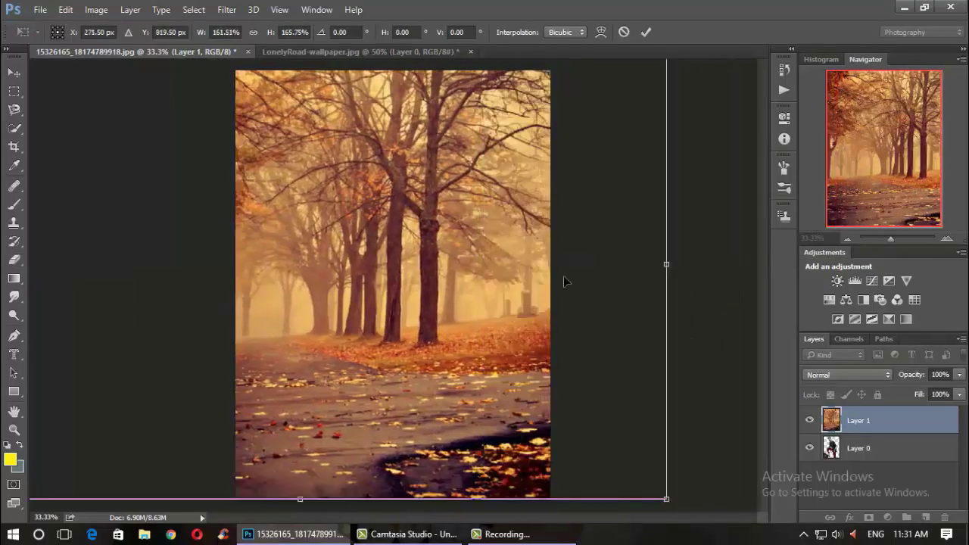
click(645, 32)
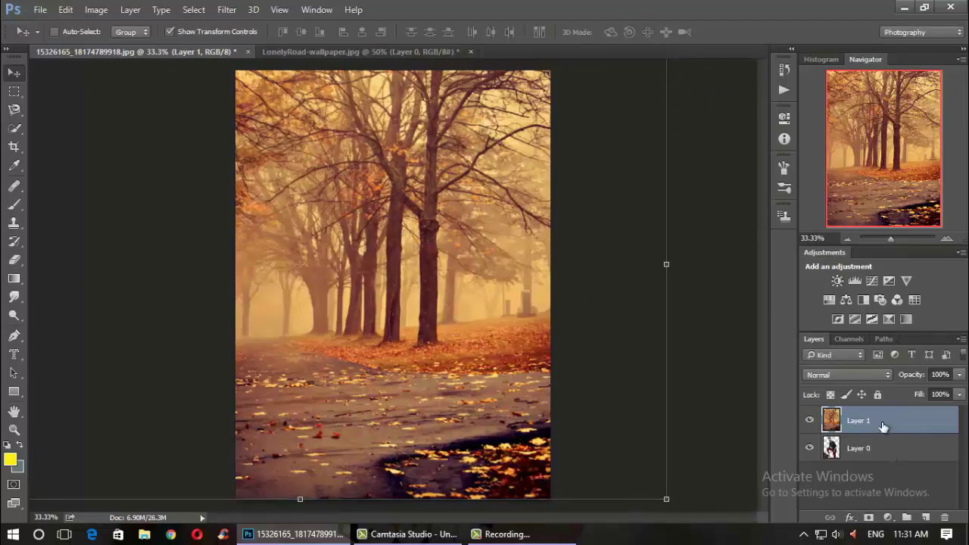
drag(882, 421, 874, 467)
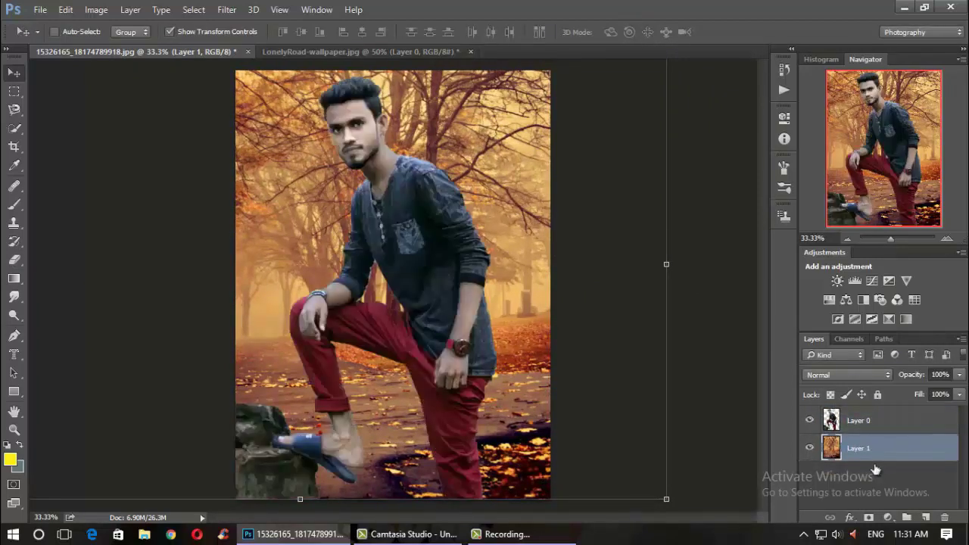
drag(556, 349, 520, 370)
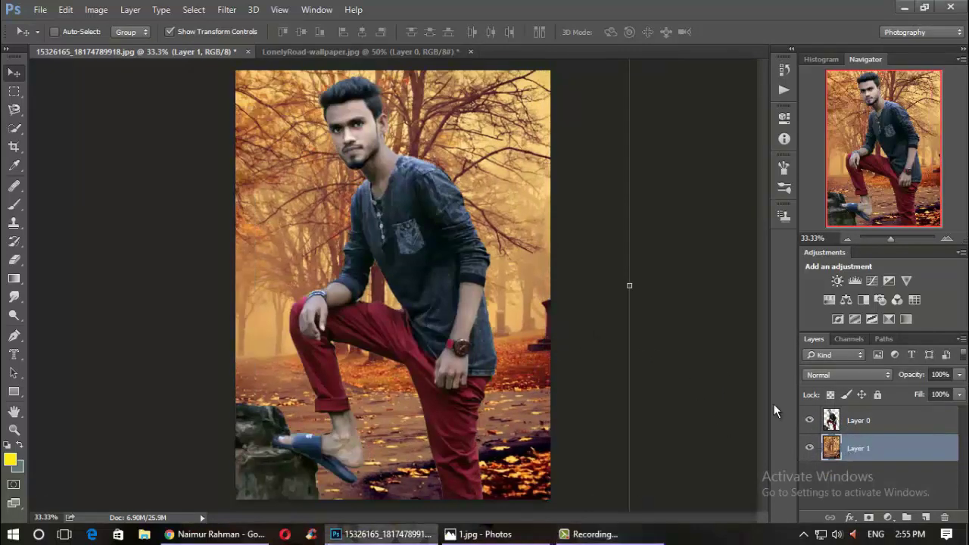
Apply Levels to the road Layer 1, raising midtones to 1.77
click(97, 10)
mouse_move(115, 46)
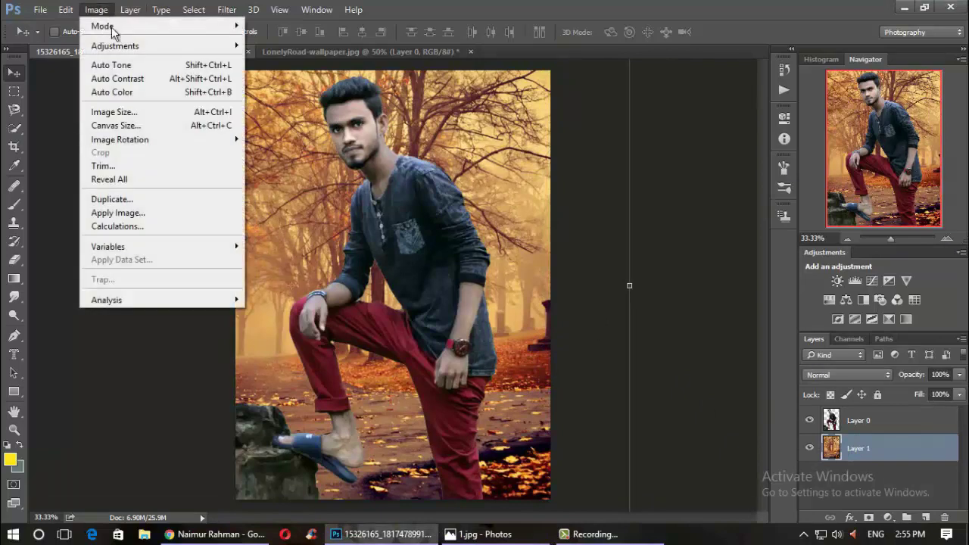
click(267, 59)
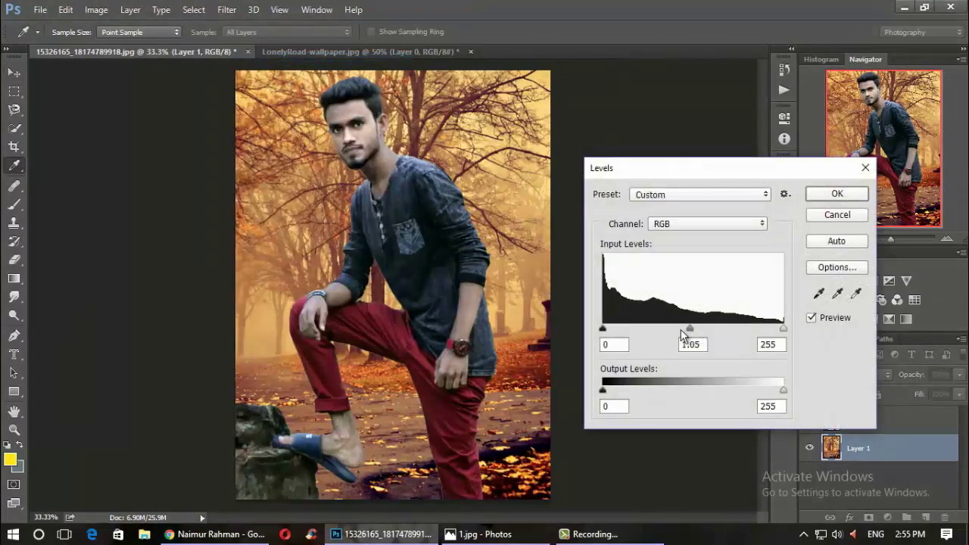
drag(681, 330, 657, 333)
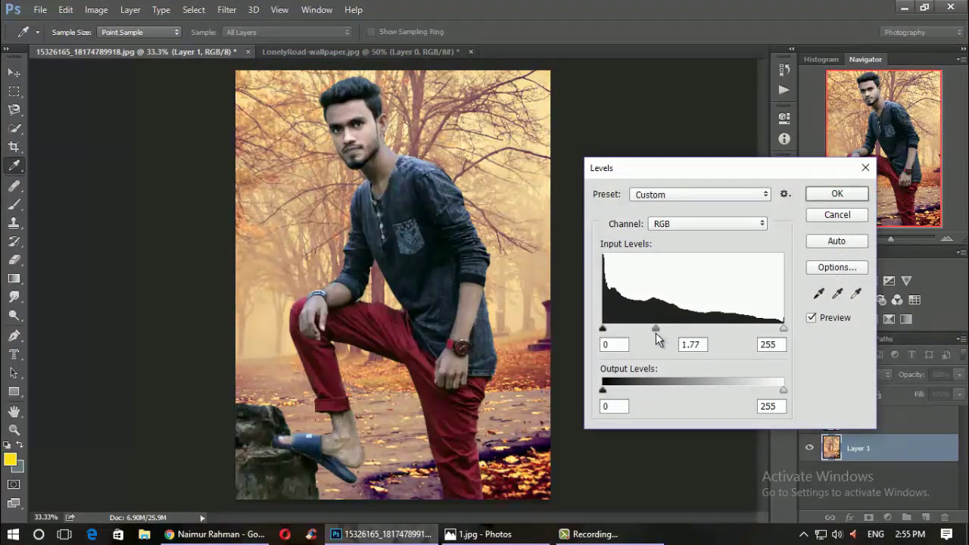
double_click(679, 344)
click(835, 194)
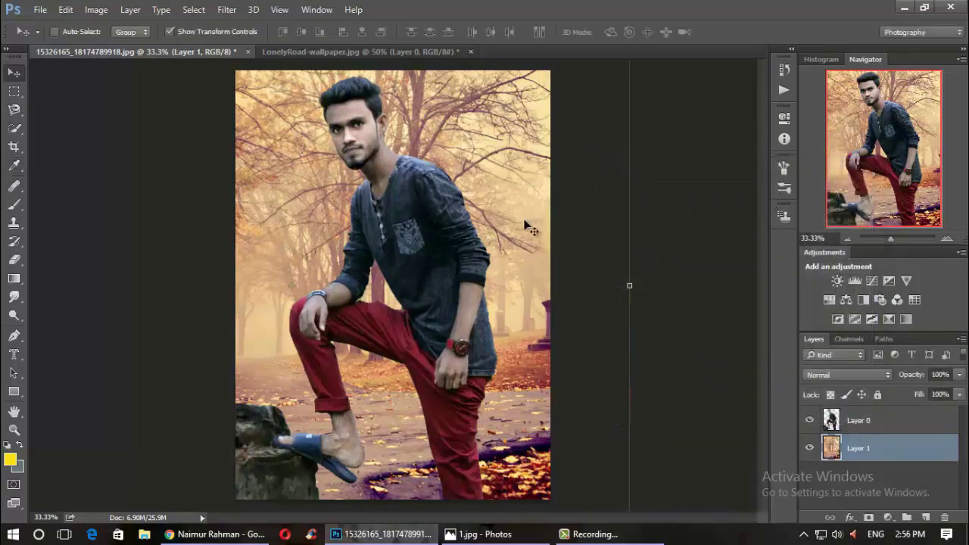
Apply Levels to the man's Layer 0, lowering midtones to about 0.90
click(860, 420)
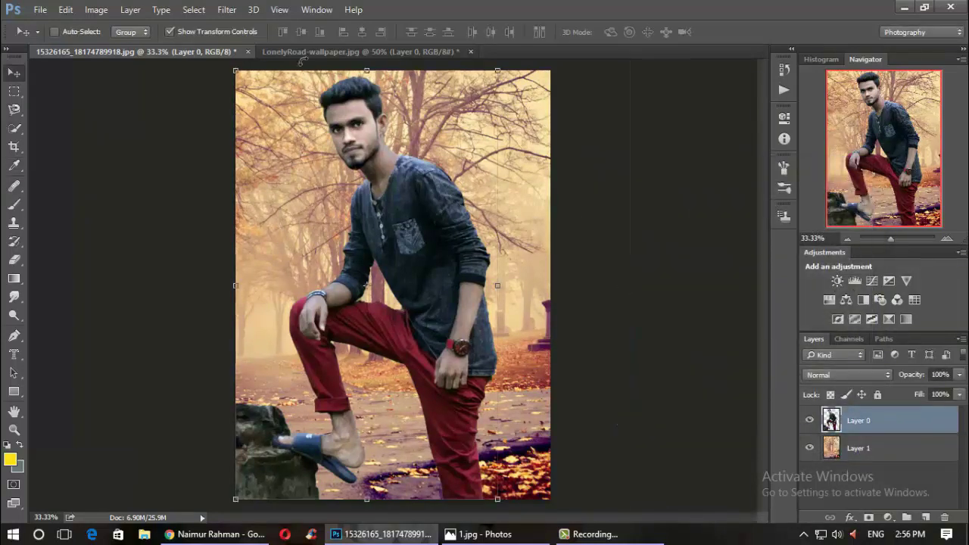
click(96, 9)
mouse_move(115, 45)
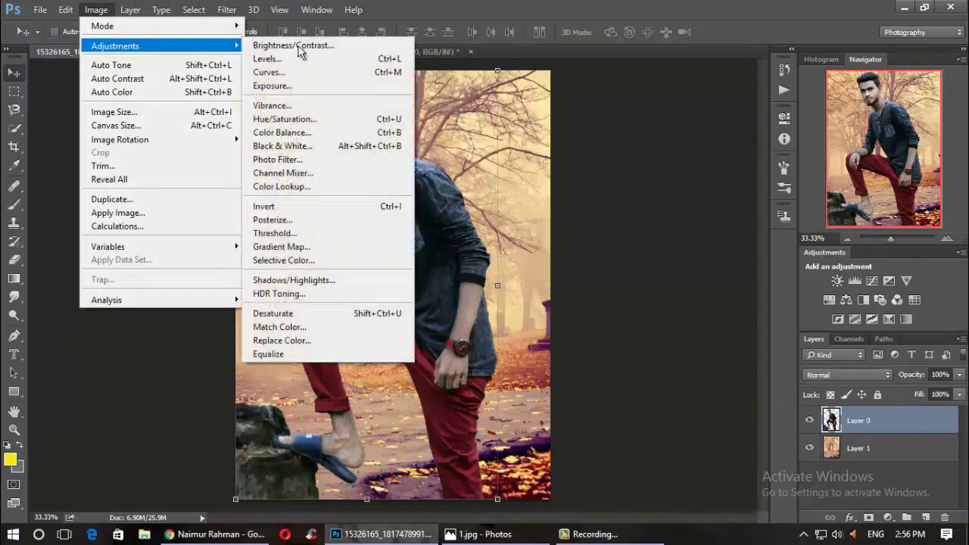
click(299, 60)
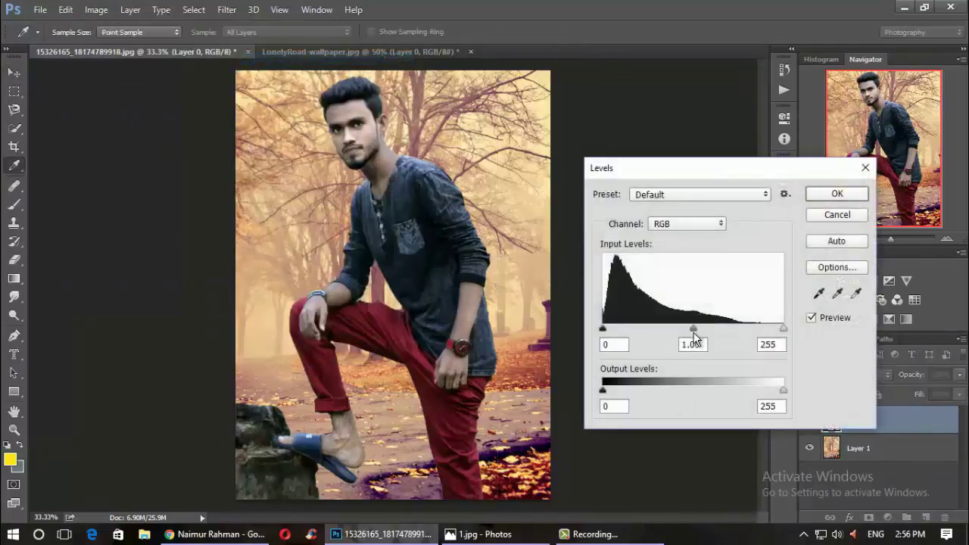
drag(702, 334, 695, 333)
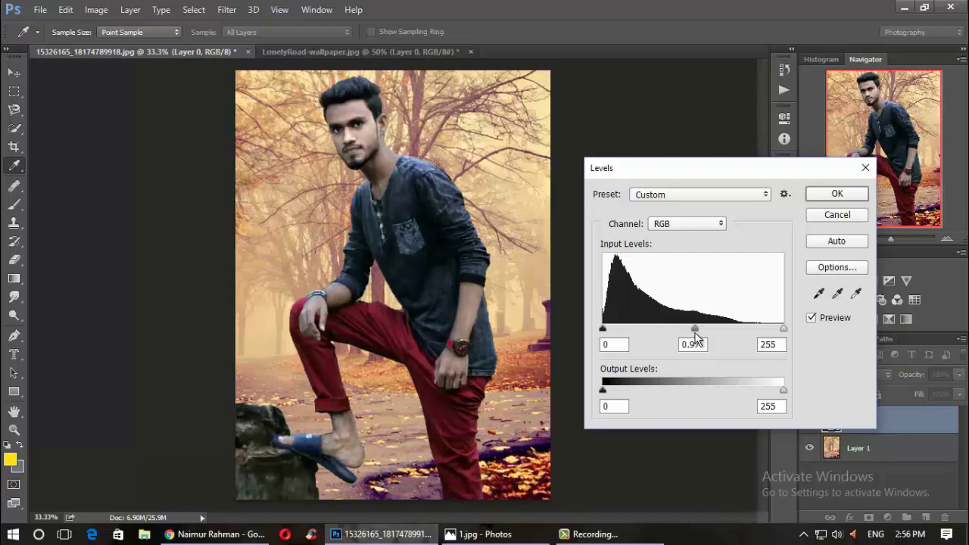
click(828, 199)
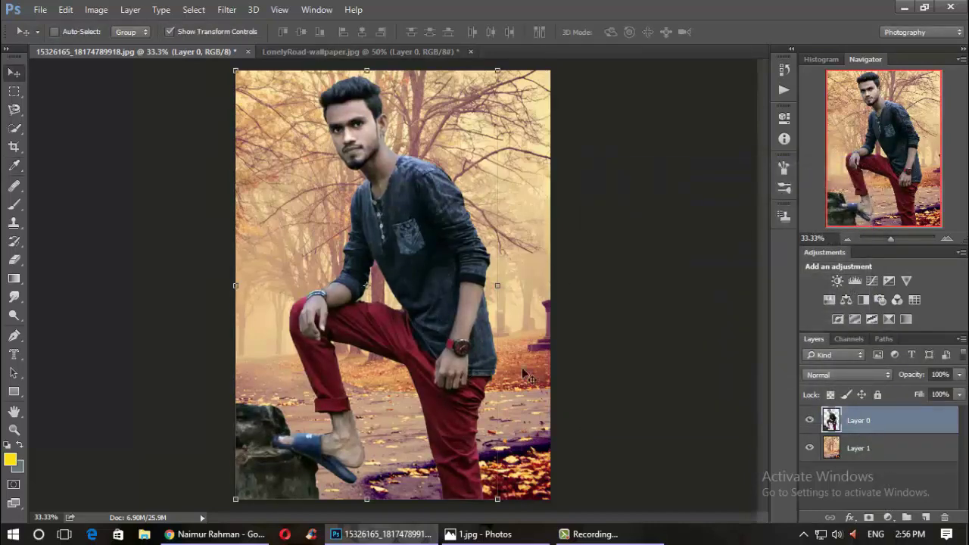
In Camera Raw on the road layer, raise clarity and exposure, deepen blacks, luminance noise reduction 20
click(849, 448)
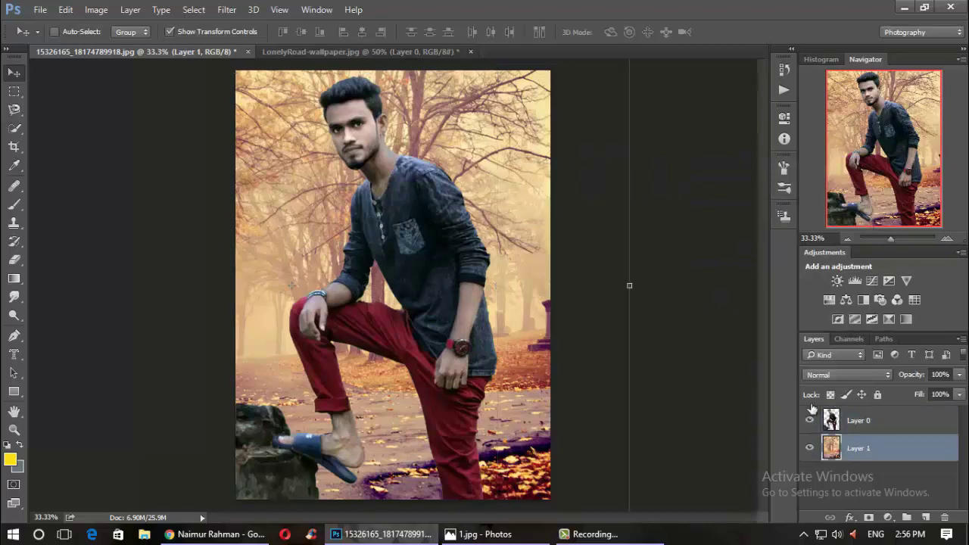
click(227, 10)
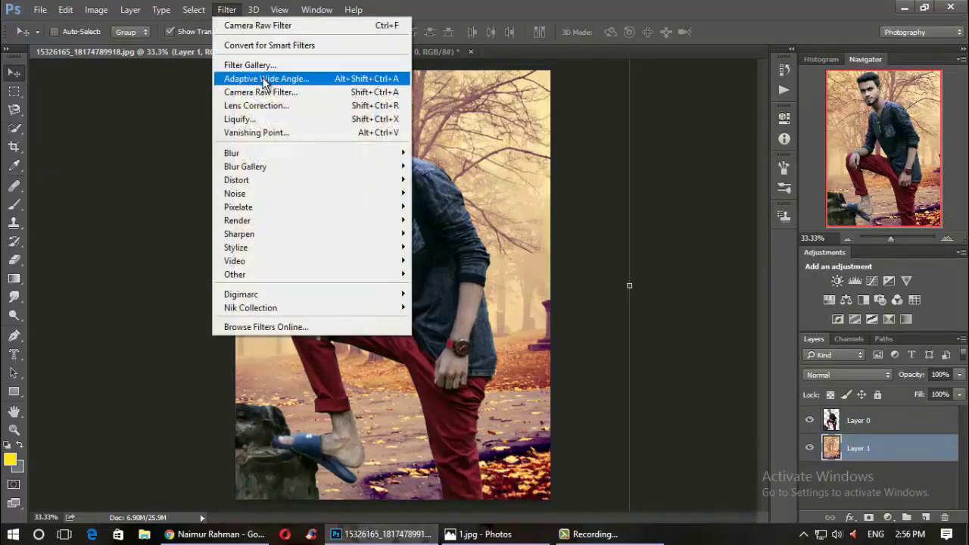
click(277, 92)
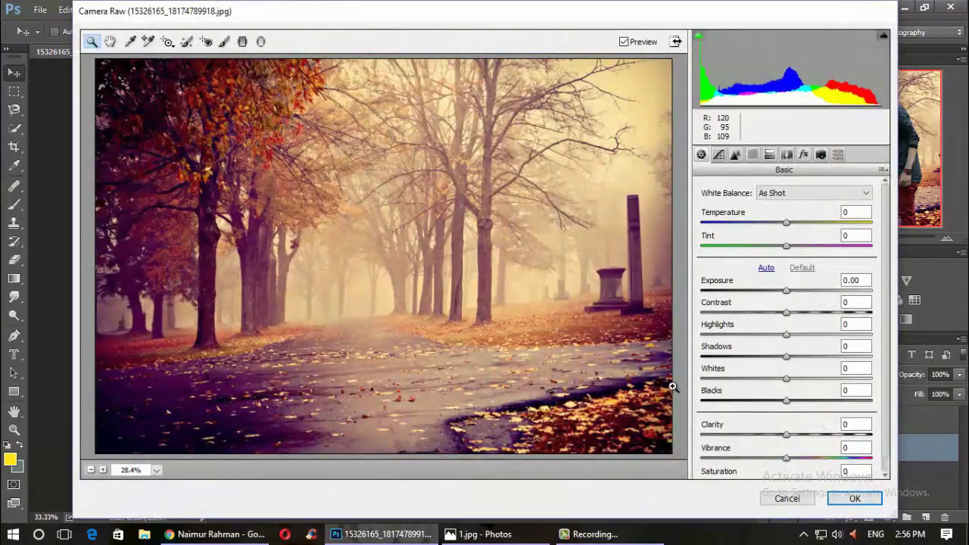
drag(788, 436, 793, 436)
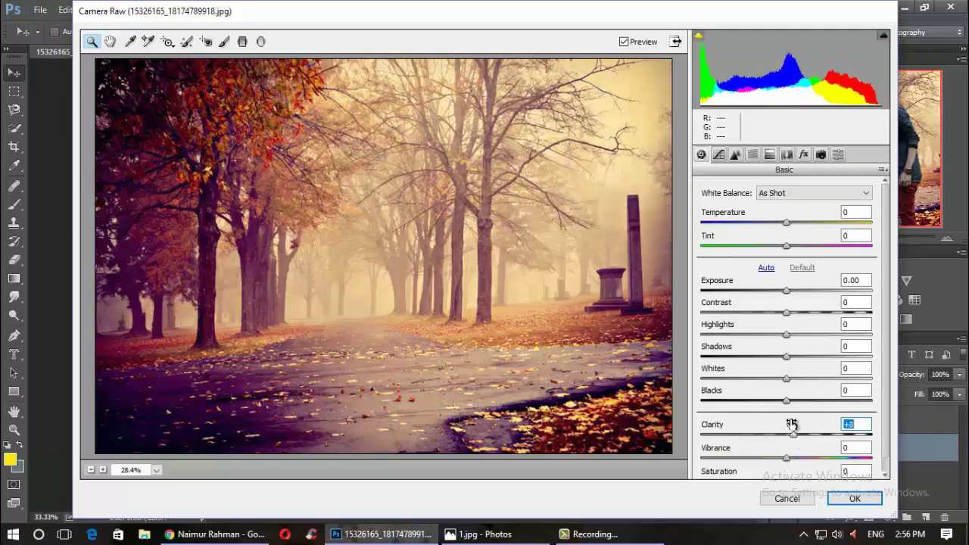
drag(786, 401, 769, 400)
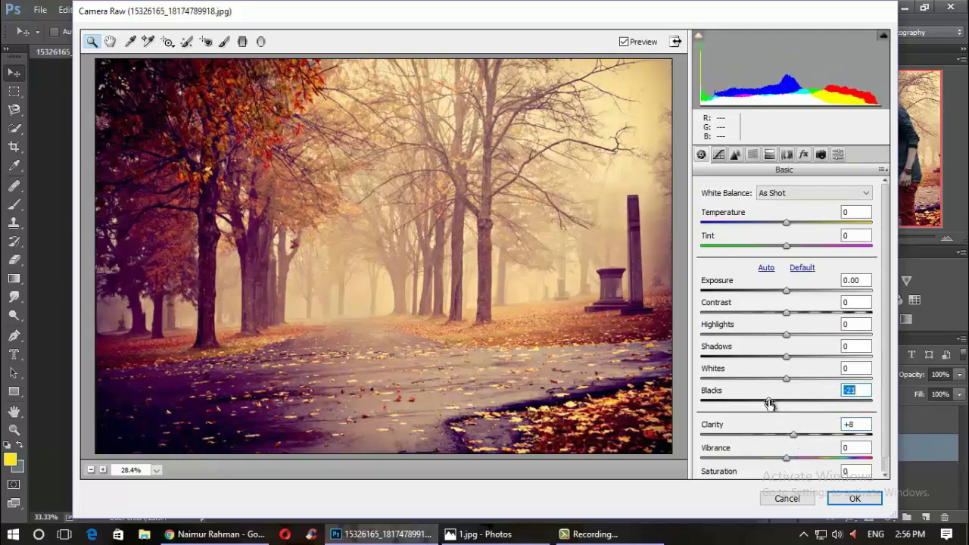
drag(790, 295, 795, 295)
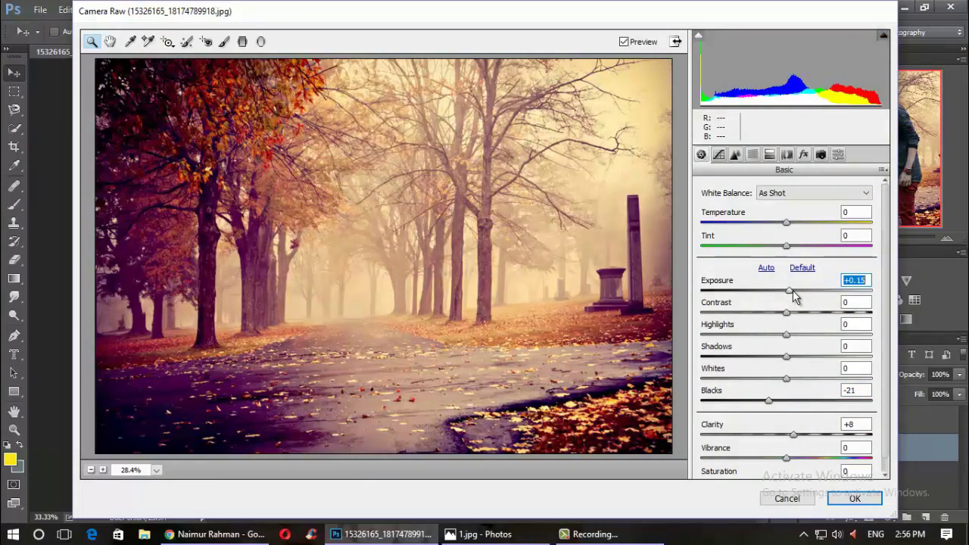
drag(794, 297, 794, 296)
click(735, 154)
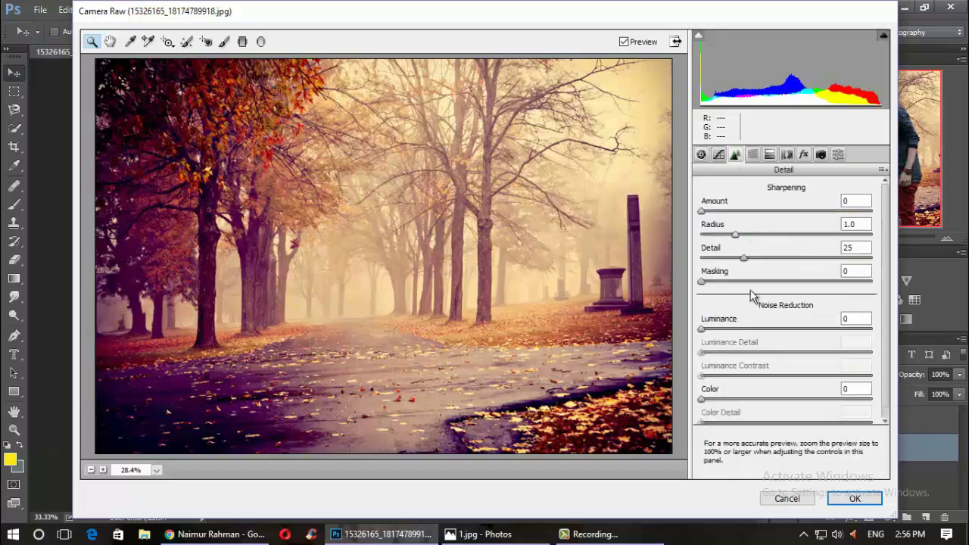
click(735, 330)
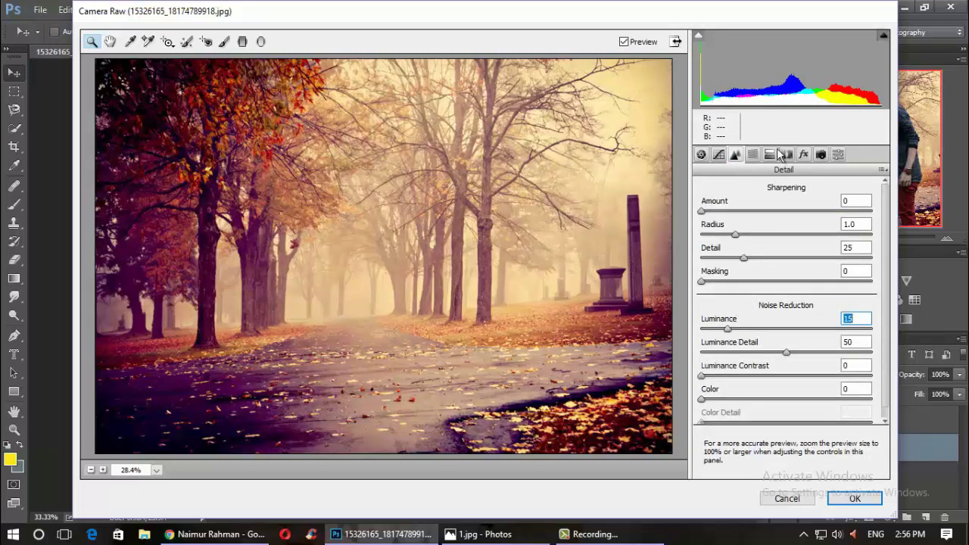
Set HSL saturation Yellows +46, Greens +51, hues Yellows -44, Greens -40, and apply
click(752, 155)
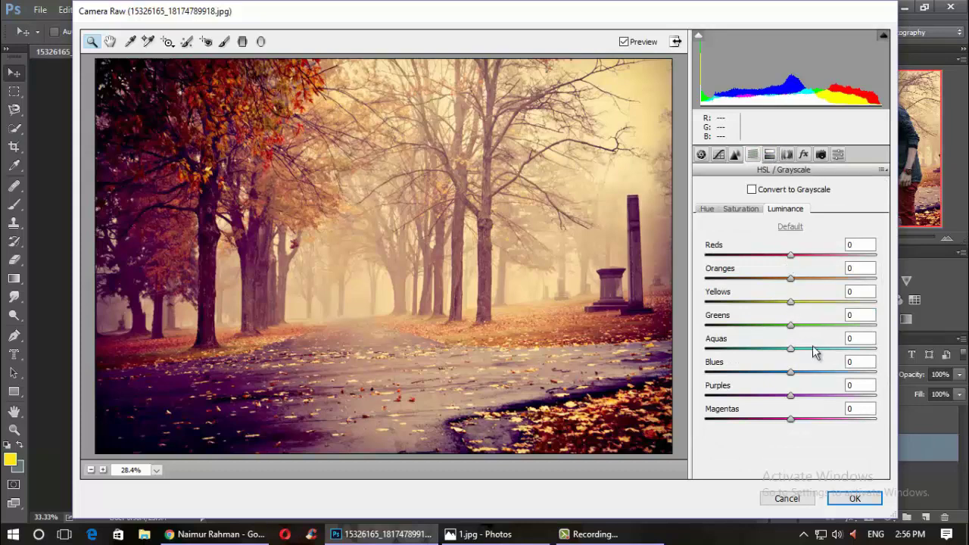
click(740, 209)
drag(790, 301, 830, 301)
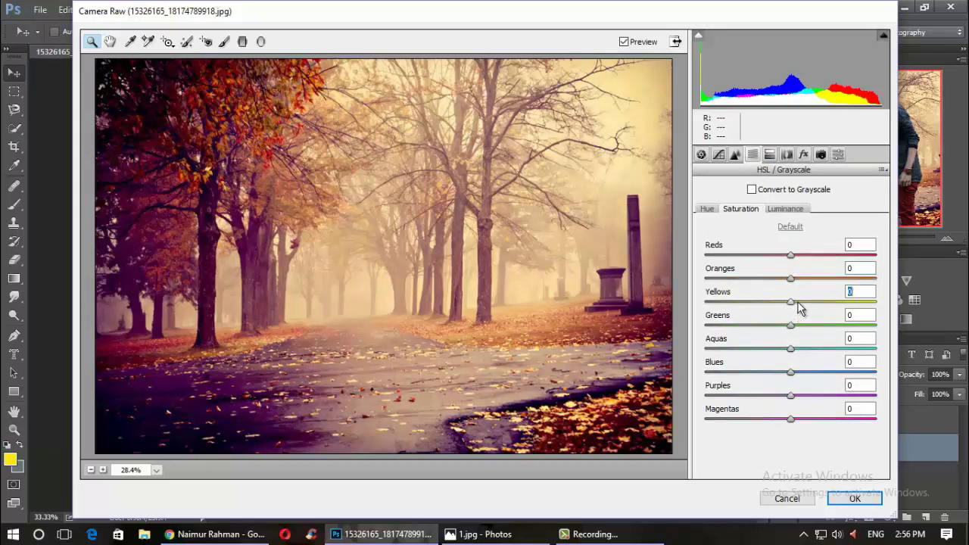
drag(790, 325, 833, 326)
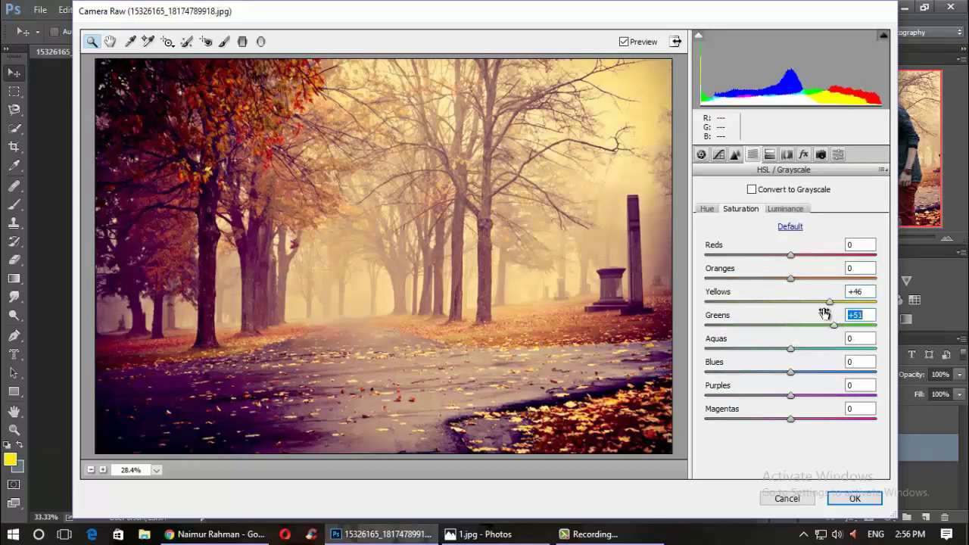
click(708, 209)
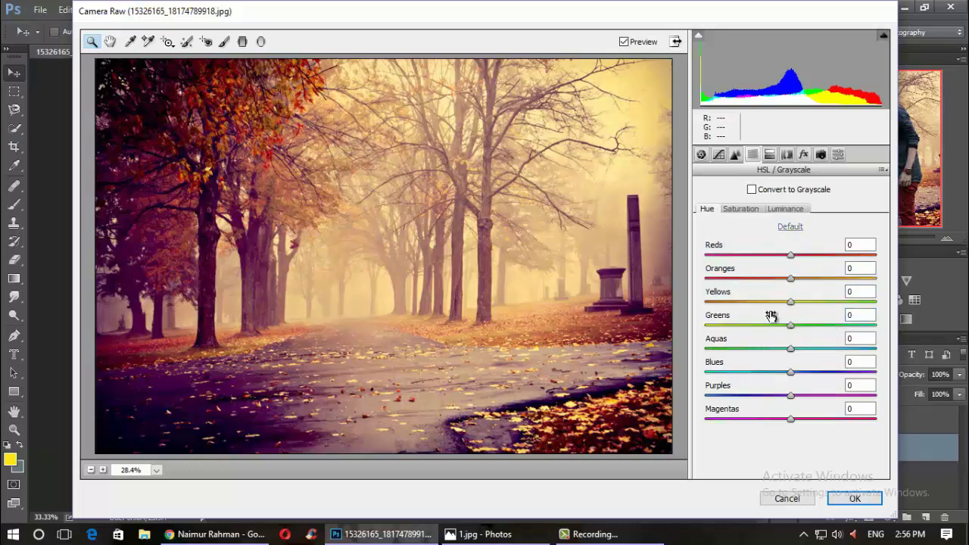
mouse_move(790, 325)
mouse_down()
mouse_move(756, 326)
mouse_move(752, 301)
mouse_up()
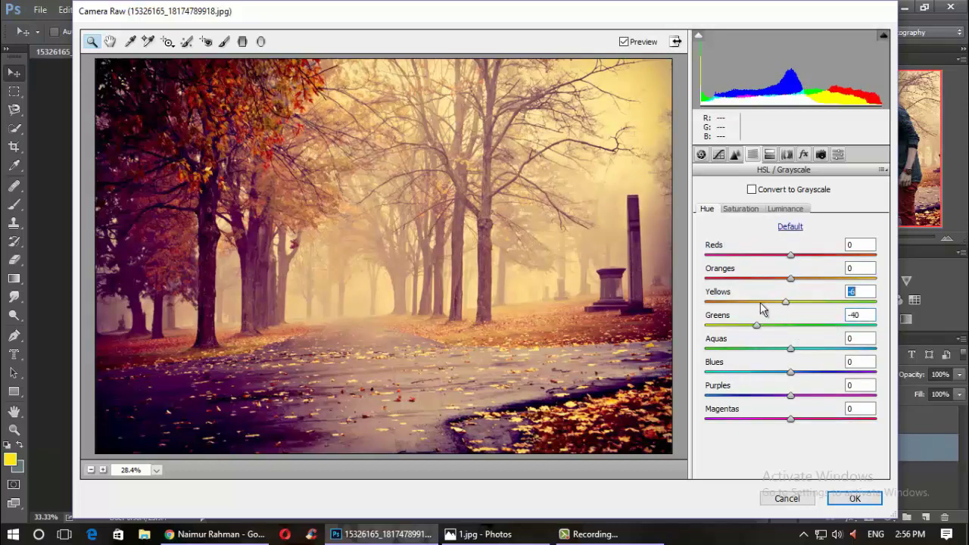
click(857, 499)
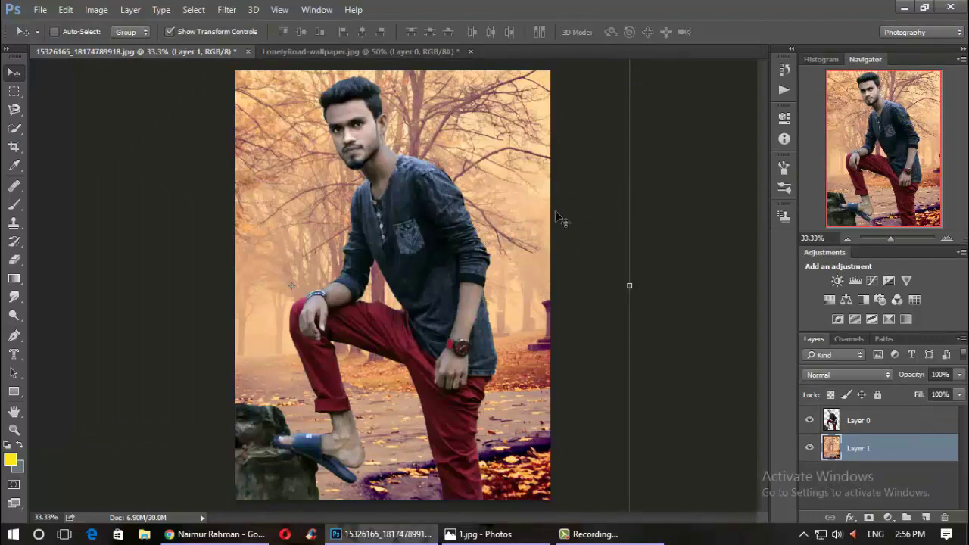
In Camera Raw on Layer 0, raise Clarity and Blacks and set luminance noise reduction to 20
click(861, 421)
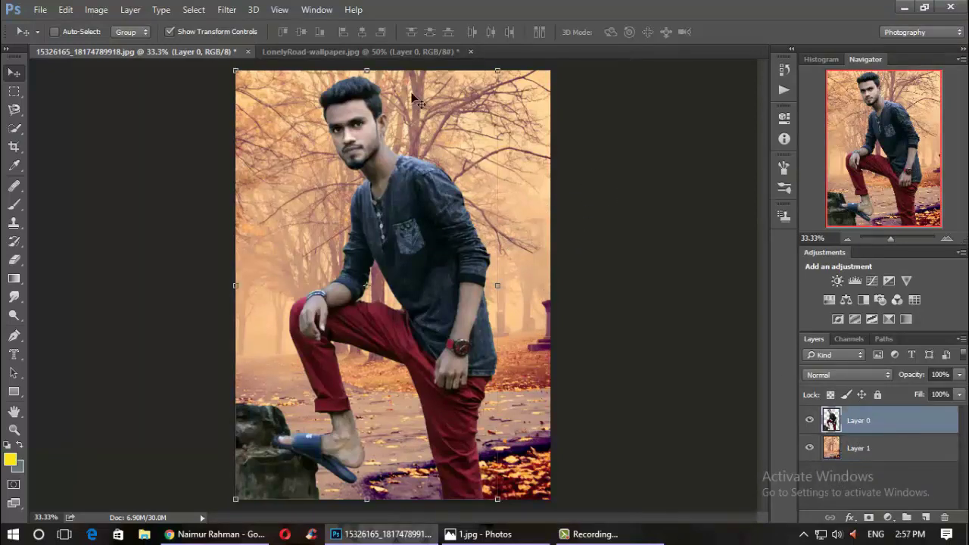
click(97, 10)
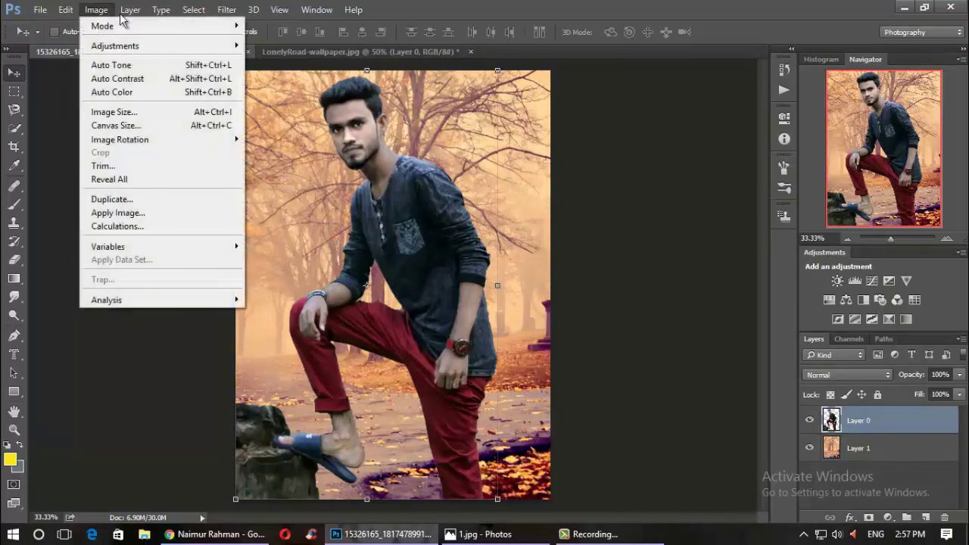
click(227, 9)
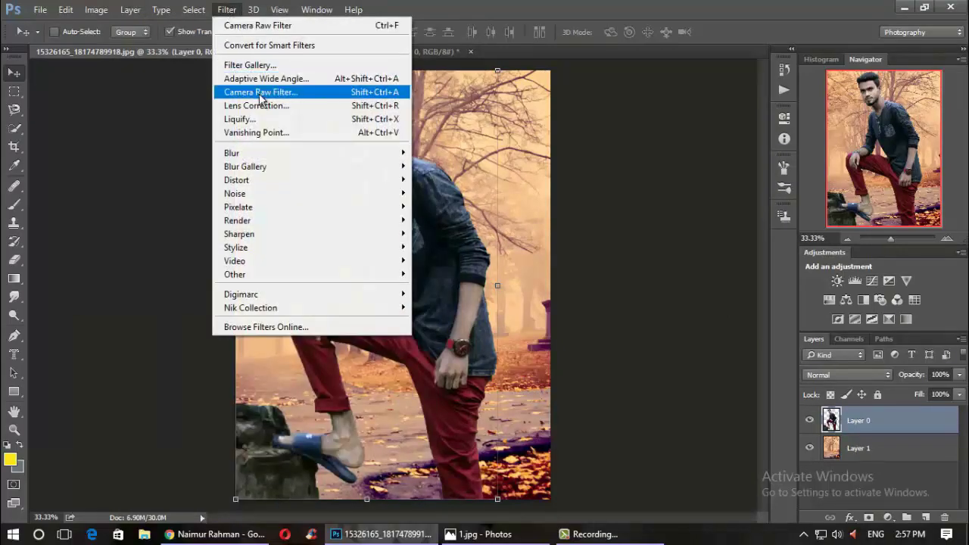
click(428, 275)
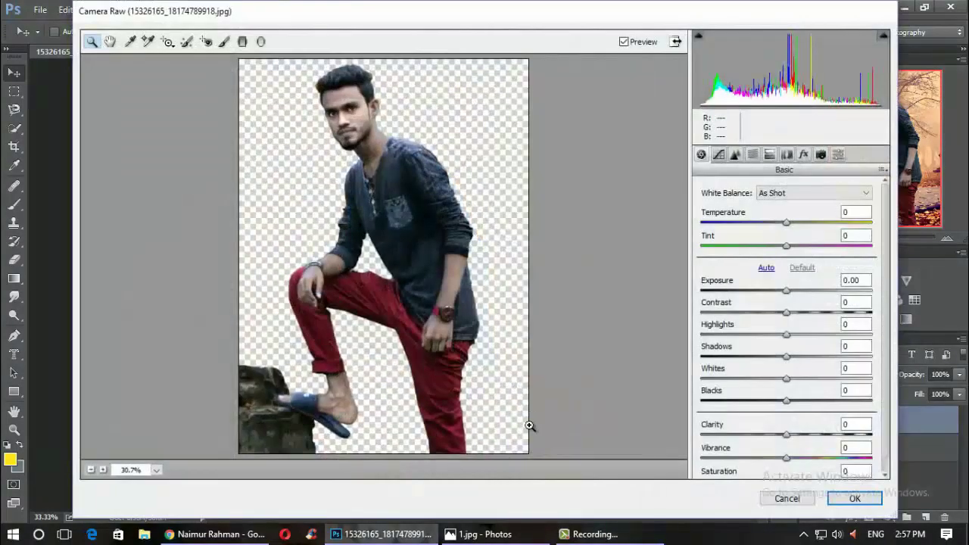
mouse_move(787, 439)
mouse_down()
mouse_move(809, 441)
mouse_move(795, 437)
mouse_up()
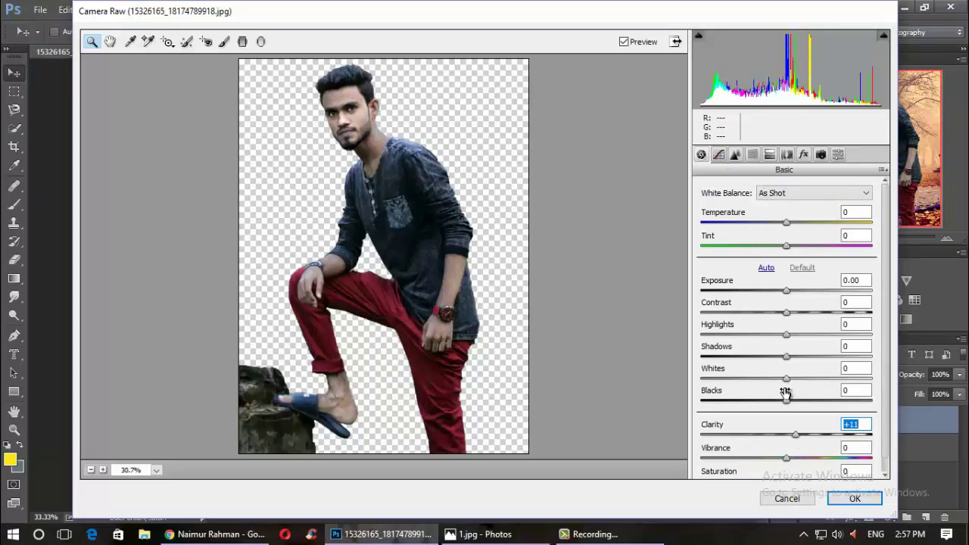
drag(791, 405, 812, 407)
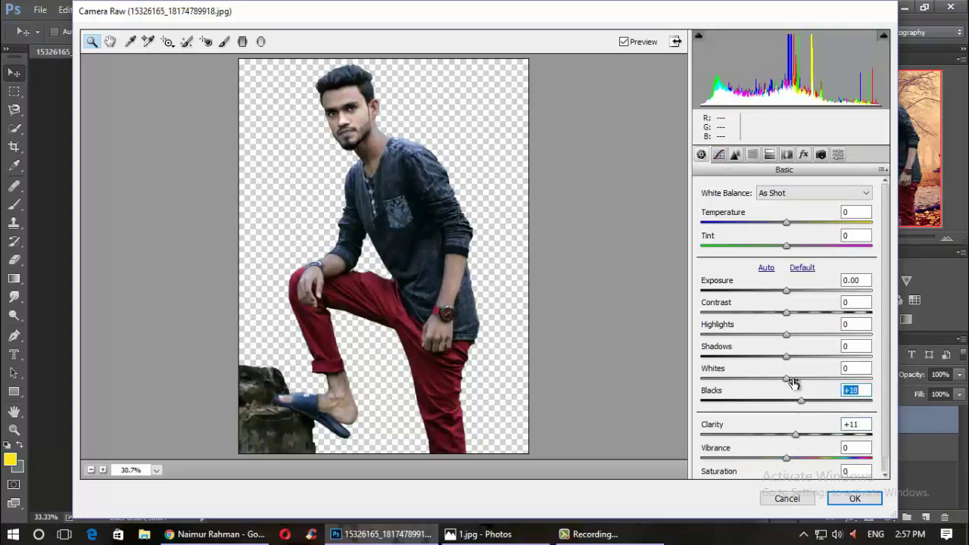
click(736, 154)
click(736, 329)
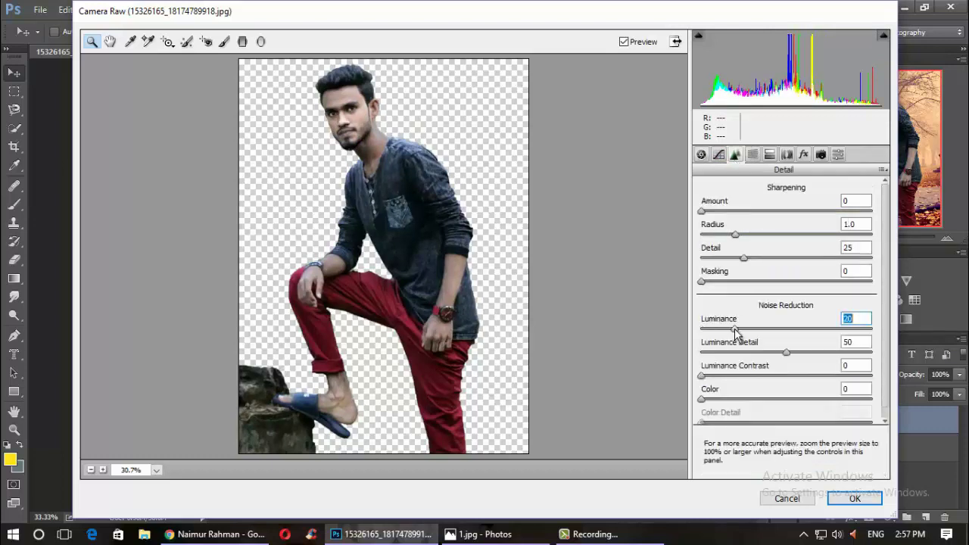
Boost yellow and green saturation, shift hues to Yellows -52, Greens -38, Blues +22, and apply
click(754, 154)
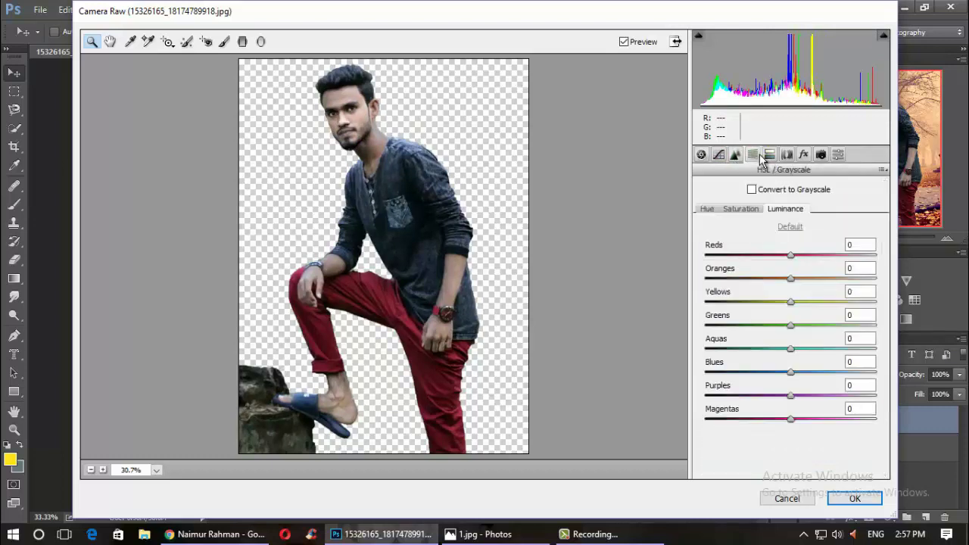
click(744, 209)
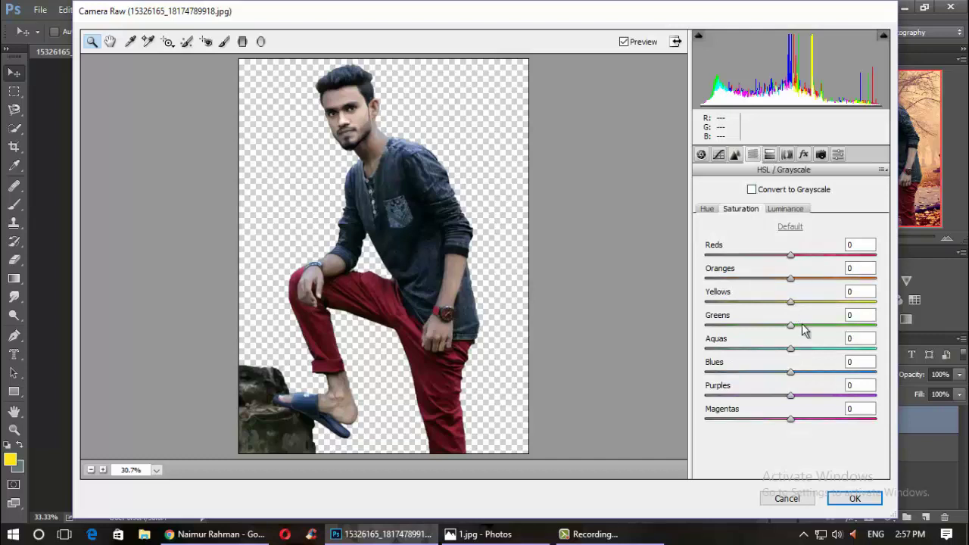
drag(790, 301, 857, 311)
mouse_move(790, 325)
mouse_down()
mouse_move(825, 325)
mouse_move(831, 301)
mouse_move(747, 302)
mouse_up()
click(707, 209)
drag(789, 325, 759, 326)
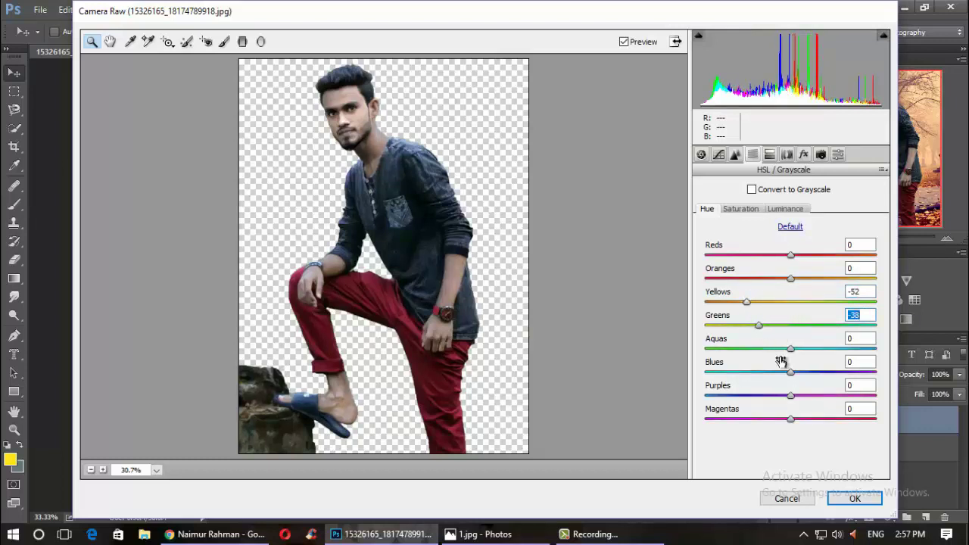
mouse_move(792, 372)
mouse_down()
mouse_move(782, 372)
mouse_move(806, 383)
mouse_up()
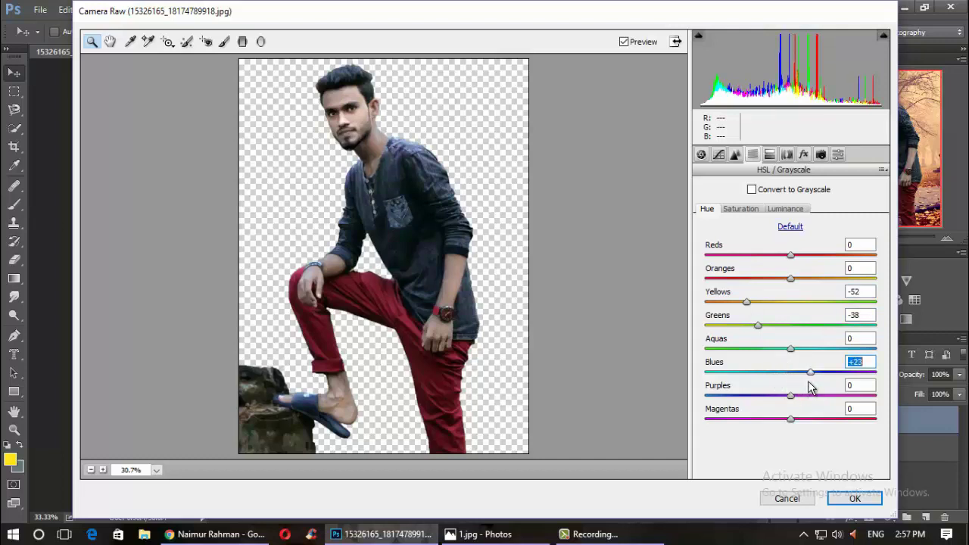
click(853, 499)
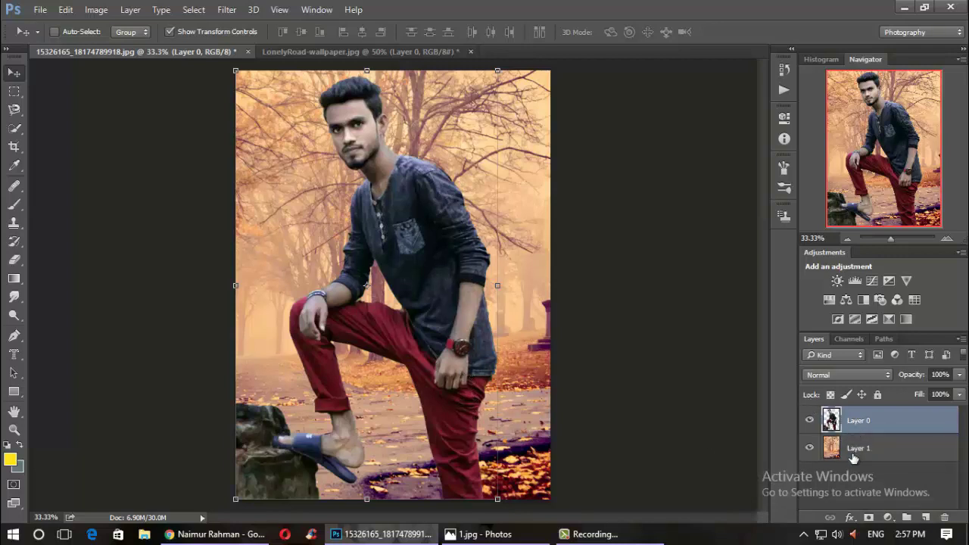
Dodge Layer 0's face, neck, forearm, hand, knee and shirt chest, then zoom out to 25%
click(838, 449)
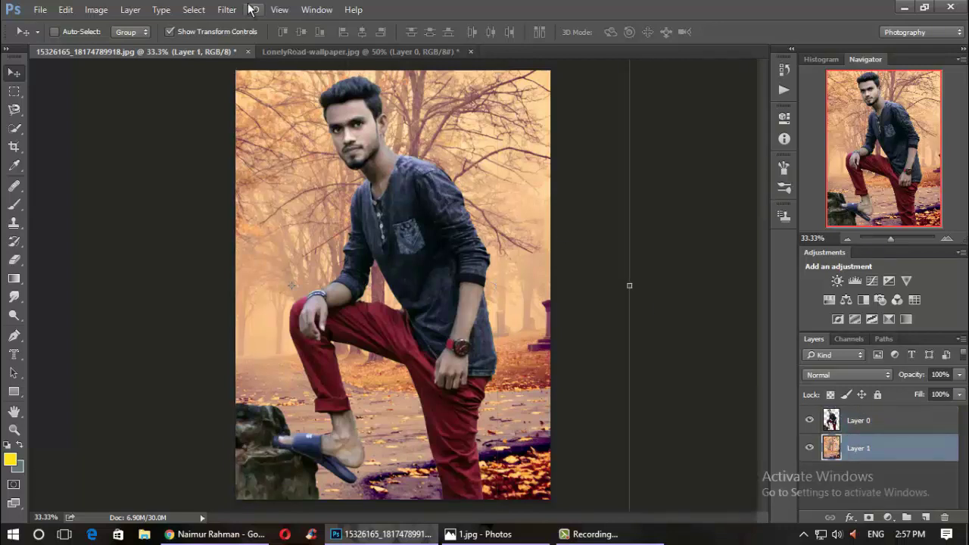
click(830, 421)
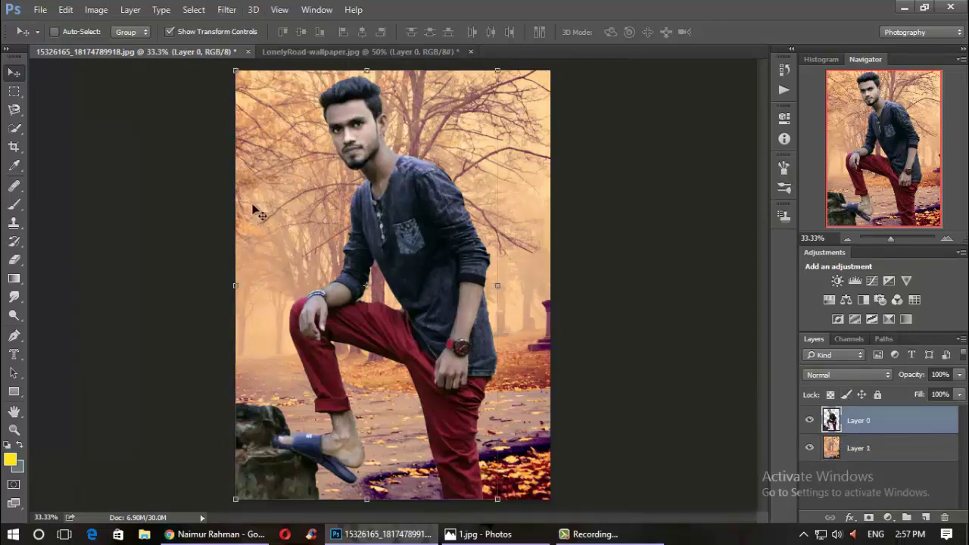
click(14, 316)
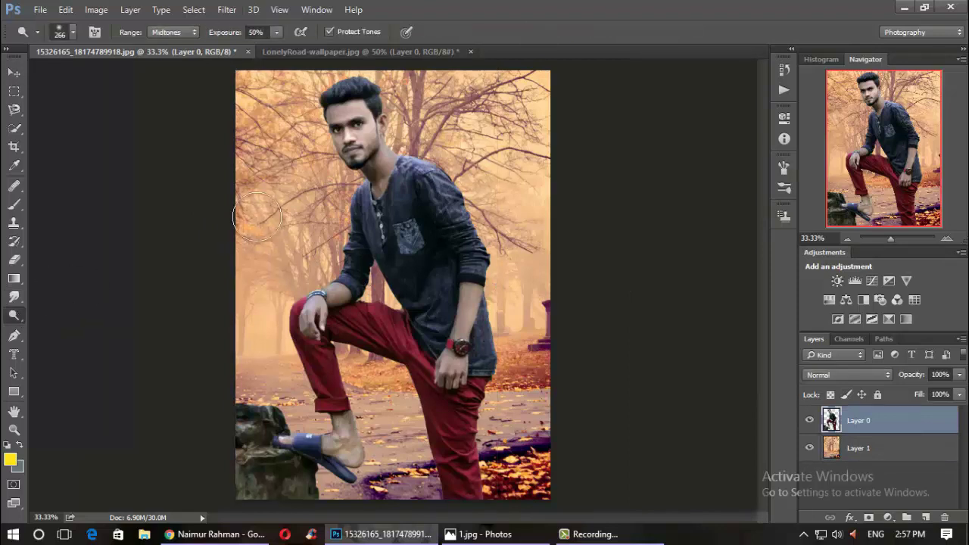
mouse_move(347, 120)
mouse_down()
mouse_move(392, 157)
mouse_move(368, 185)
mouse_up()
mouse_move(476, 303)
mouse_down()
mouse_move(452, 366)
mouse_move(440, 364)
mouse_move(475, 305)
mouse_up()
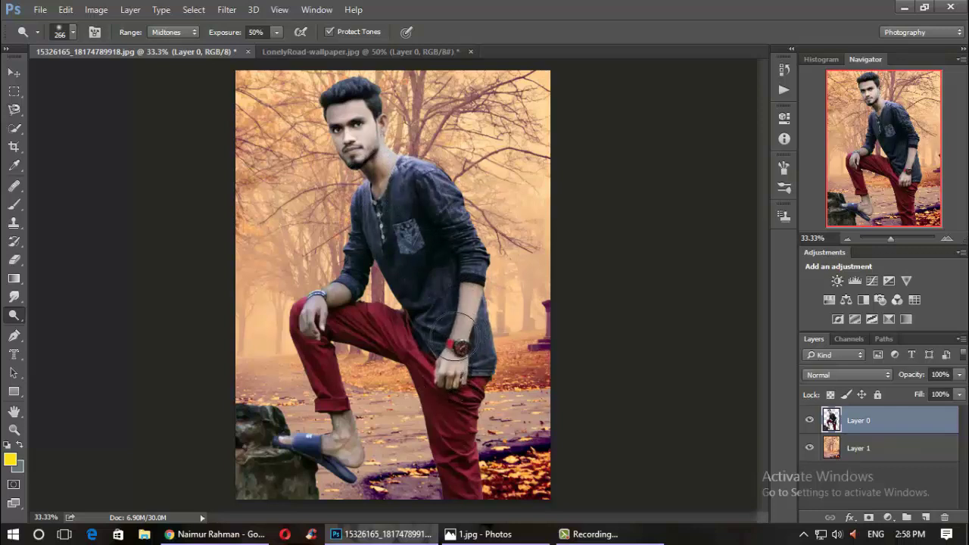
mouse_move(342, 286)
mouse_down()
mouse_move(310, 314)
mouse_move(335, 306)
mouse_move(344, 443)
mouse_move(353, 451)
mouse_move(331, 350)
mouse_up()
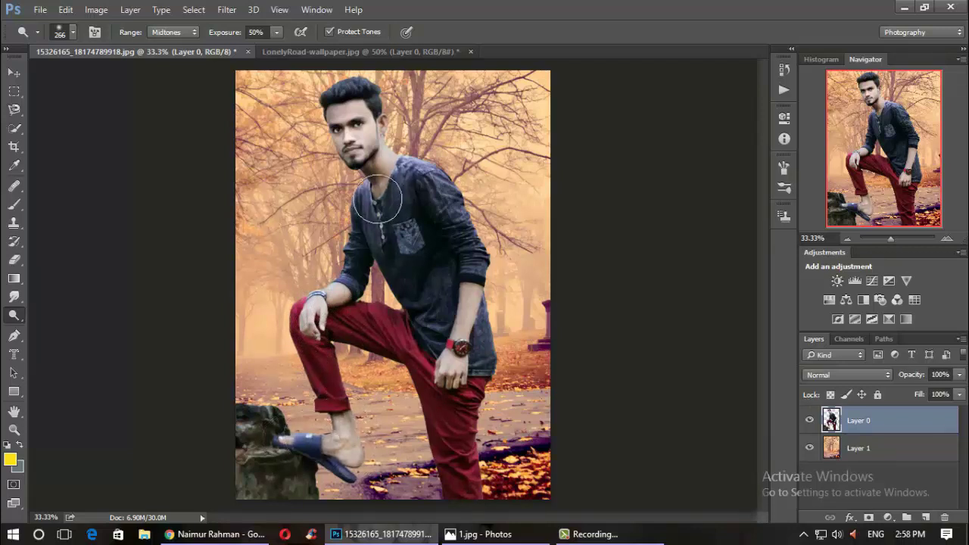
mouse_move(374, 178)
mouse_down()
mouse_move(385, 156)
mouse_move(338, 148)
mouse_move(343, 116)
mouse_move(330, 106)
mouse_move(341, 113)
mouse_up()
mouse_move(489, 220)
mouse_down()
mouse_move(360, 182)
mouse_move(378, 221)
mouse_move(432, 244)
mouse_up()
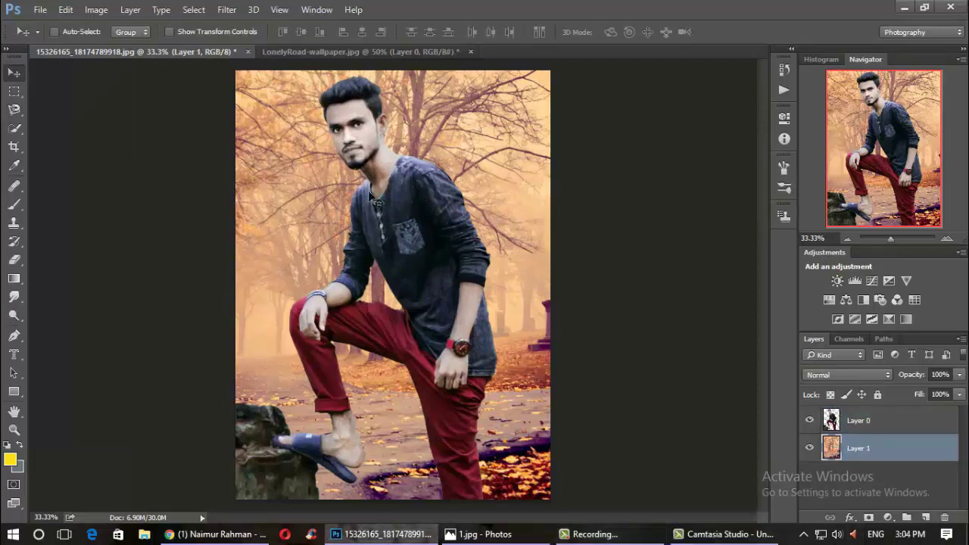
key(z)
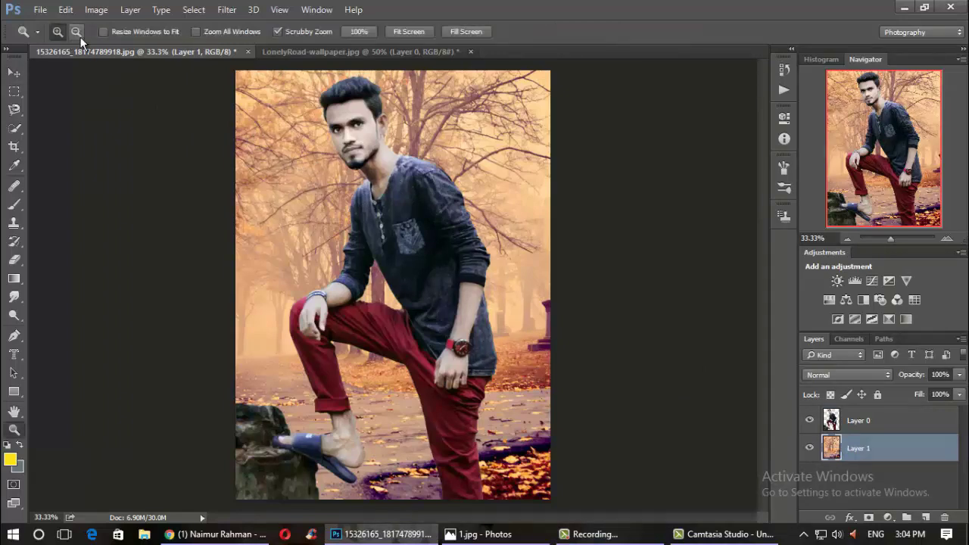
alt+click(311, 172)
key(v)
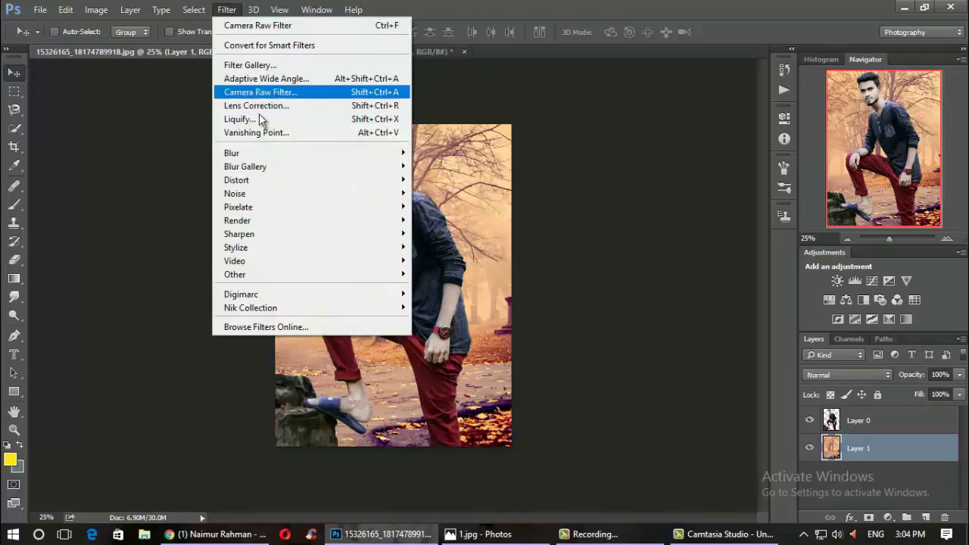
mouse_move(245, 167)
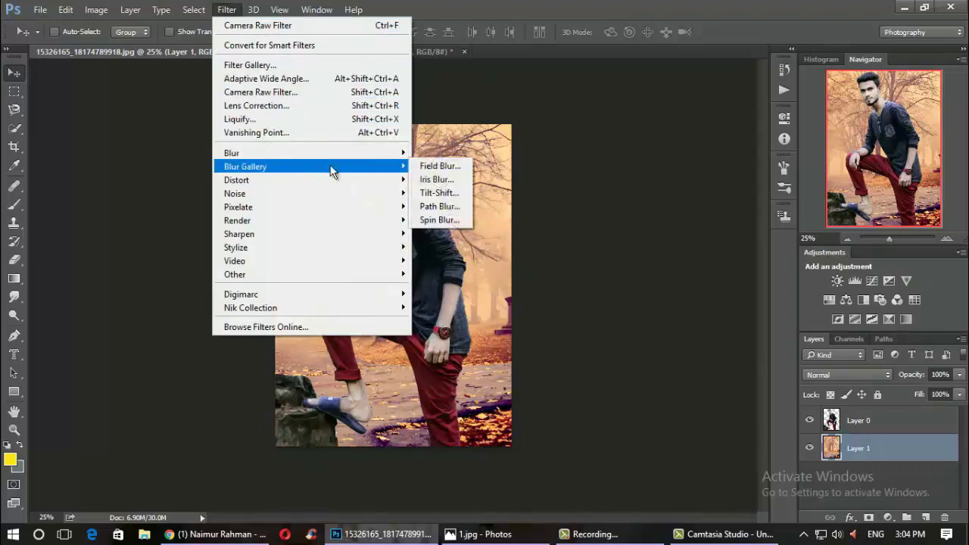
Blur Layer 1 with a 25 px Tilt-Shift, focus band lowered onto the man's body
click(430, 193)
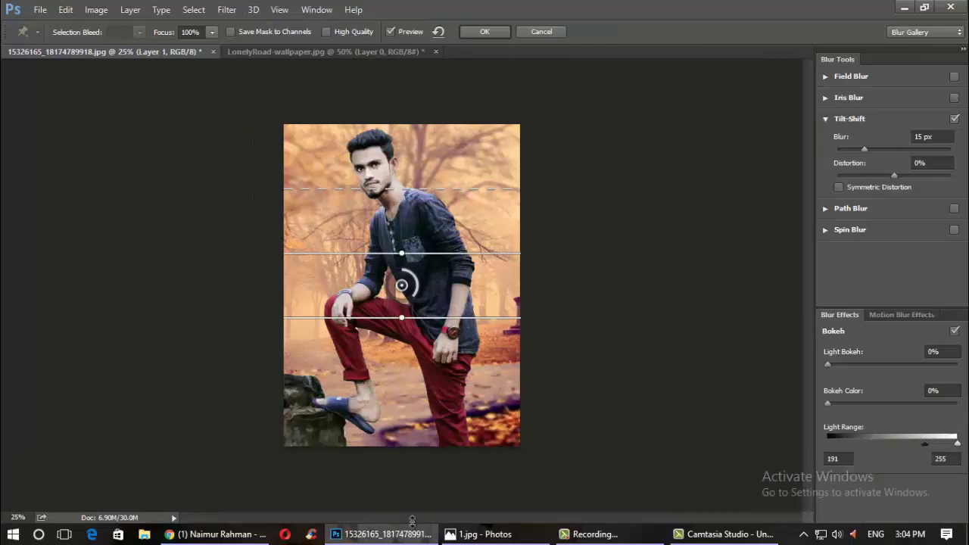
mouse_move(449, 336)
mouse_down()
mouse_move(467, 482)
mouse_move(457, 513)
mouse_move(462, 543)
mouse_up()
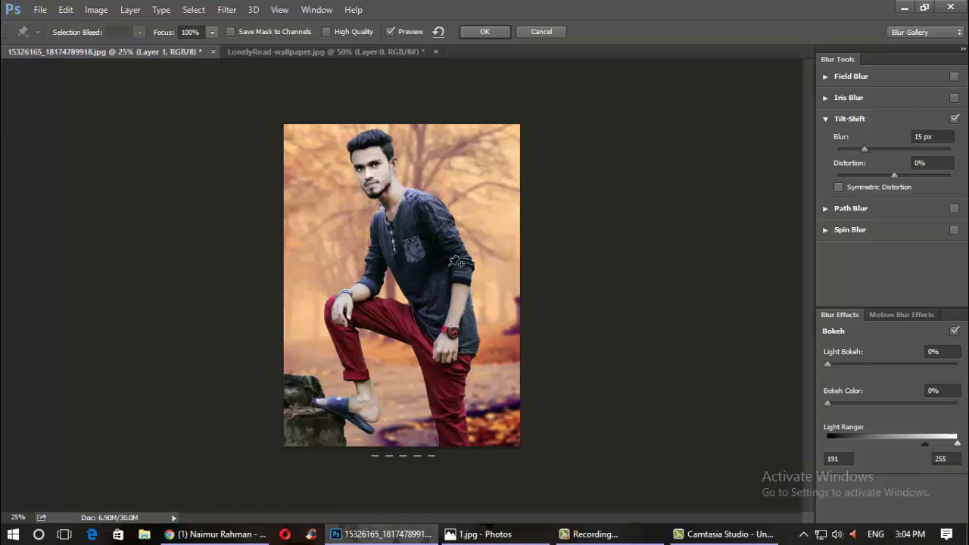
click(873, 149)
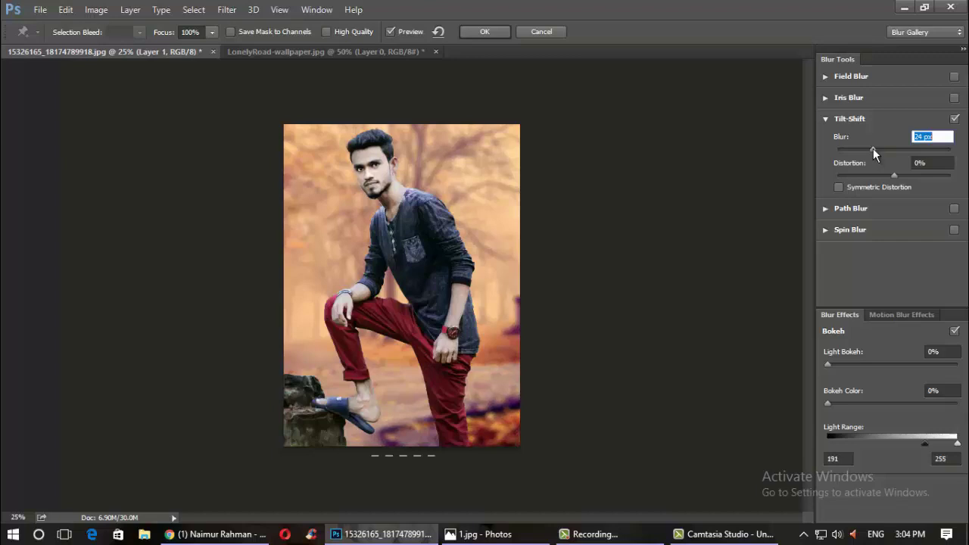
drag(873, 148, 875, 148)
drag(873, 148, 874, 148)
click(485, 32)
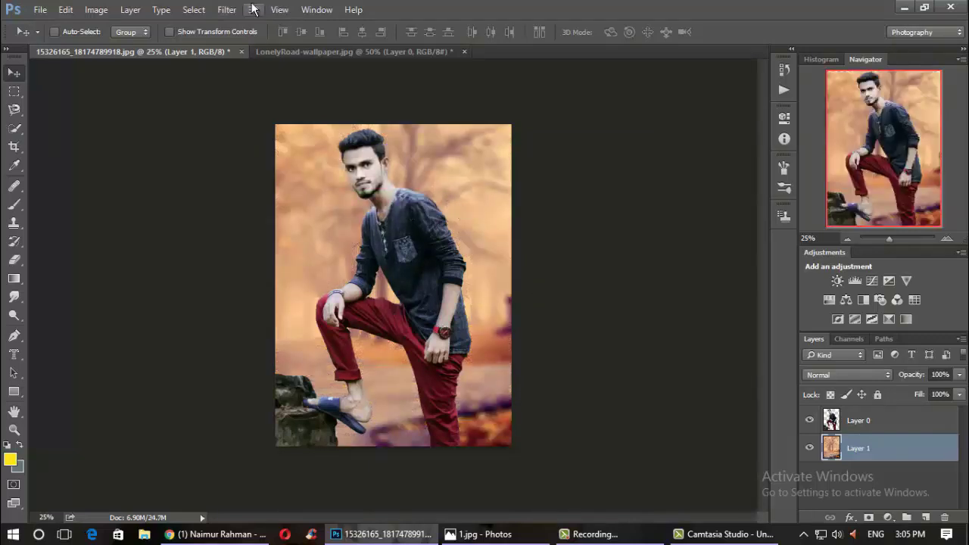
Merge Layer 0 and Layer 1 into a single layer
click(843, 428)
click(845, 447)
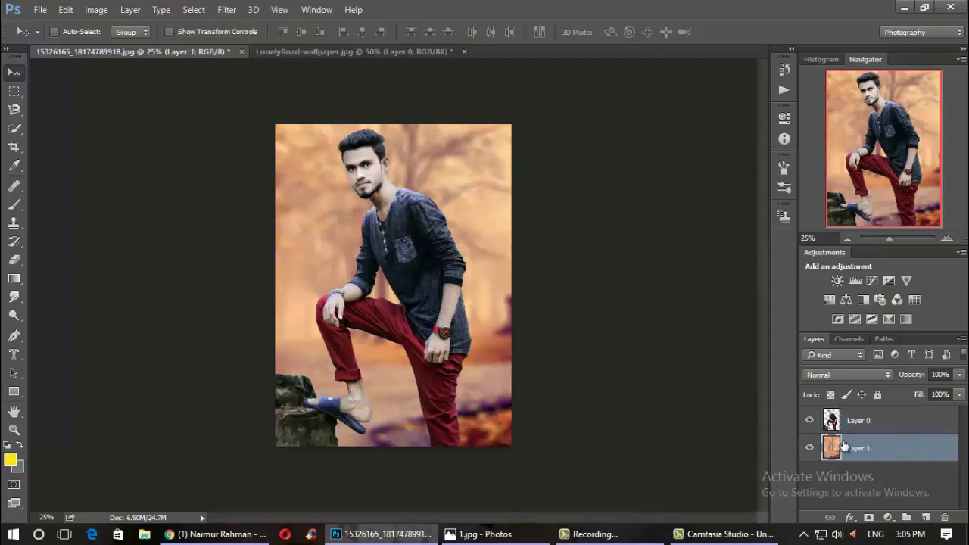
shift+click(849, 422)
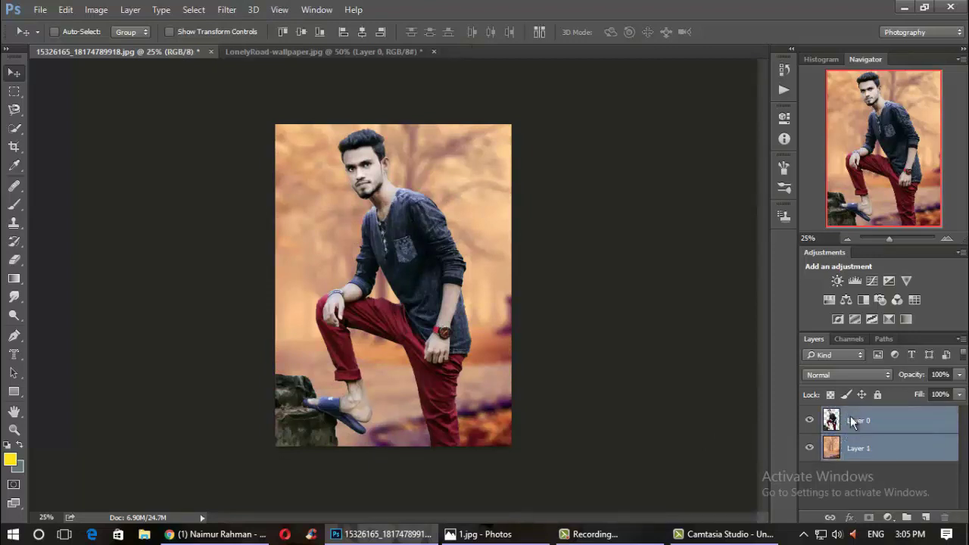
right_click(852, 422)
click(605, 421)
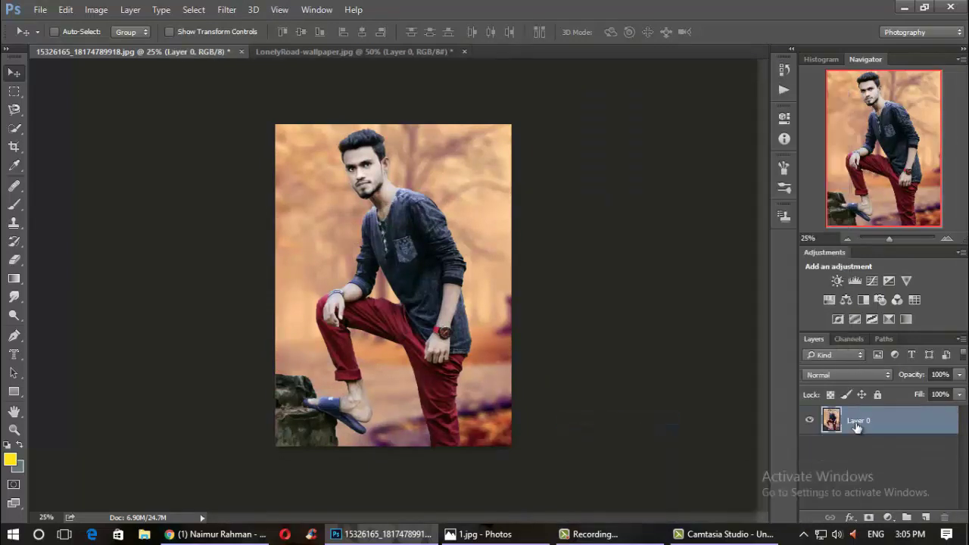
In Camera Raw, raise Clarity to +23, add luminance noise reduction and slightly brighten oranges
click(230, 9)
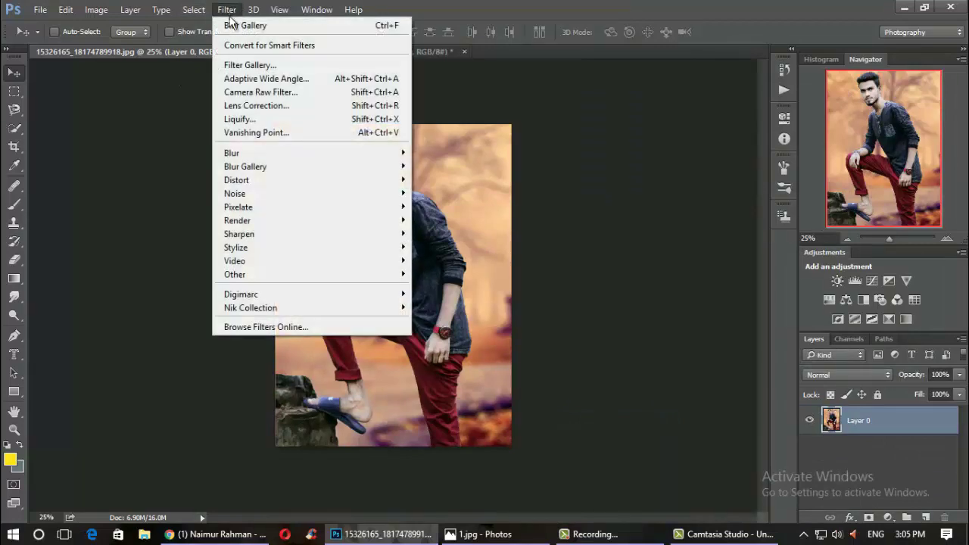
click(257, 92)
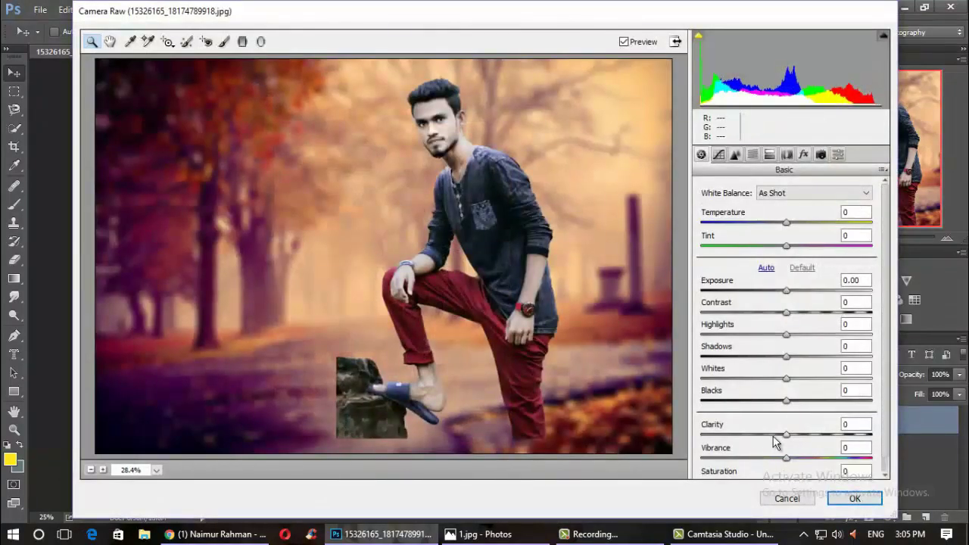
mouse_move(787, 439)
mouse_down()
mouse_move(805, 440)
mouse_move(797, 441)
mouse_up()
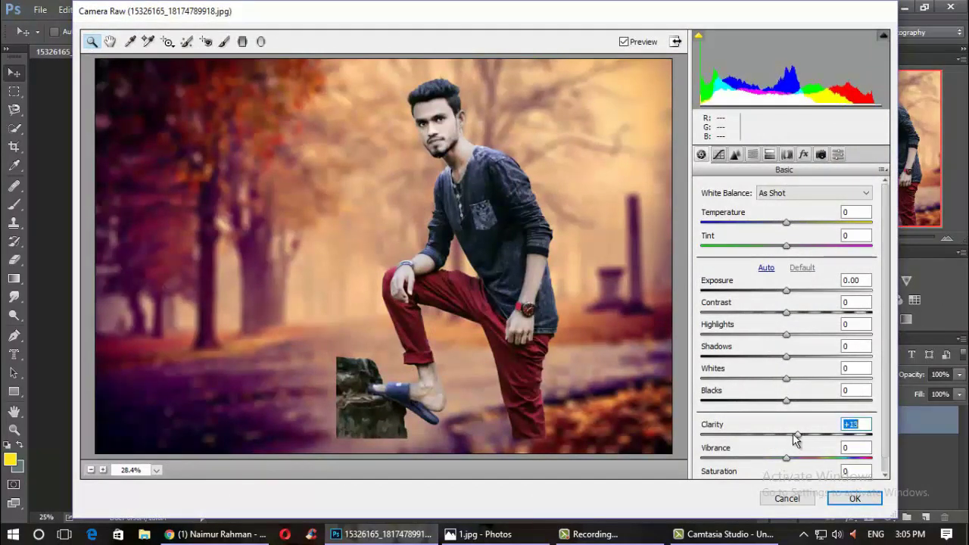
click(735, 156)
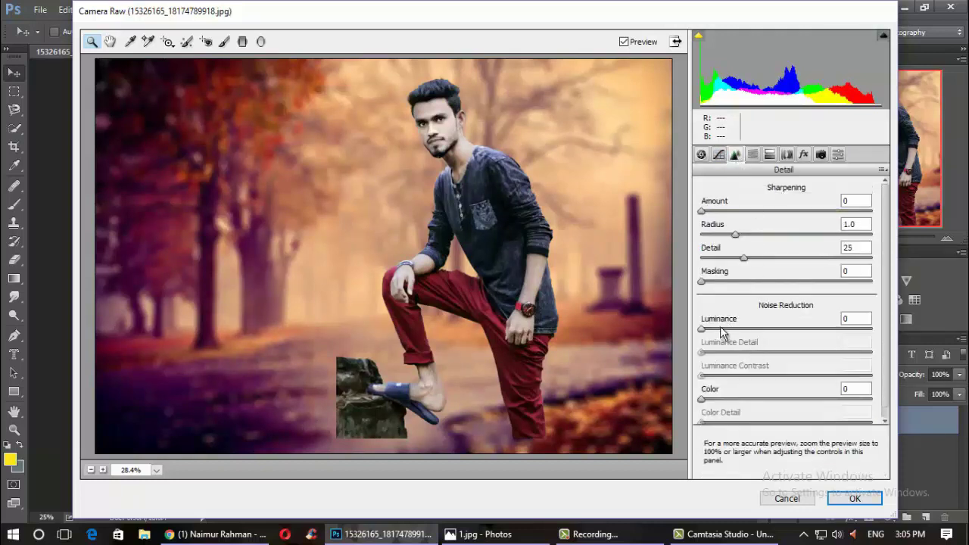
drag(708, 333, 724, 335)
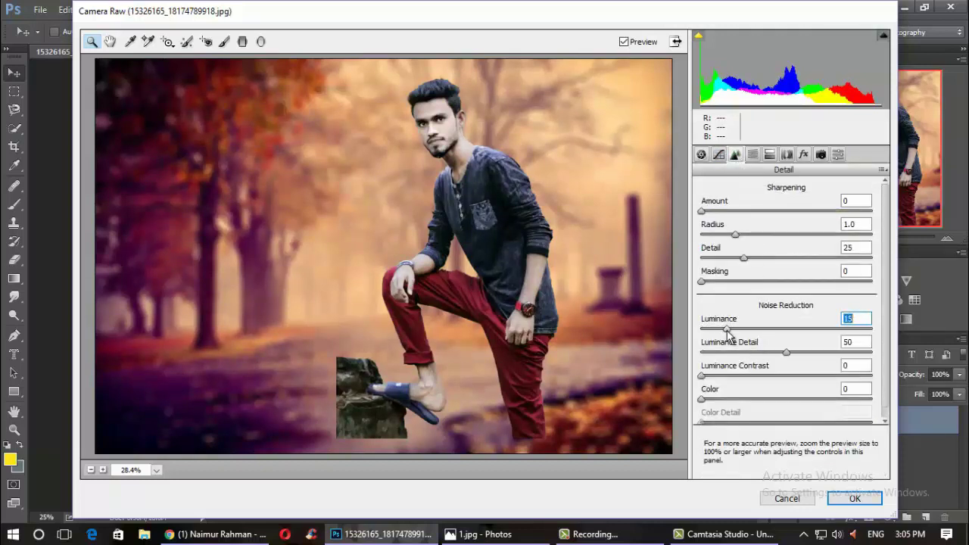
click(752, 156)
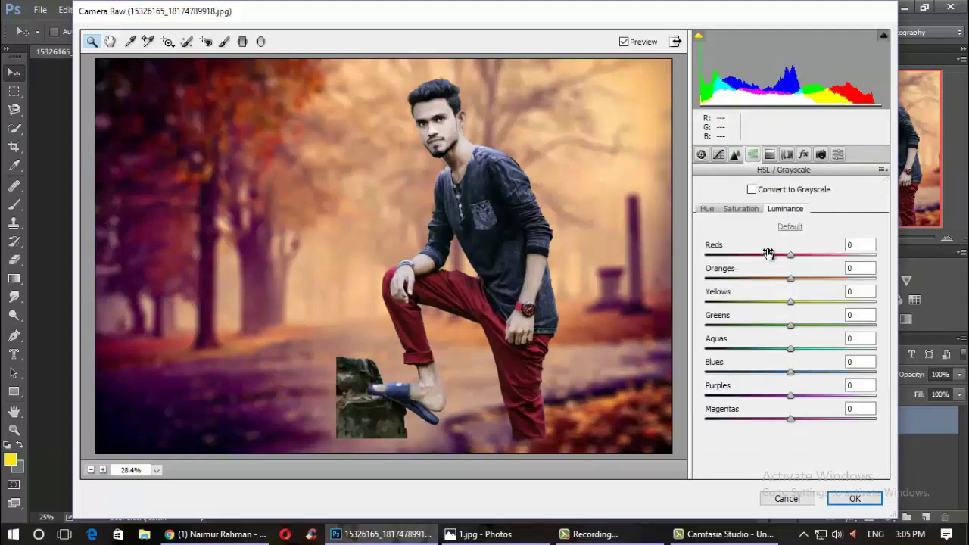
click(791, 279)
drag(796, 286, 801, 286)
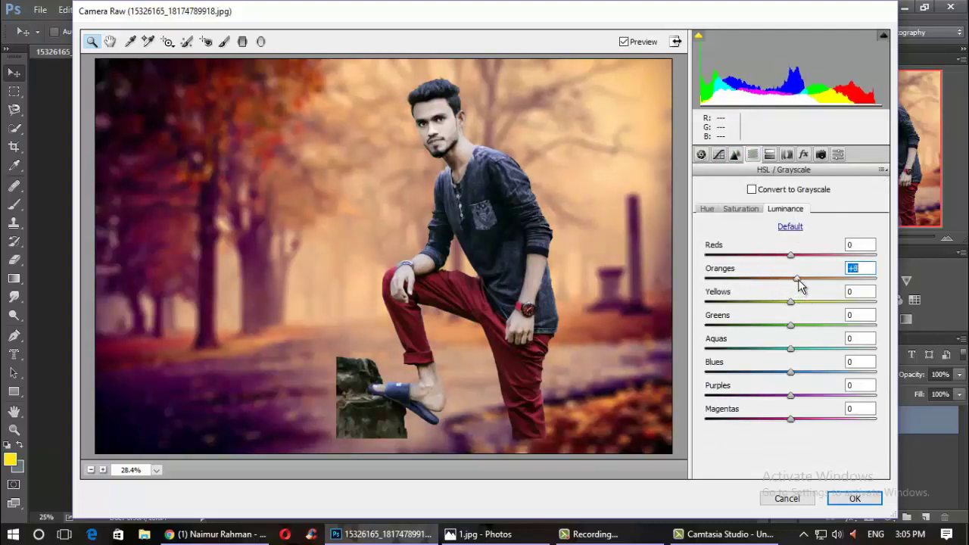
Set Yellows saturation +30, hues Yellows -42 and Greens -39, nudge Blues up, and apply
click(733, 156)
click(741, 208)
mouse_move(790, 302)
mouse_down()
mouse_move(817, 303)
mouse_move(808, 326)
mouse_up()
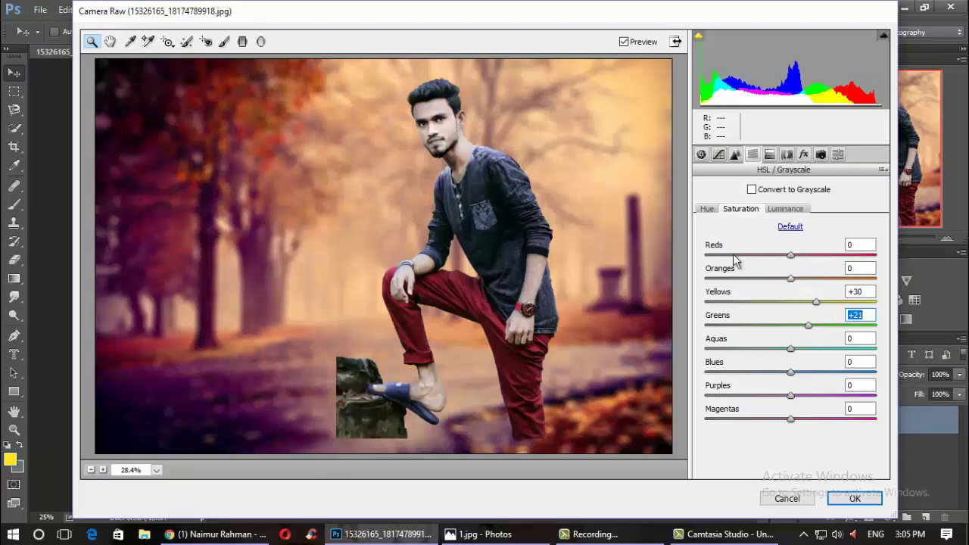
click(708, 210)
drag(791, 301, 755, 301)
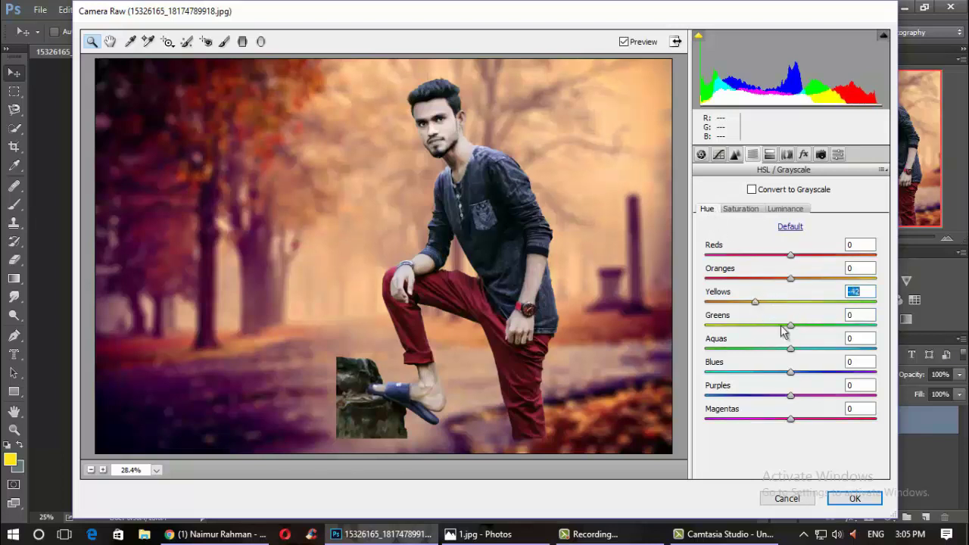
click(784, 326)
drag(785, 330, 762, 333)
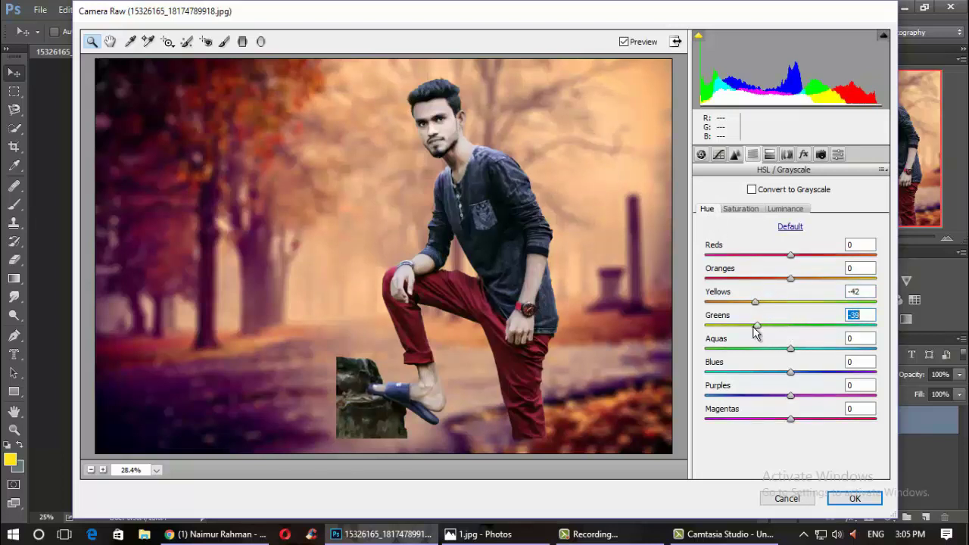
mouse_move(792, 374)
mouse_down()
mouse_move(813, 378)
mouse_move(793, 384)
mouse_up()
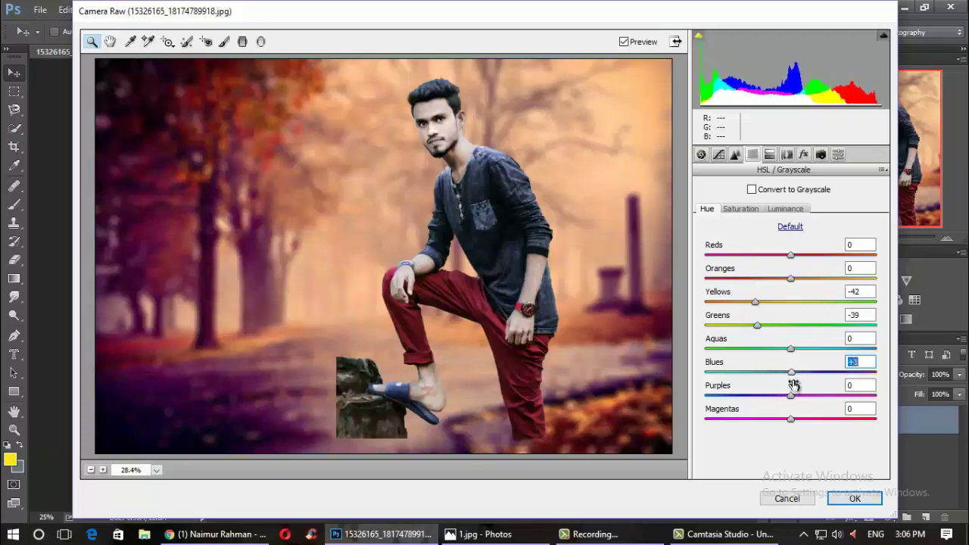
click(847, 499)
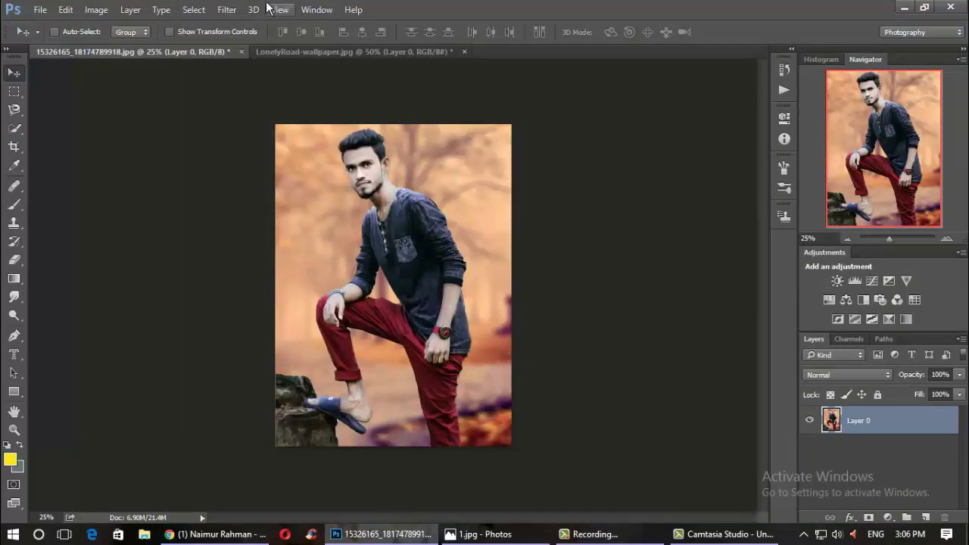
click(226, 10)
Add a Camera Raw graduated filter up from the bottom with Exposure -4.00 and lowered contrast
click(276, 94)
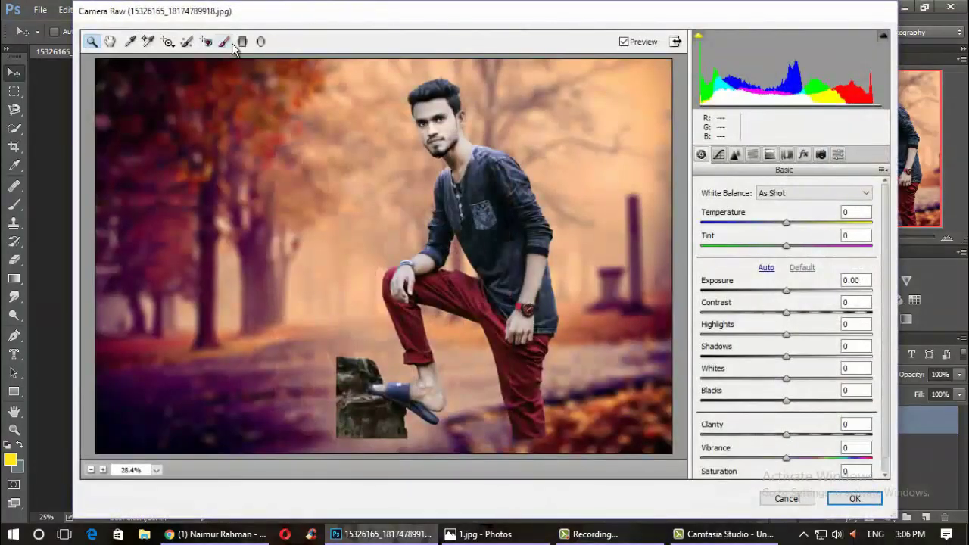
click(242, 40)
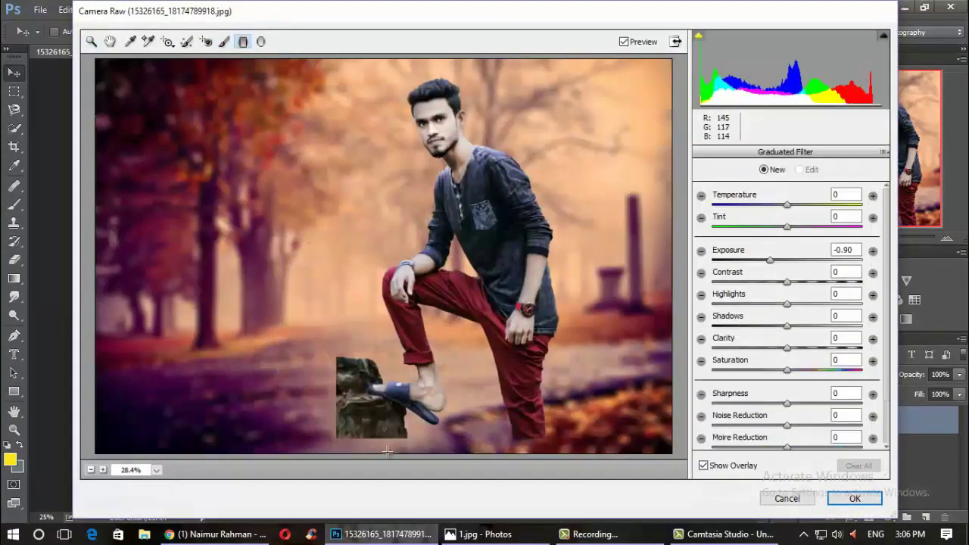
drag(388, 448, 387, 348)
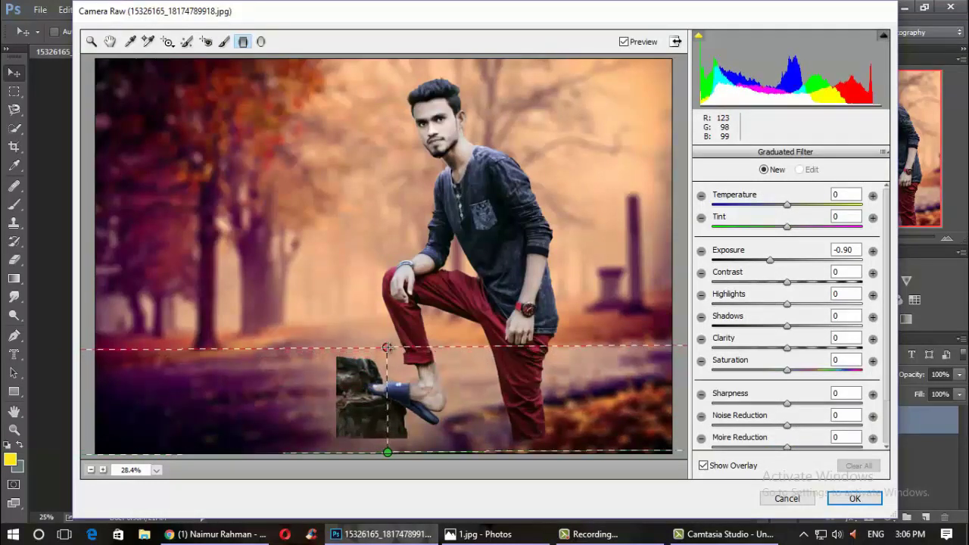
drag(387, 348, 386, 348)
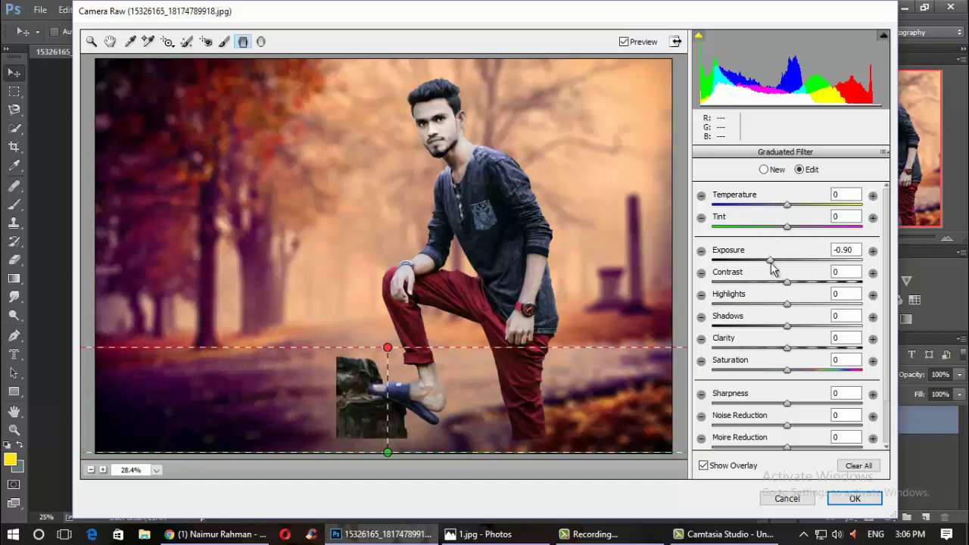
click(769, 261)
drag(770, 262, 718, 261)
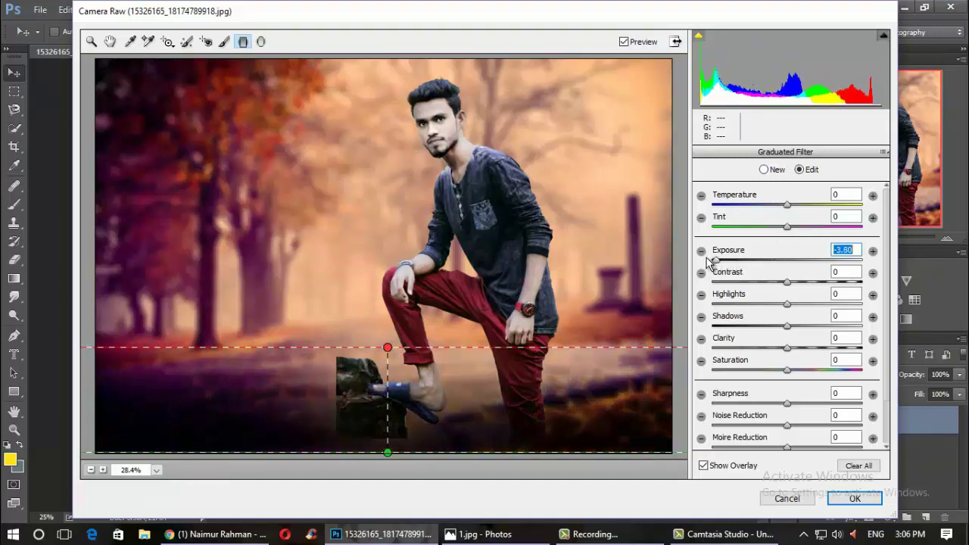
drag(786, 285, 734, 287)
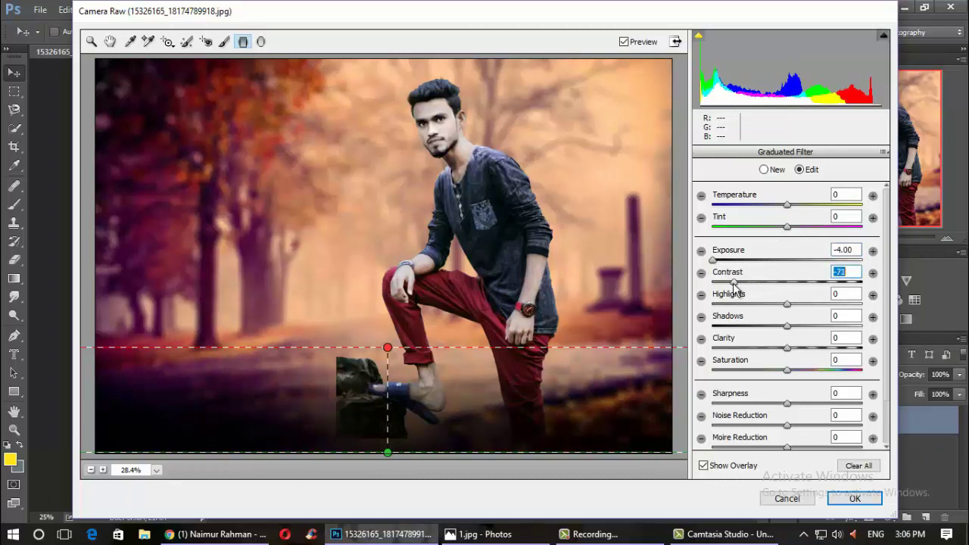
click(737, 284)
click(844, 497)
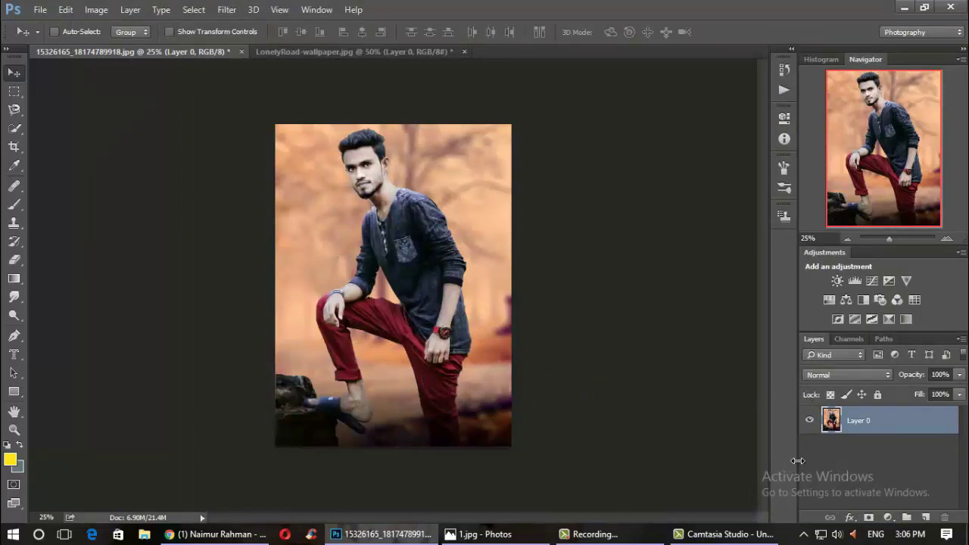
Duplicate the merged layer as Layer 0 copy and zoom to 100% on the hair with Smudge ready
key(ctrl+j)
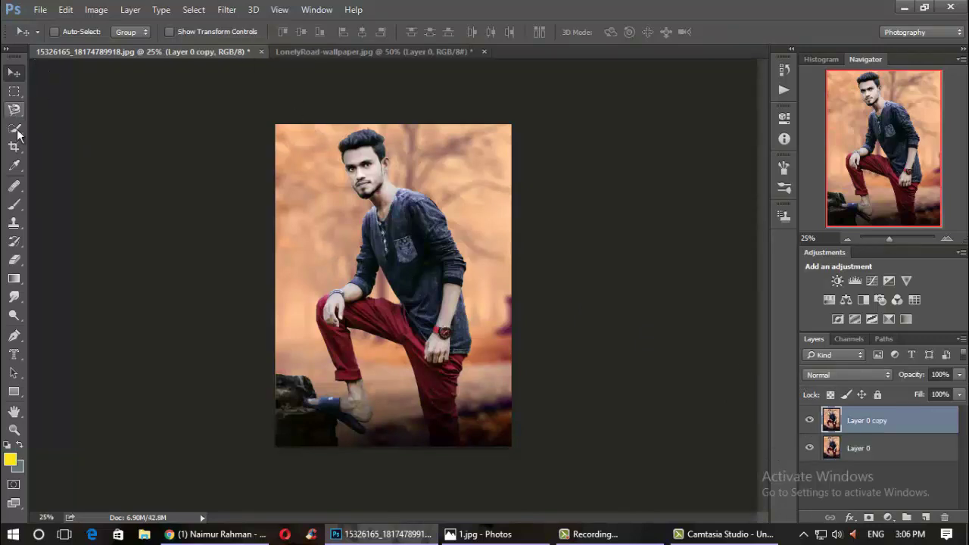
click(14, 302)
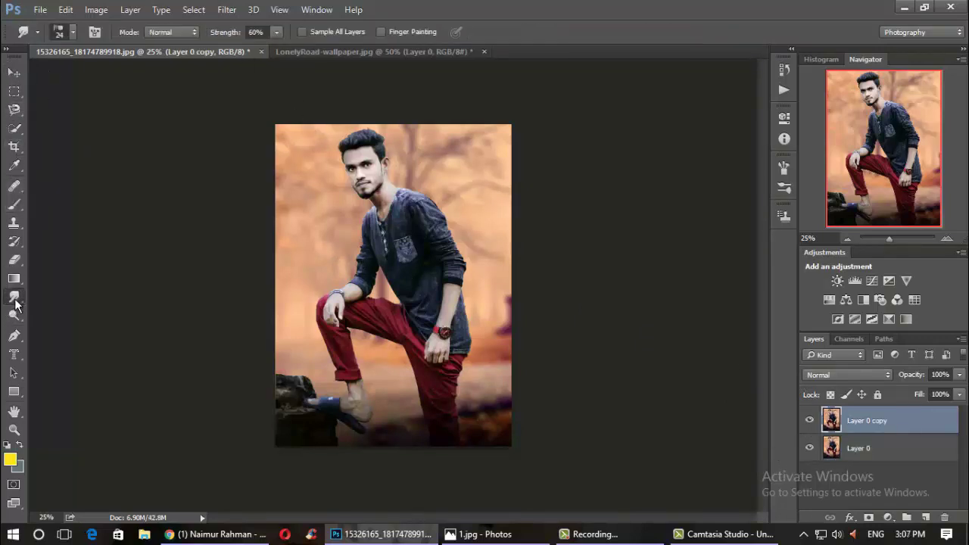
right_click(16, 302)
click(68, 322)
click(69, 35)
click(247, 179)
key(z)
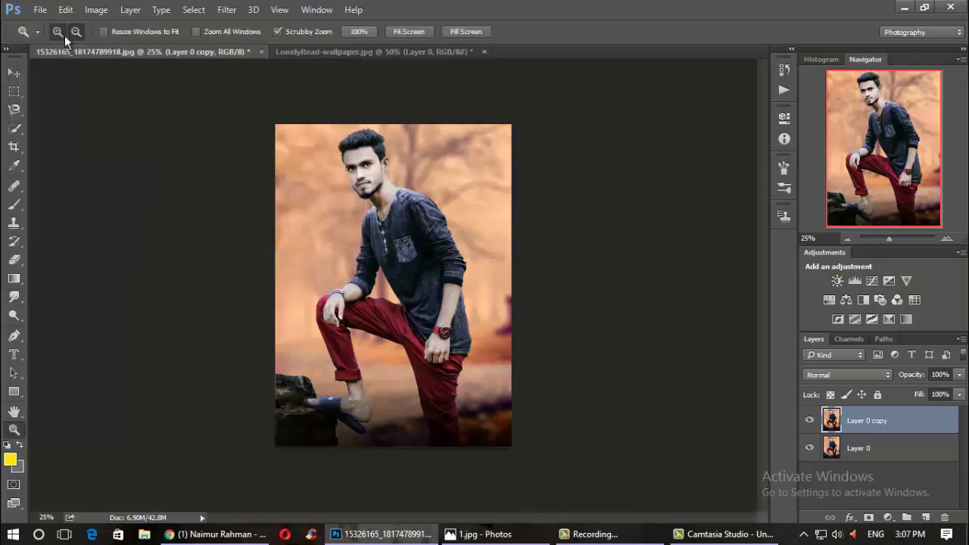
click(355, 183)
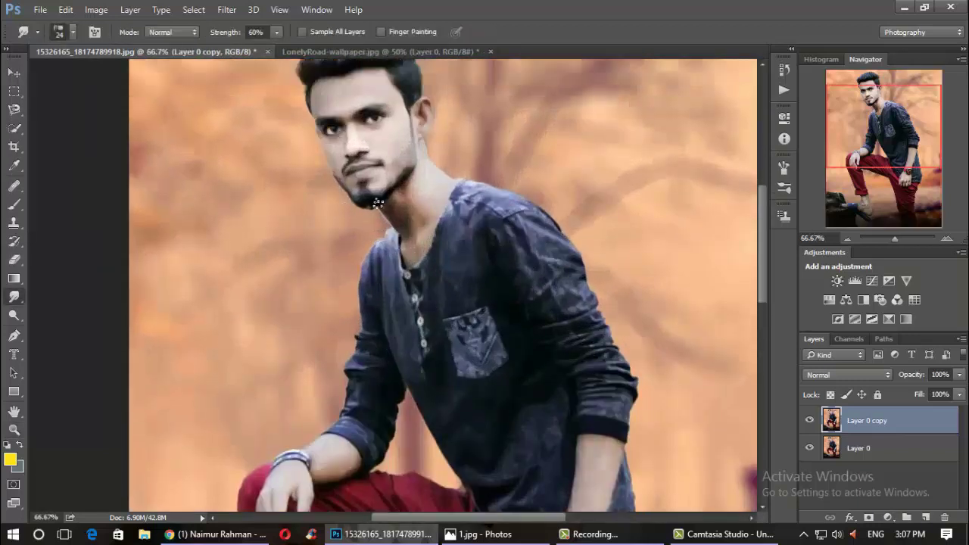
drag(355, 183, 360, 284)
click(378, 201)
key(r)
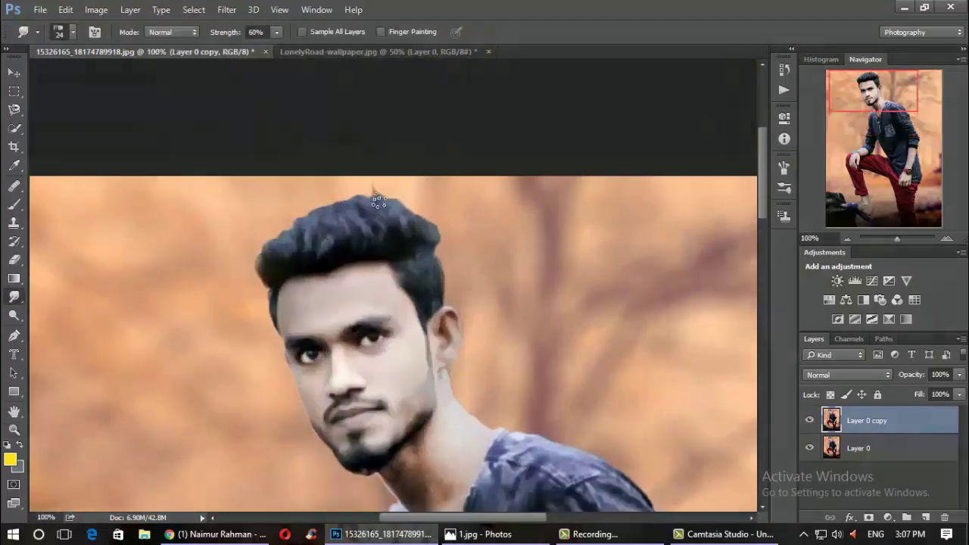
Smudge strands upward along the upper-left, centre and top of the hair at 60% strength
drag(292, 244, 290, 203)
drag(291, 241, 279, 215)
mouse_move(292, 262)
mouse_down()
mouse_move(271, 218)
mouse_move(257, 240)
mouse_up()
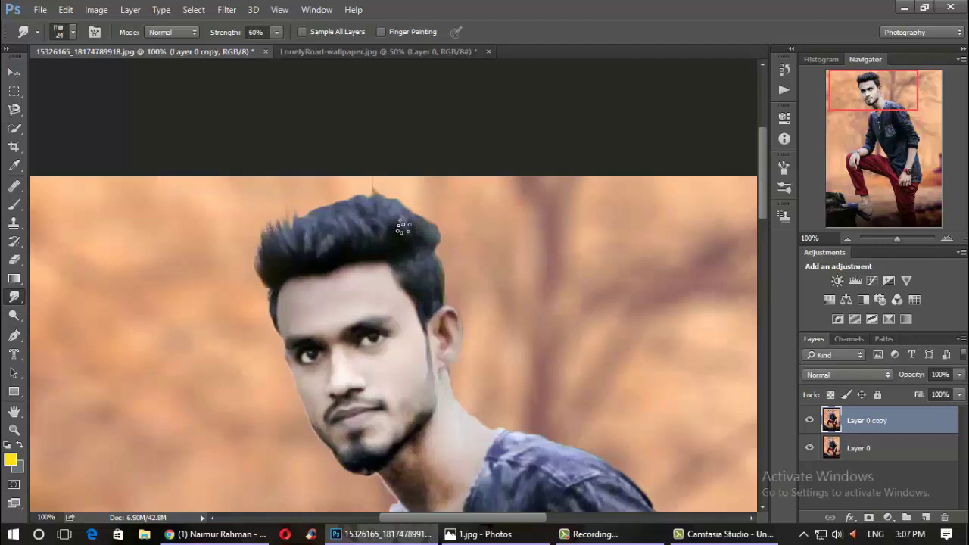
mouse_move(401, 227)
mouse_down()
mouse_move(408, 189)
mouse_move(417, 195)
mouse_move(383, 181)
mouse_up()
mouse_move(379, 232)
mouse_down()
mouse_move(370, 190)
mouse_move(348, 196)
mouse_up()
mouse_move(350, 239)
mouse_down()
mouse_move(332, 194)
mouse_move(325, 203)
mouse_up()
mouse_move(324, 251)
mouse_down()
mouse_move(306, 185)
mouse_move(319, 199)
mouse_move(330, 194)
mouse_move(301, 198)
mouse_up()
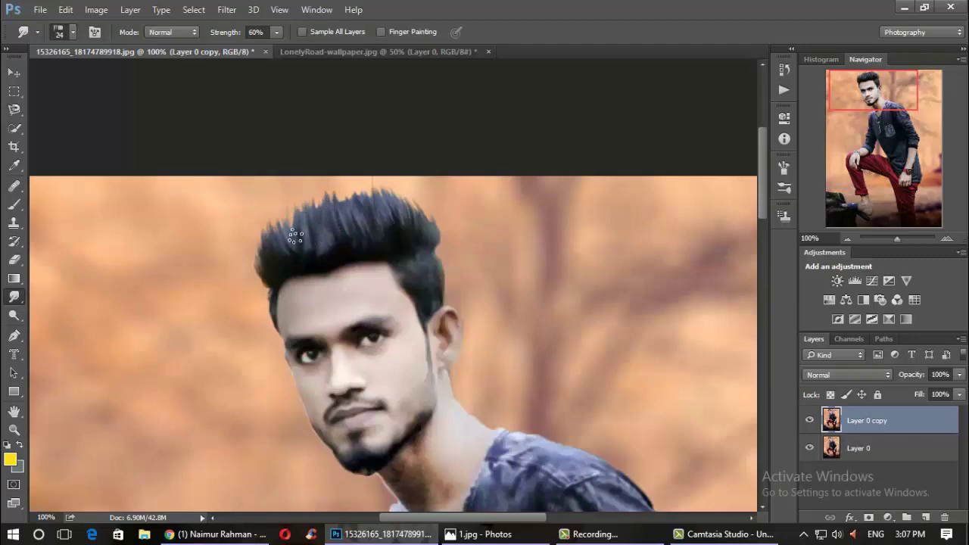
drag(306, 243, 291, 199)
drag(279, 257, 265, 210)
drag(267, 271, 262, 210)
mouse_move(266, 255)
mouse_down()
mouse_move(283, 225)
mouse_move(279, 233)
mouse_move(275, 199)
mouse_move(302, 196)
mouse_up()
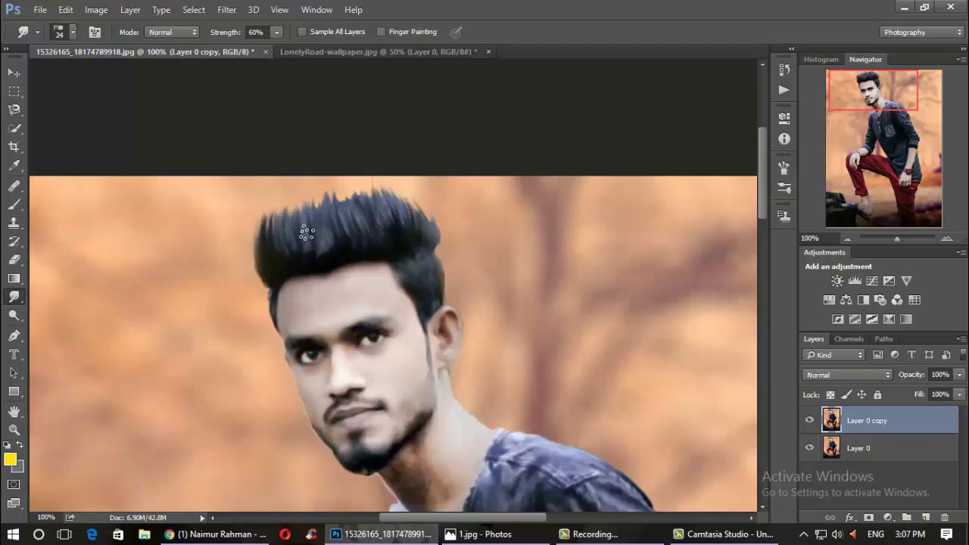
mouse_move(309, 241)
mouse_down()
mouse_move(318, 207)
mouse_move(308, 198)
mouse_up()
mouse_move(275, 249)
mouse_down()
mouse_move(289, 225)
mouse_move(279, 217)
mouse_up()
Spike up the top-right hair tips and streak across the top edge of the hair
drag(396, 236, 382, 198)
drag(411, 232, 405, 194)
drag(432, 246, 420, 205)
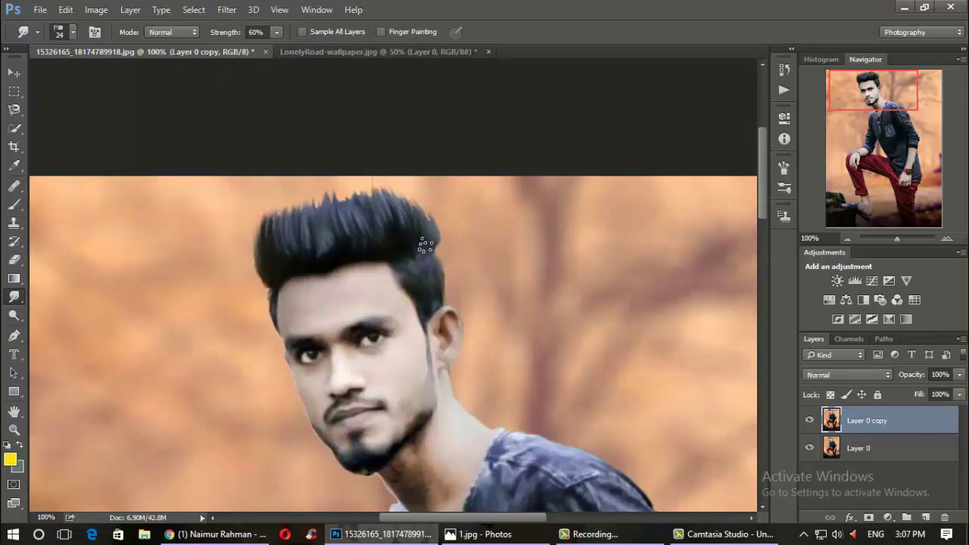
drag(432, 246, 420, 202)
drag(433, 235, 418, 208)
drag(434, 252, 420, 214)
mouse_move(346, 216)
mouse_down()
mouse_move(368, 199)
mouse_move(271, 234)
mouse_move(271, 217)
mouse_up()
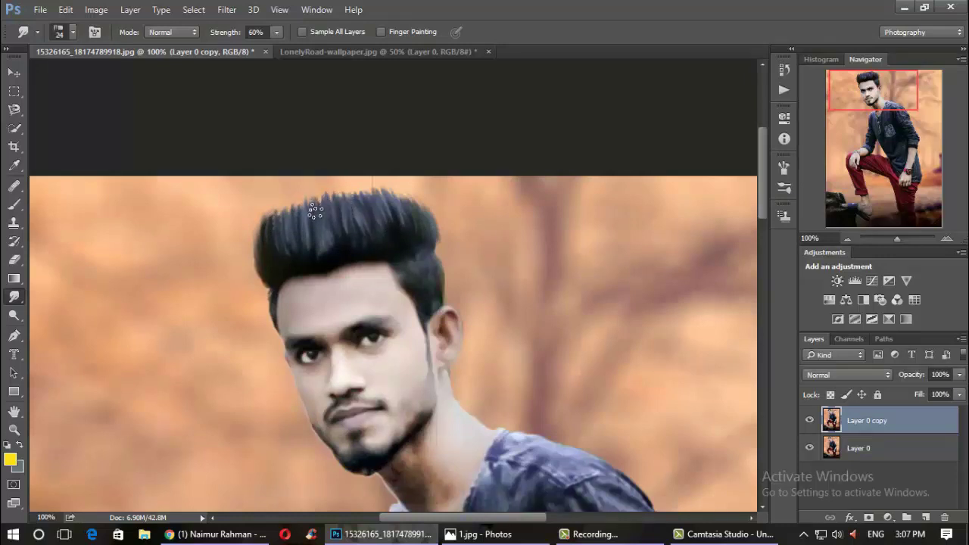
mouse_move(315, 213)
mouse_down()
mouse_move(277, 225)
mouse_move(379, 208)
mouse_move(301, 203)
mouse_move(336, 212)
mouse_up()
Zoom out to 33.33% so the whole image is visible
key(z)
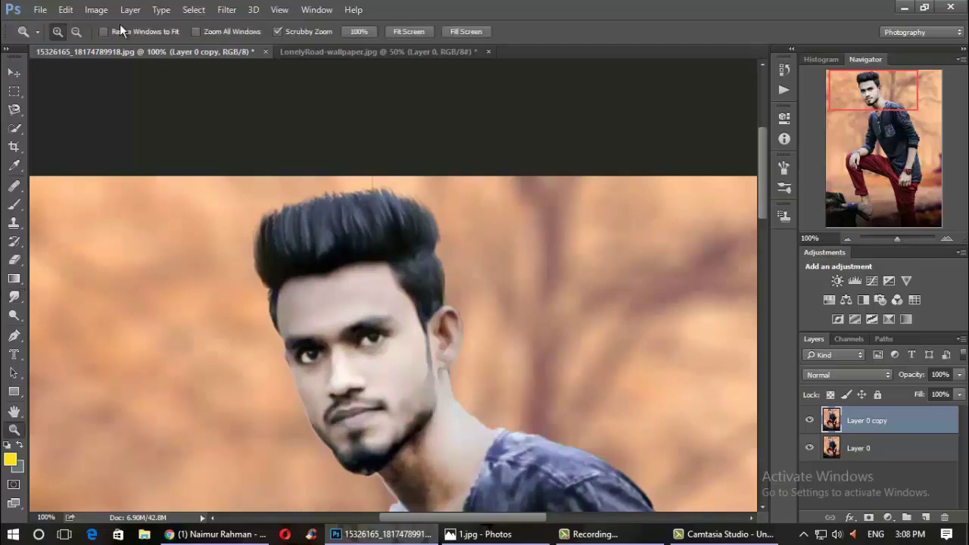
click(76, 32)
click(475, 298)
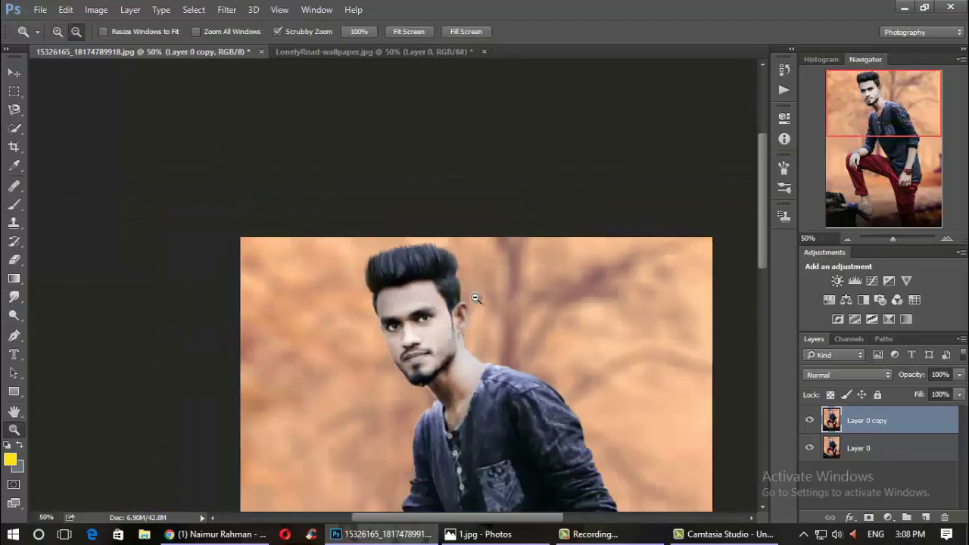
click(475, 298)
key(z)
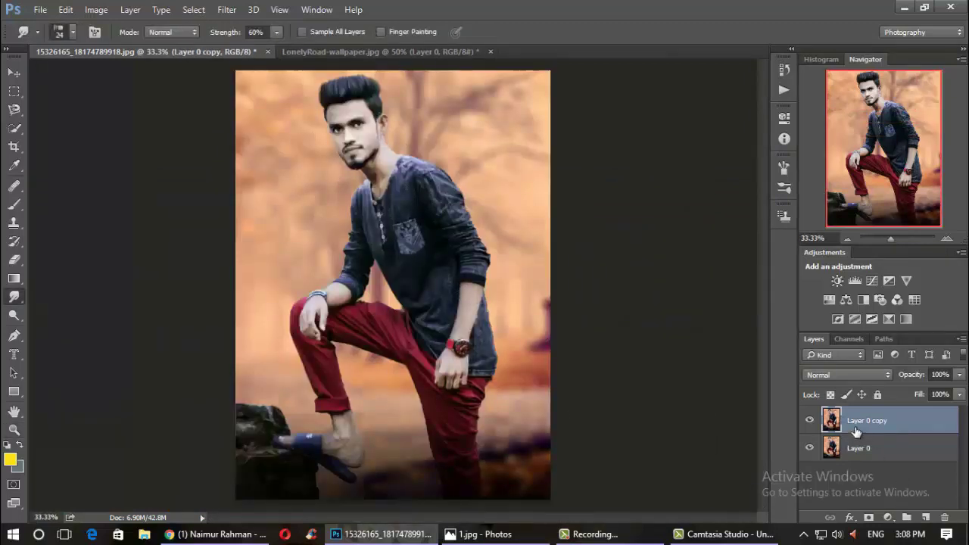
click(229, 13)
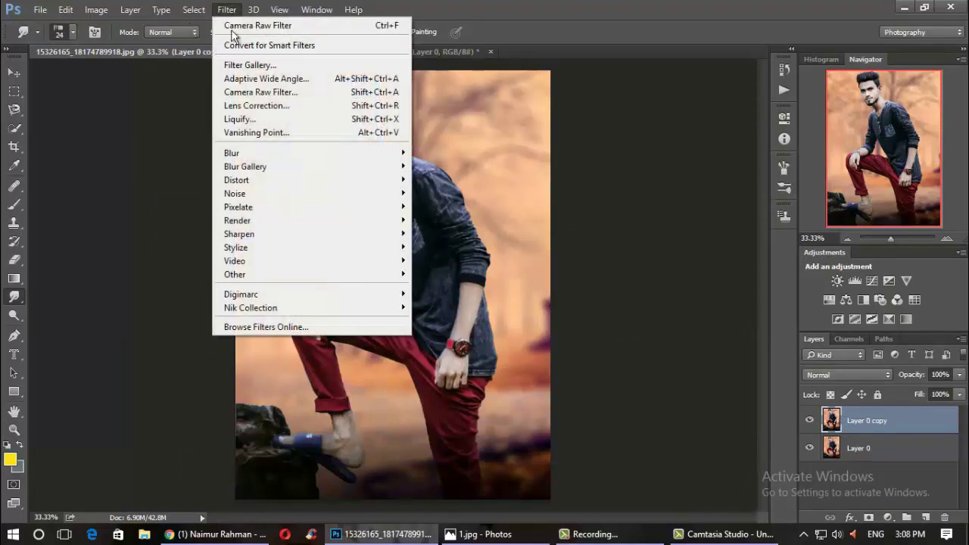
click(180, 168)
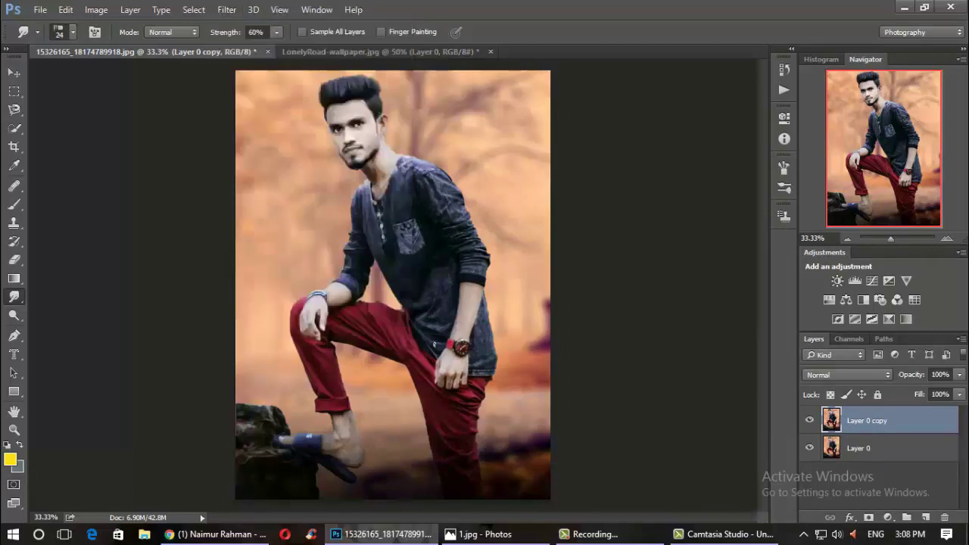
Place Embedded the Diwali2010-RSI_19_1 image from Photos (G:) > Photoshop > Light
click(40, 10)
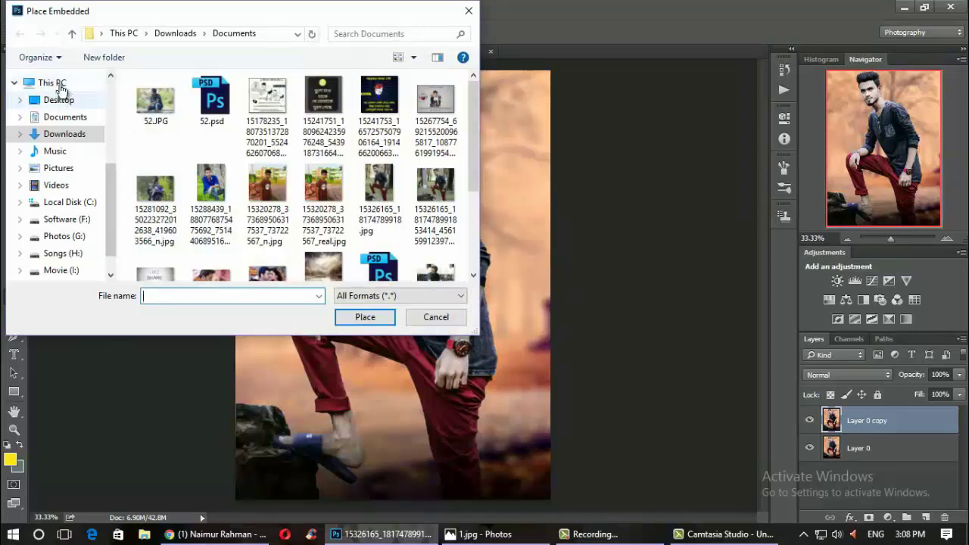
click(55, 82)
scroll(212, 265, down, 5)
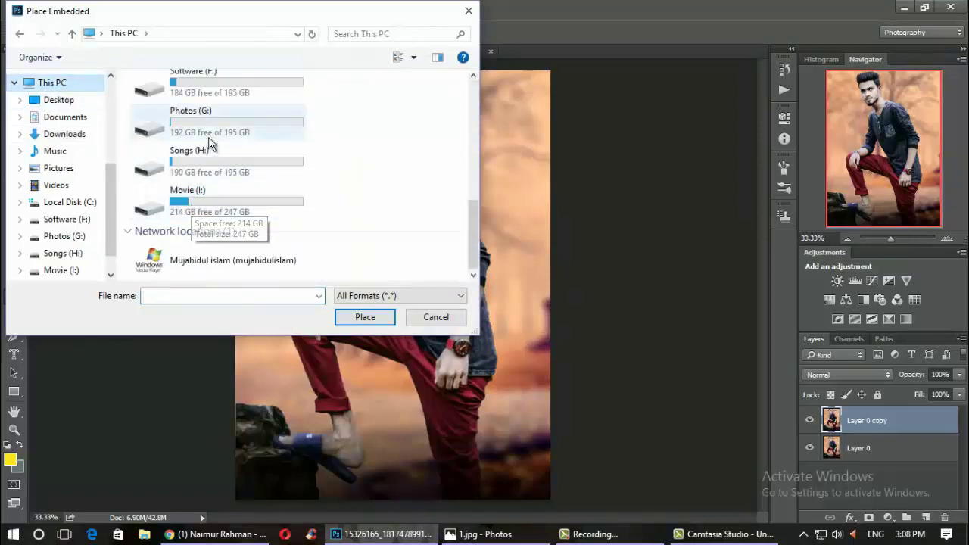
double_click(211, 132)
double_click(191, 167)
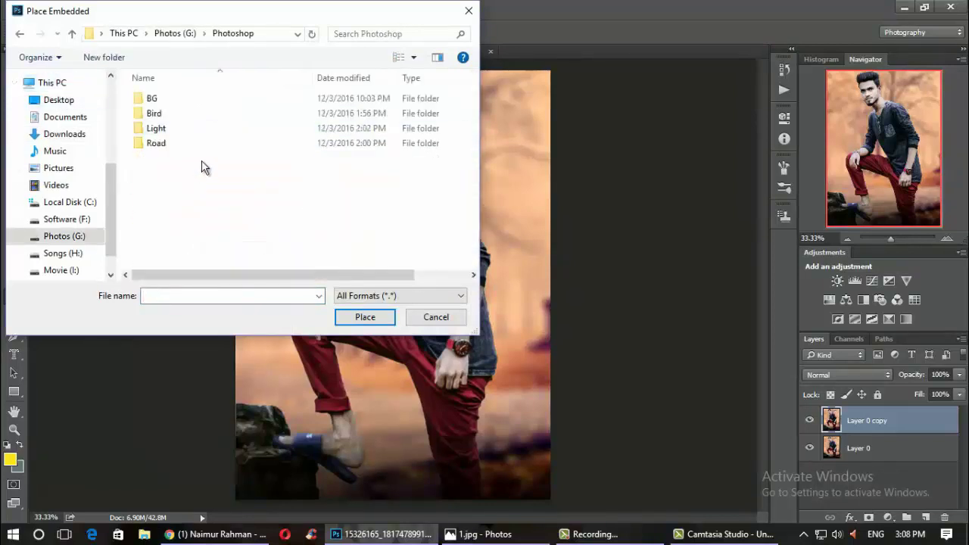
double_click(160, 130)
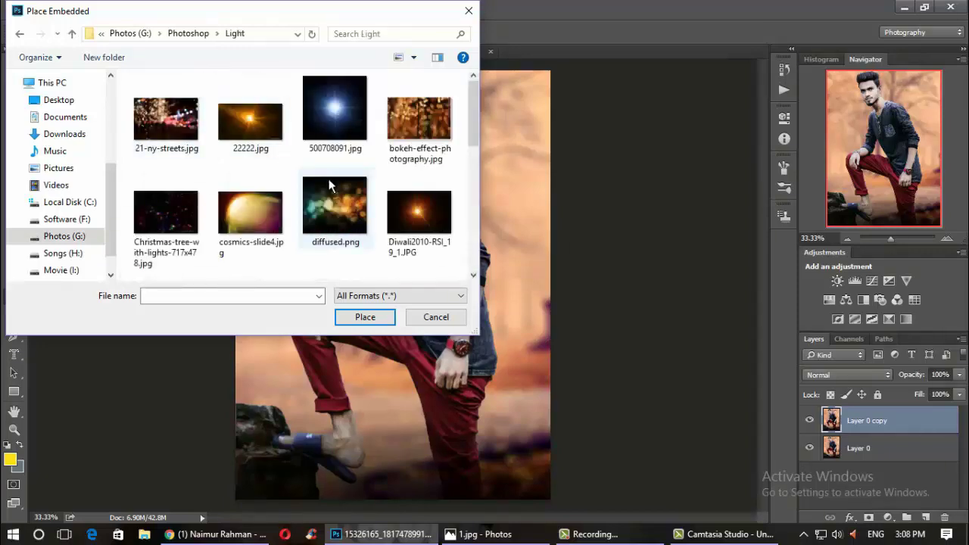
scroll(356, 178, down, 5)
scroll(441, 186, up, 3)
scroll(424, 180, down, 3)
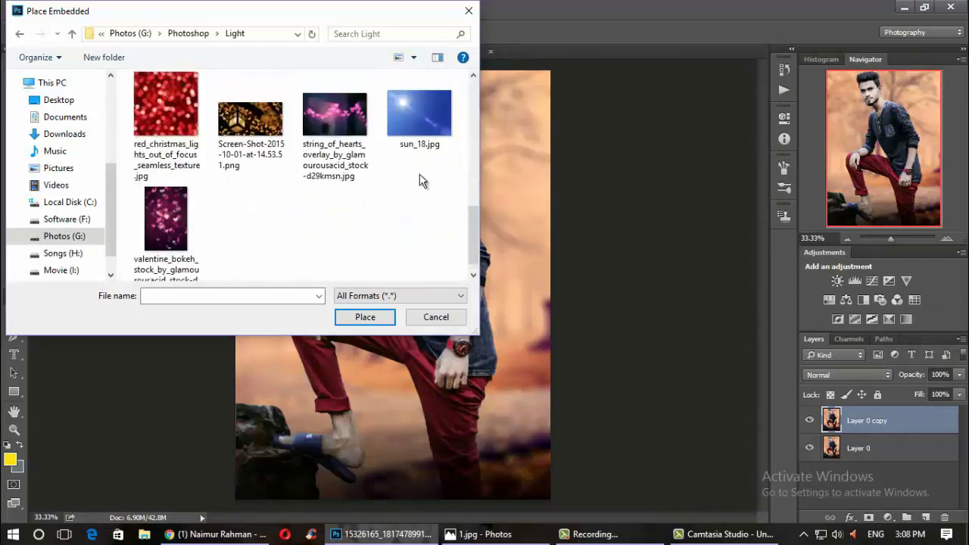
scroll(420, 174, up, 1)
scroll(418, 168, up, 1)
scroll(416, 164, down, 1)
scroll(416, 164, down, 1)
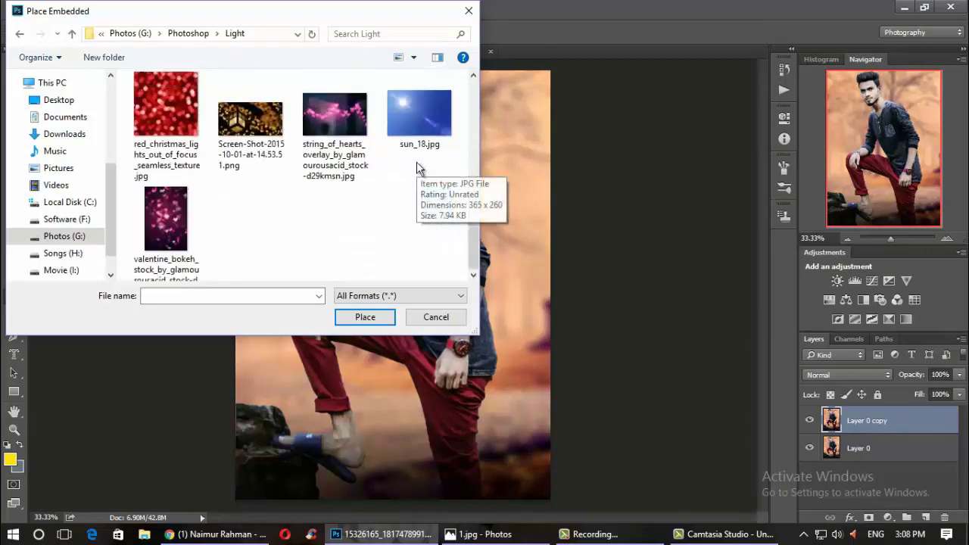
scroll(417, 165, up, 2)
scroll(416, 165, up, 1)
double_click(426, 119)
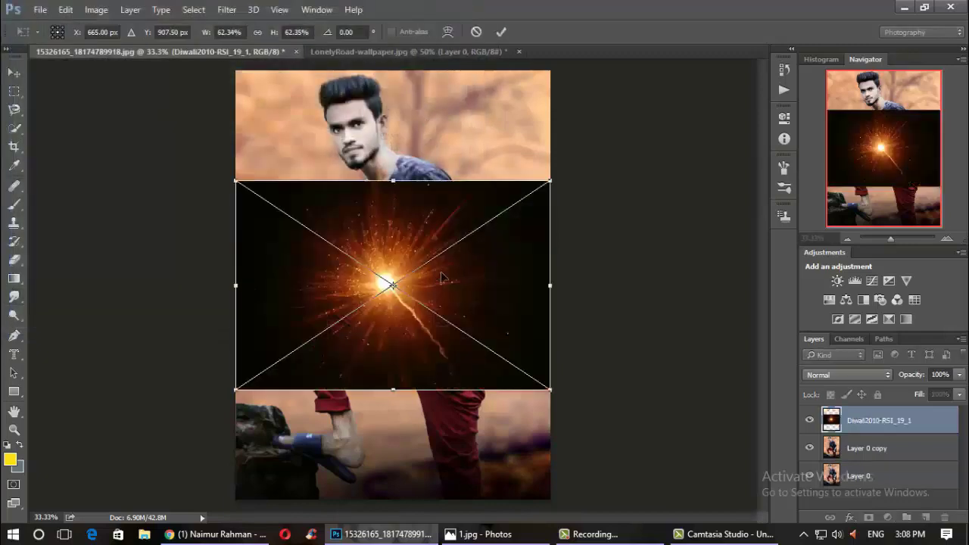
Set the flare layer to Screen and shrink it to about 23% width over the wristwatch
click(837, 377)
click(833, 186)
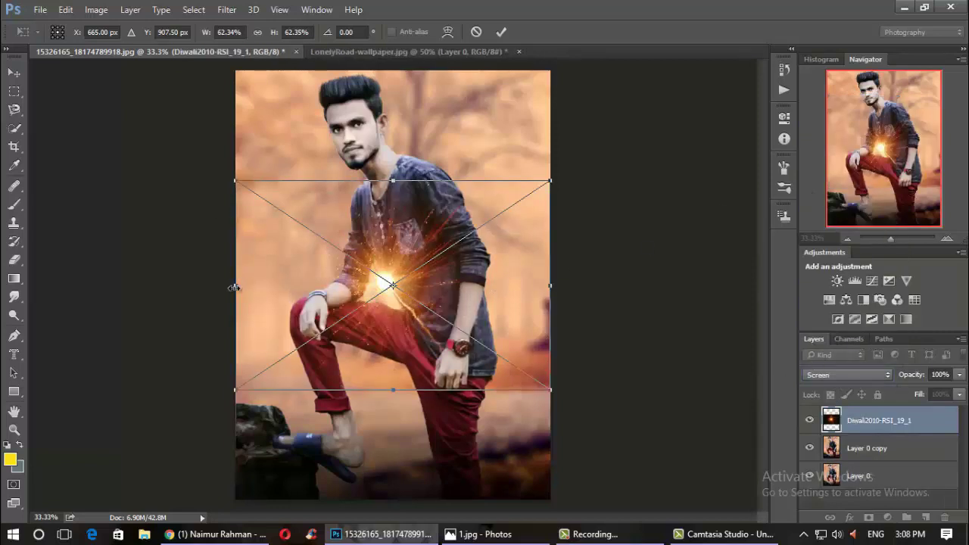
drag(233, 287, 386, 286)
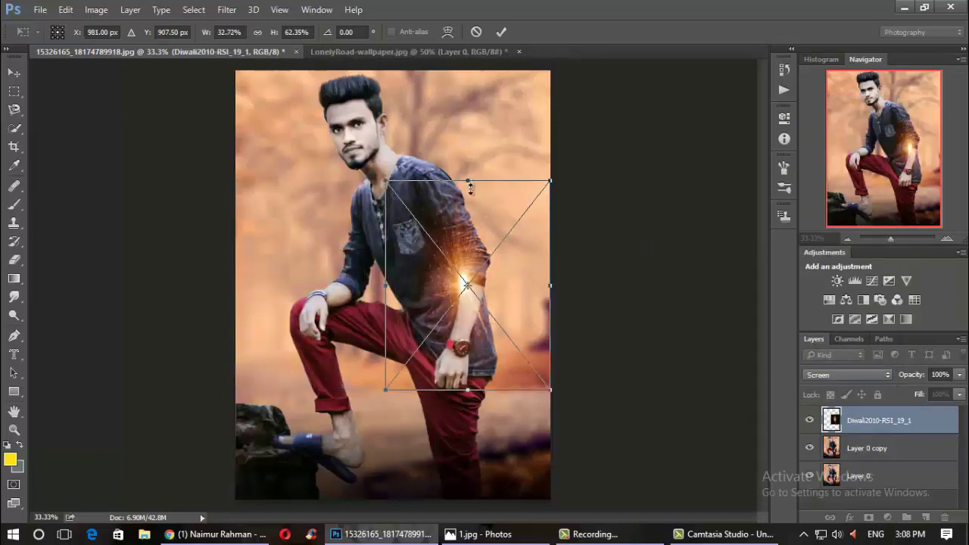
drag(469, 182, 468, 269)
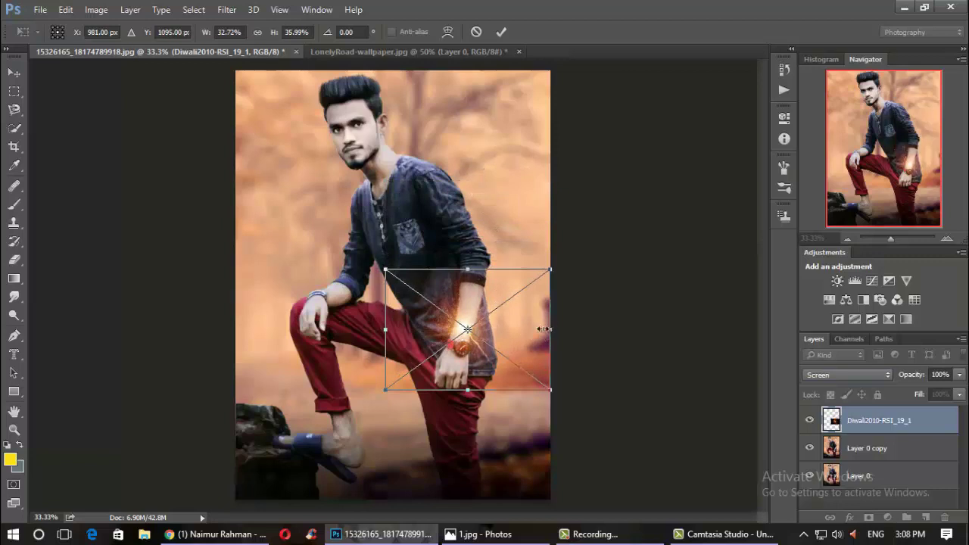
drag(543, 328, 500, 328)
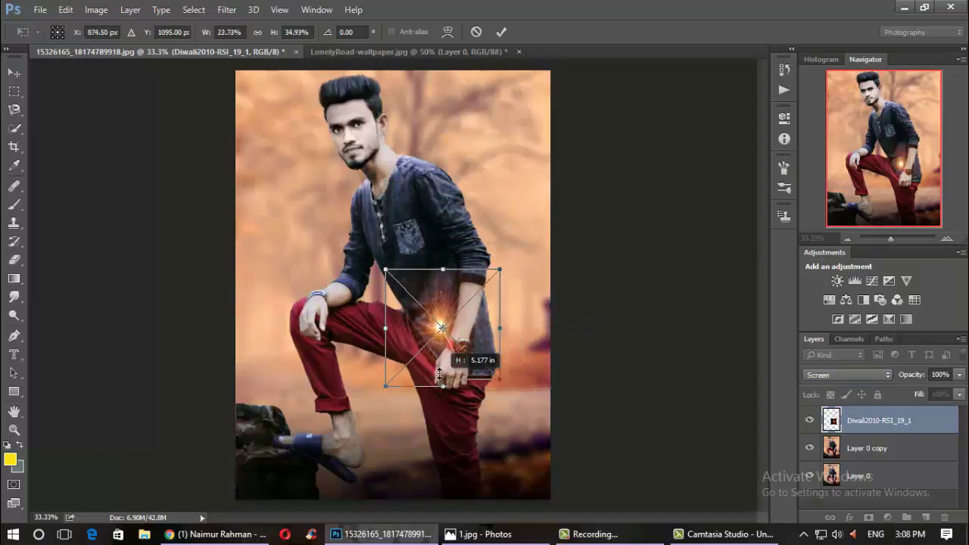
mouse_move(439, 388)
mouse_down()
mouse_move(439, 362)
mouse_move(468, 378)
mouse_up()
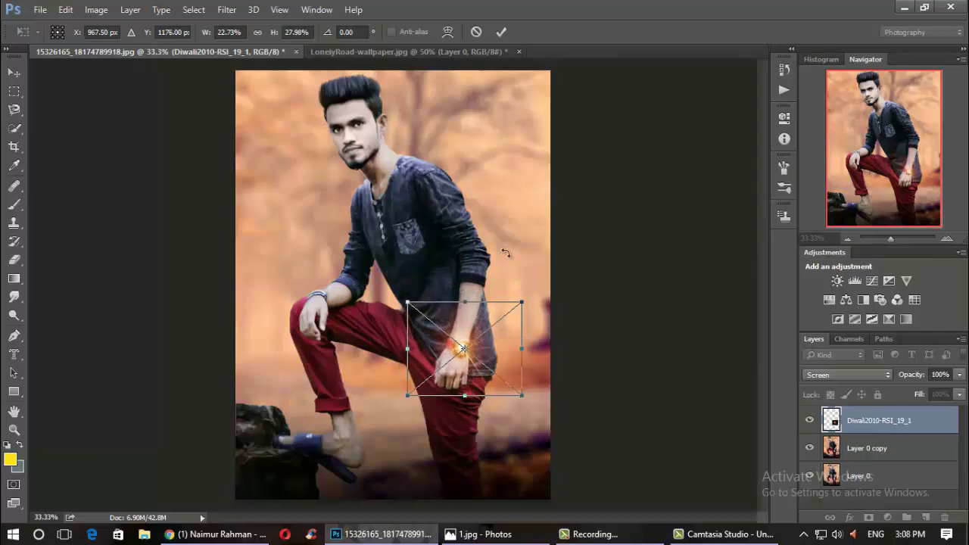
click(501, 32)
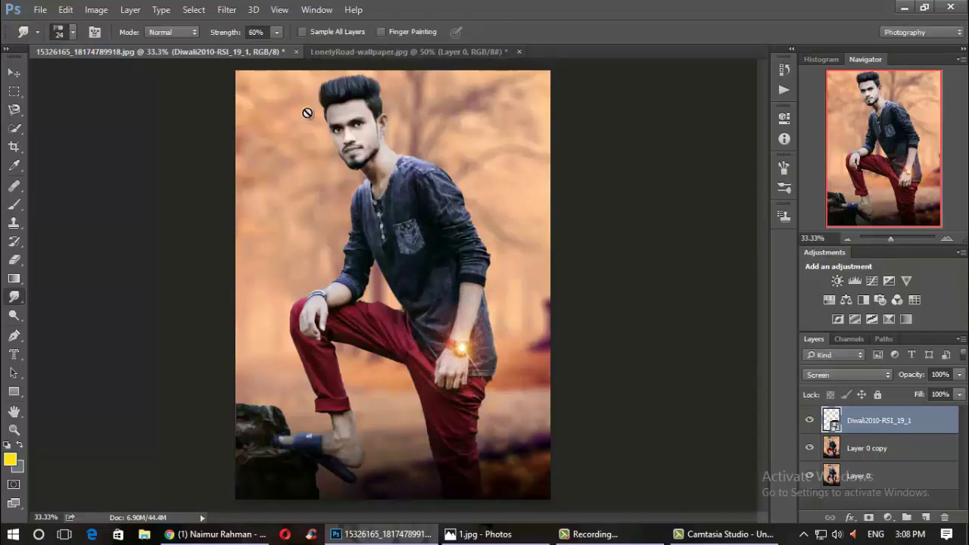
Apply a 7.8-pixel Gaussian Blur to the Diwali flare layer
click(226, 10)
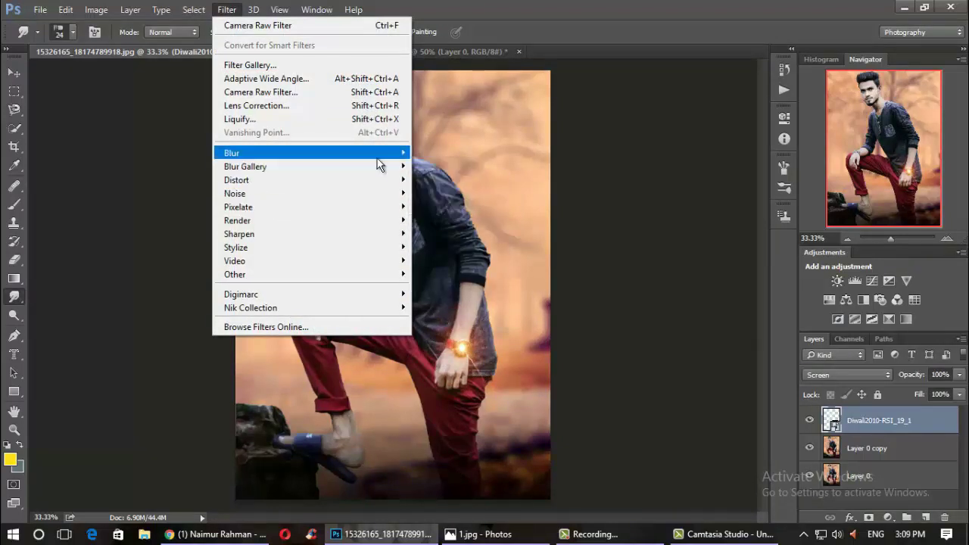
mouse_move(232, 153)
click(440, 206)
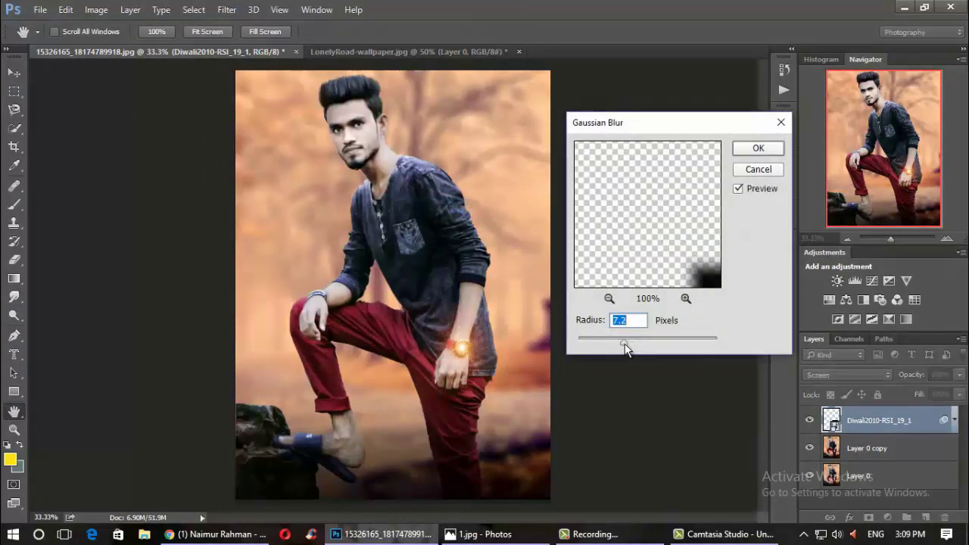
mouse_move(624, 343)
mouse_down()
mouse_move(636, 346)
mouse_move(628, 344)
mouse_up()
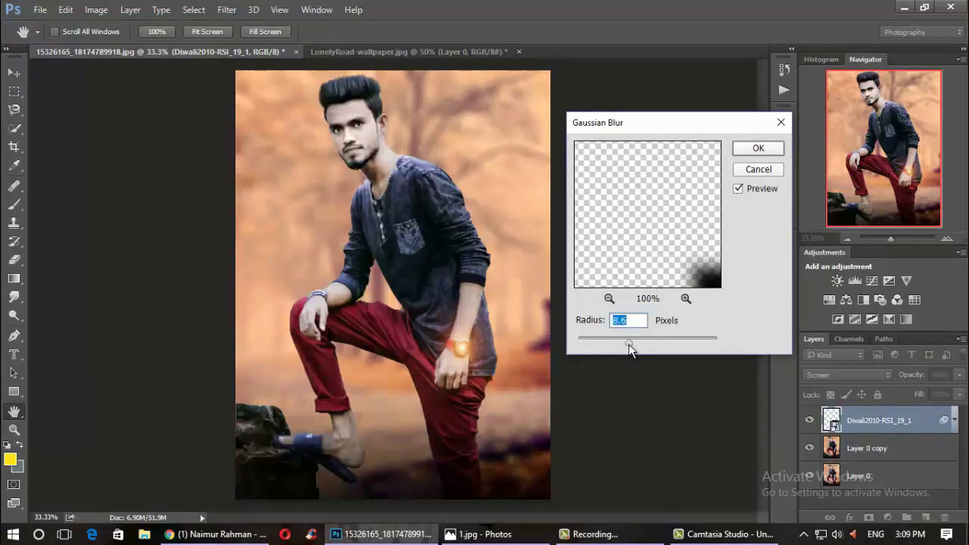
drag(628, 344, 626, 344)
click(761, 152)
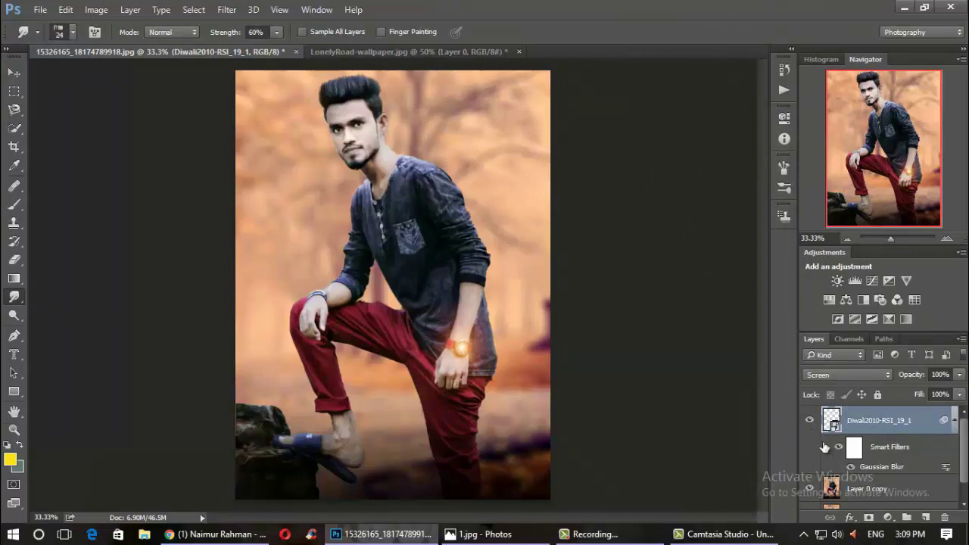
Merge Layer 0 copy, Layer 0 and the flare into a single Diwali2010-RSI_19_1 layer
scroll(835, 447, down, 1)
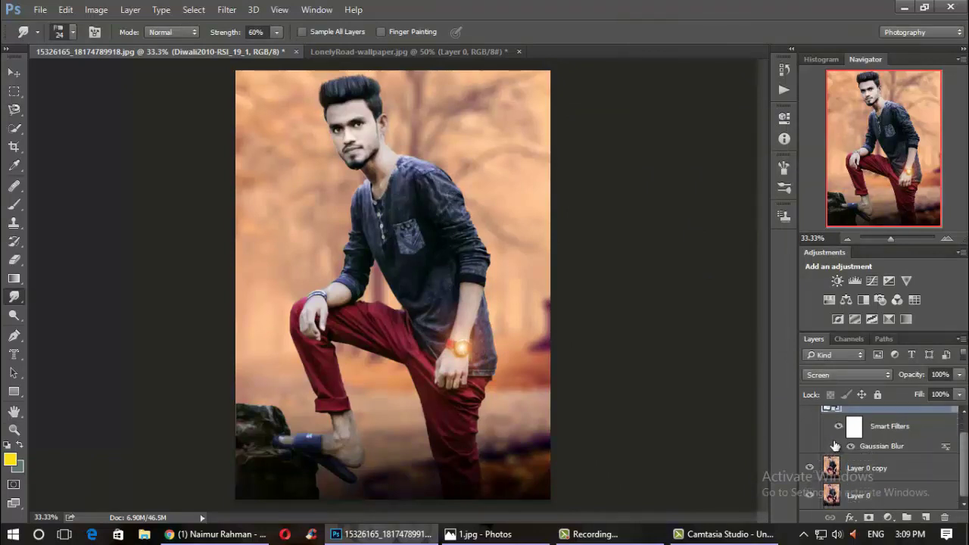
click(865, 474)
shift+click(861, 495)
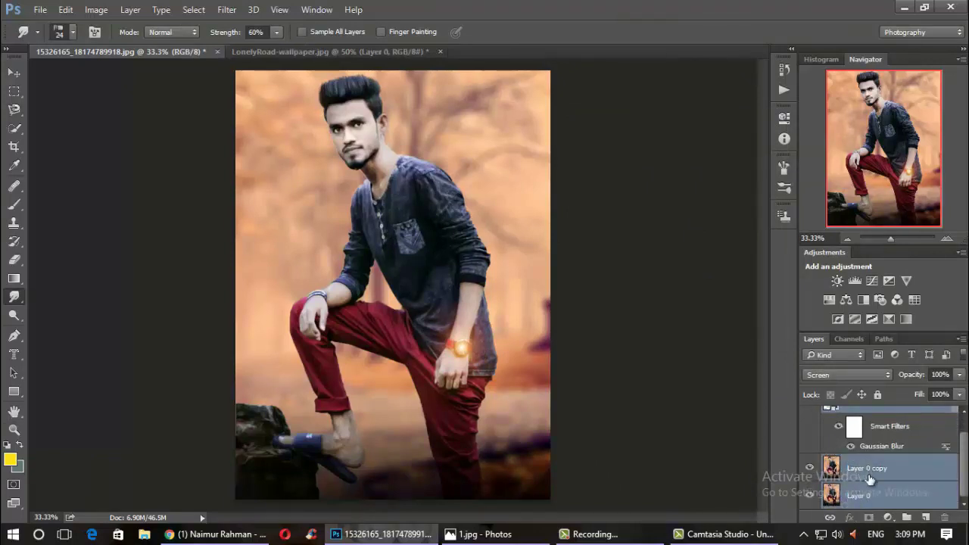
right_click(868, 474)
click(714, 368)
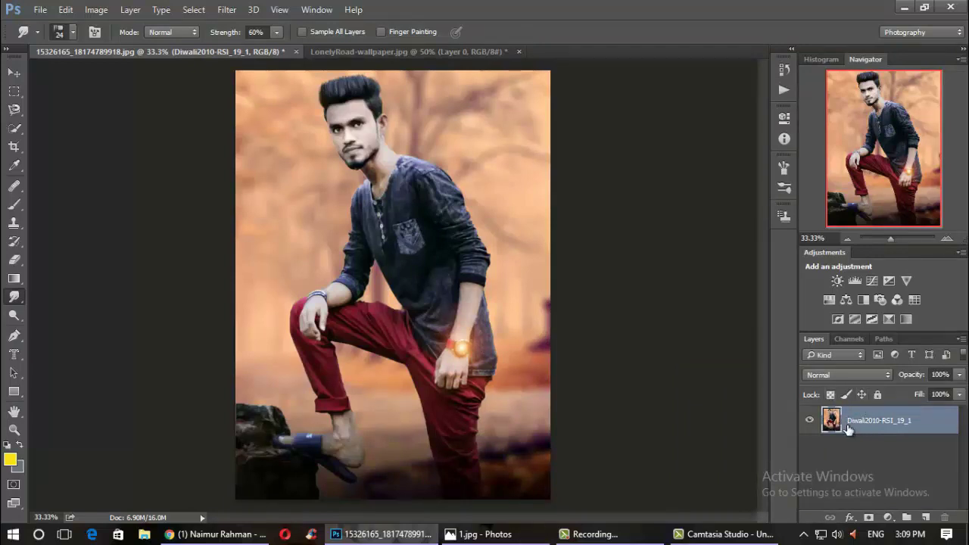
click(227, 9)
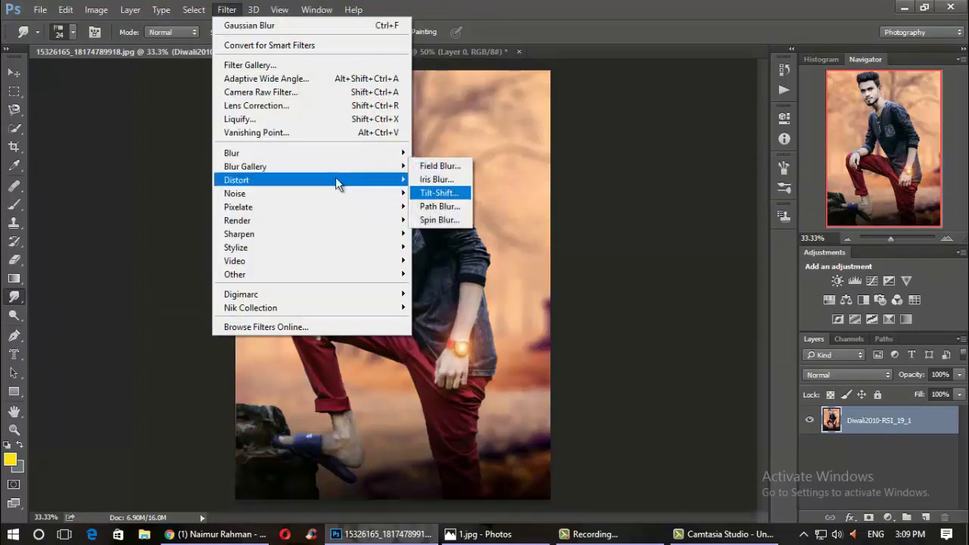
mouse_move(234, 193)
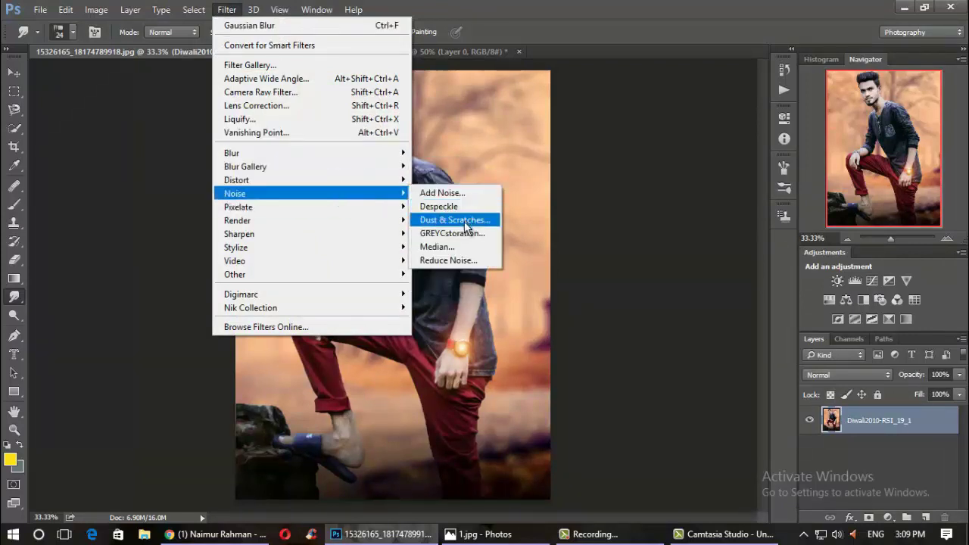
Apply GREYCstoration noise reduction at default settings (Strength 111) to the merged layer
click(452, 233)
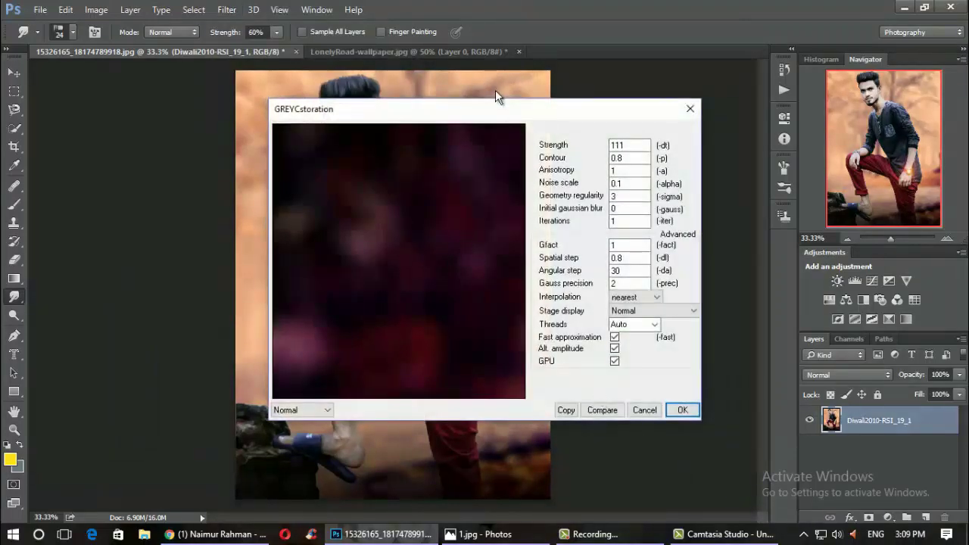
drag(555, 111, 663, 121)
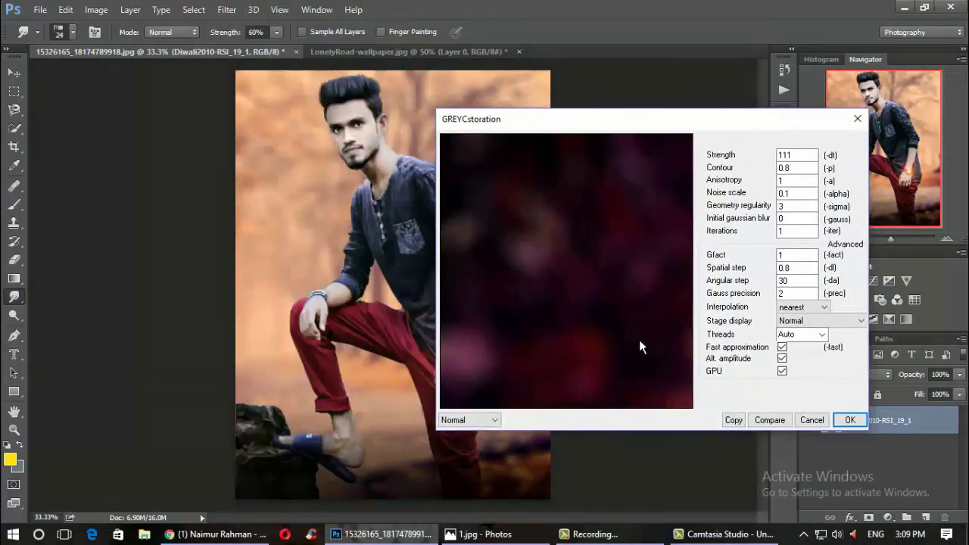
click(851, 424)
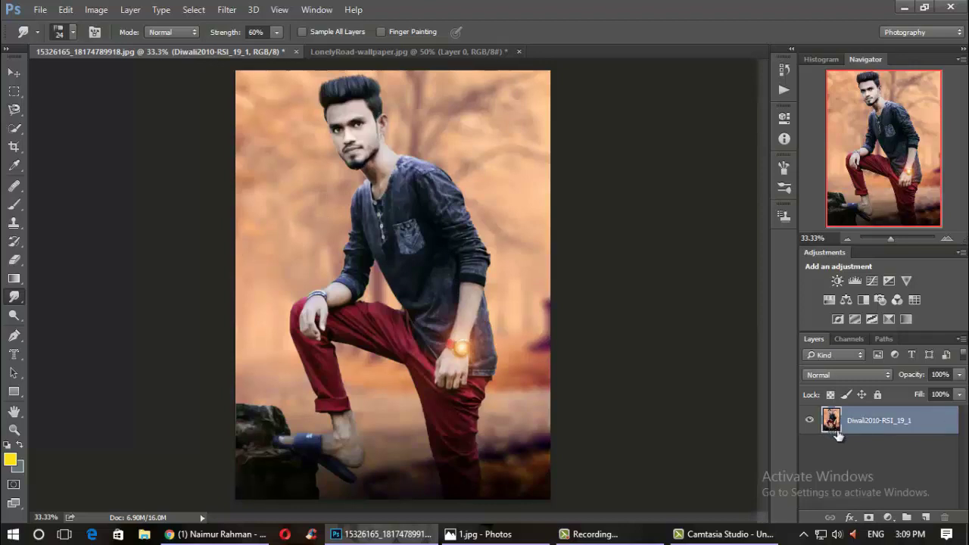
Add a new empty layer and set the foreground colour to red ff1414
click(926, 518)
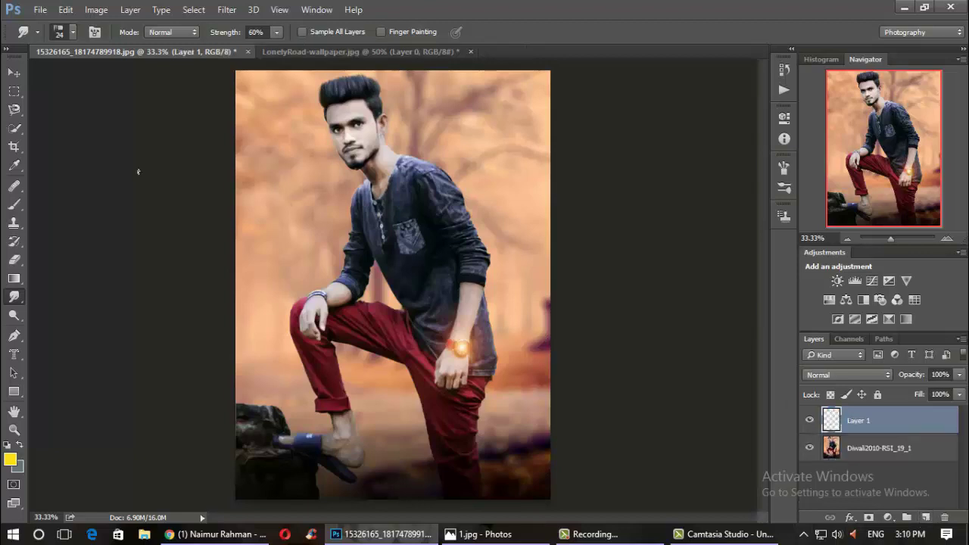
click(10, 460)
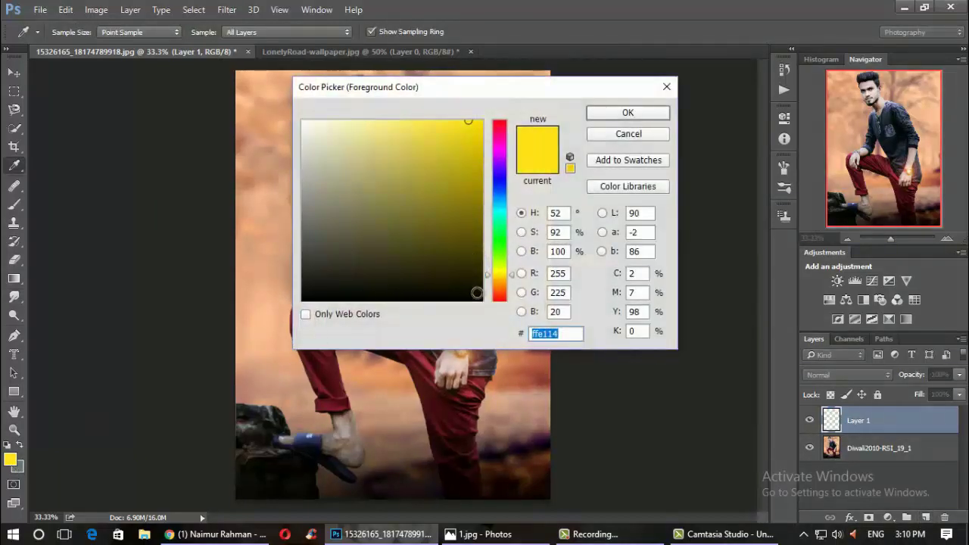
drag(499, 276, 489, 304)
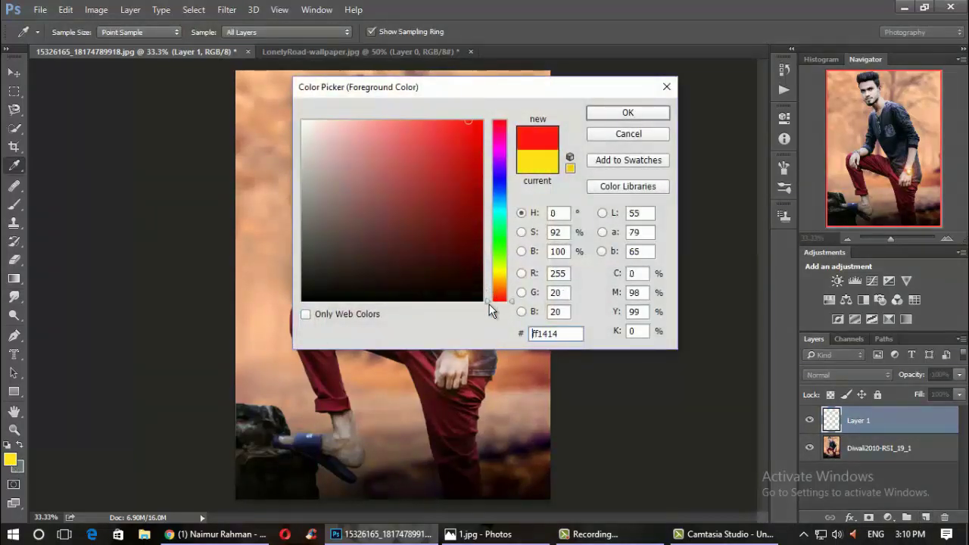
click(628, 112)
Brush a red dab in the upper-right background and set Layer 1 to Screen blend mode
click(15, 209)
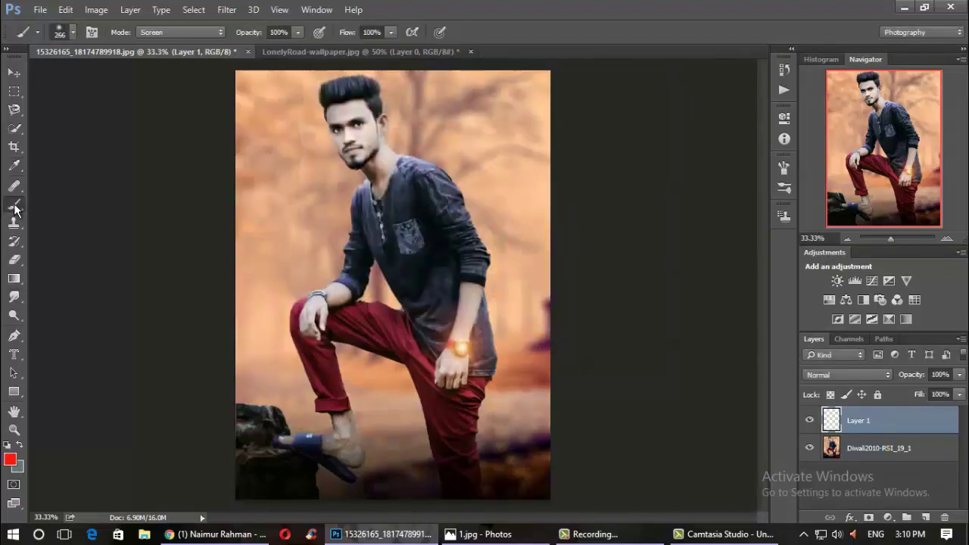
click(504, 130)
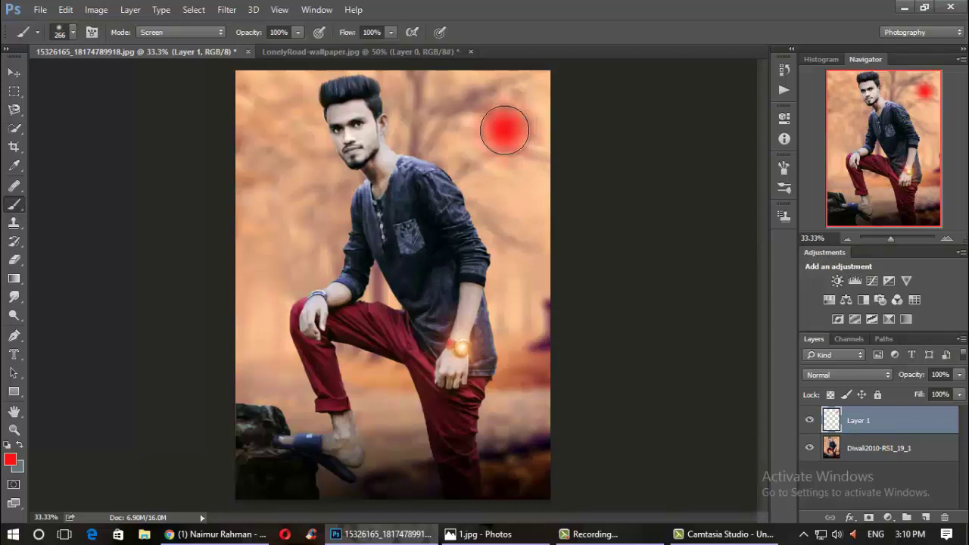
click(832, 374)
click(825, 187)
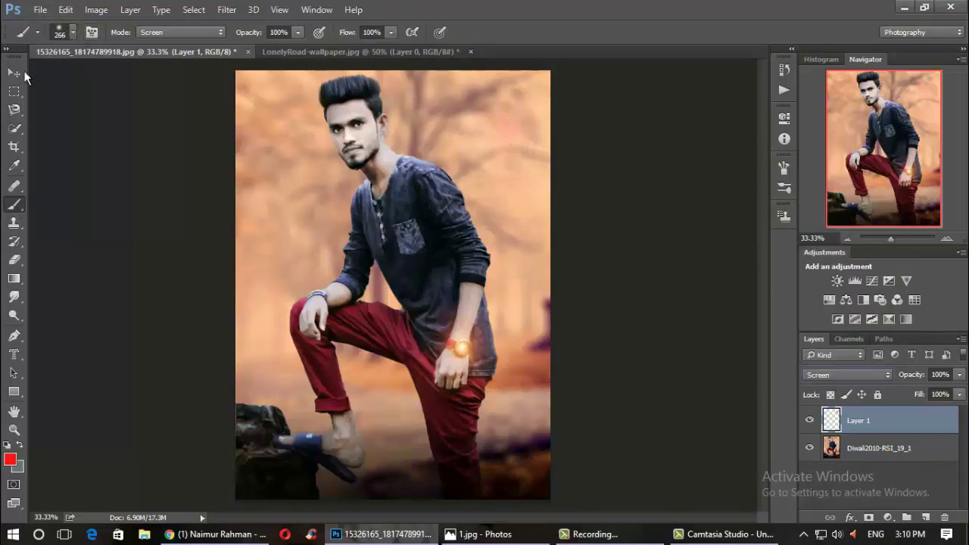
click(17, 72)
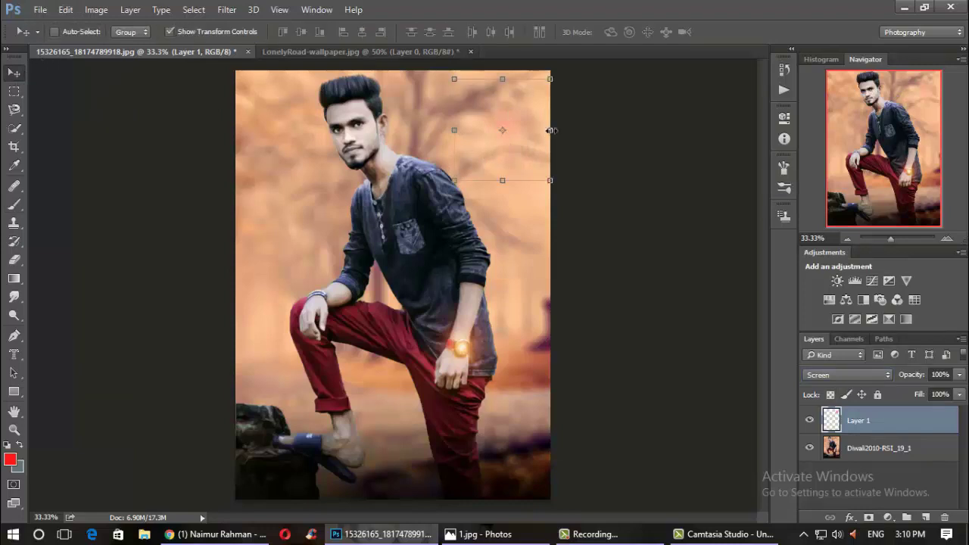
Free-transform the red glow over the man's shirt, then undo that attempt
key(ctrl+t)
drag(558, 179, 531, 288)
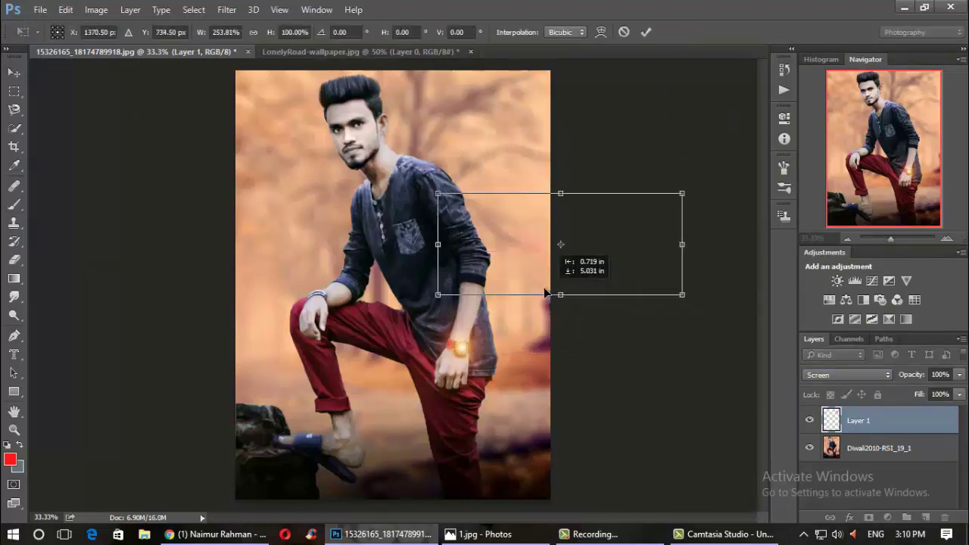
mouse_move(550, 187)
mouse_down()
mouse_move(531, 142)
mouse_move(476, 66)
mouse_up()
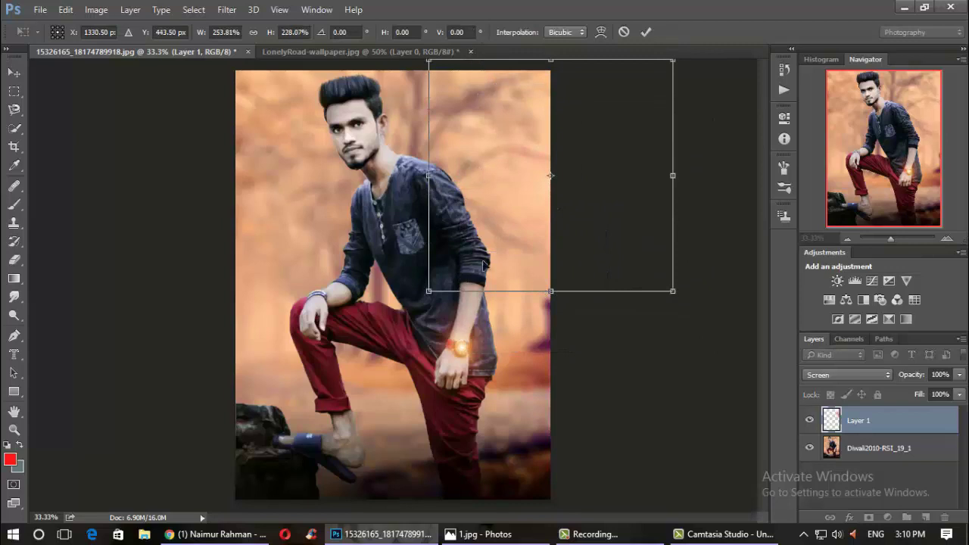
drag(562, 294, 558, 342)
drag(441, 184, 399, 184)
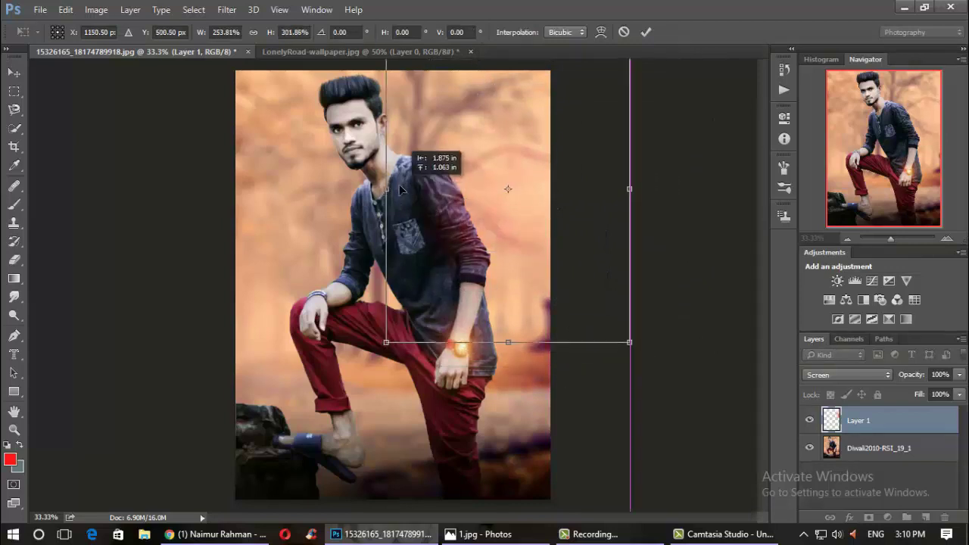
drag(514, 323, 515, 260)
drag(536, 143, 542, 176)
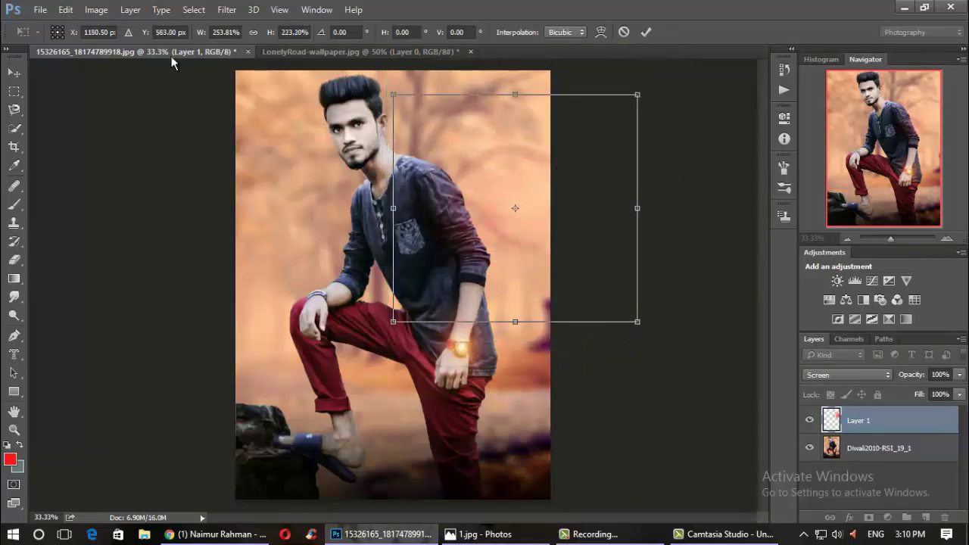
click(66, 9)
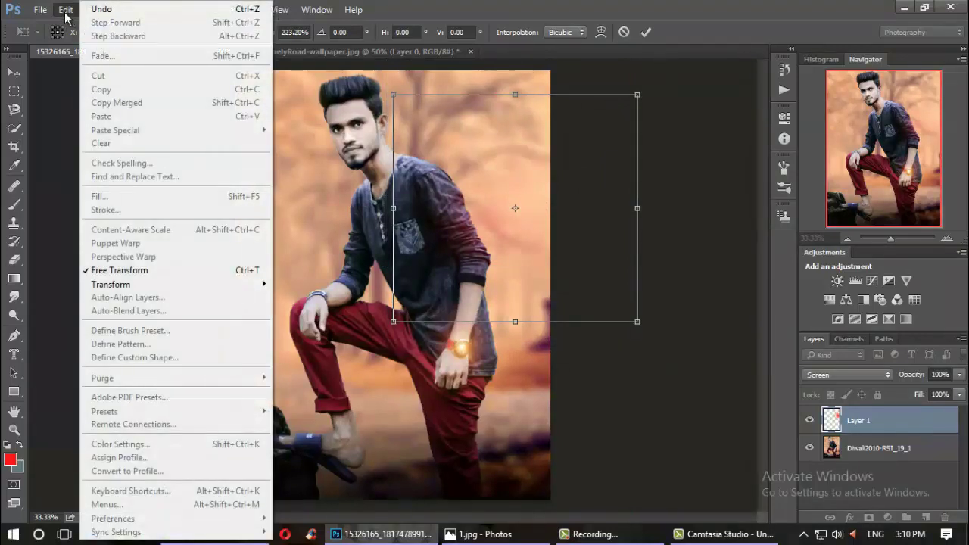
click(624, 32)
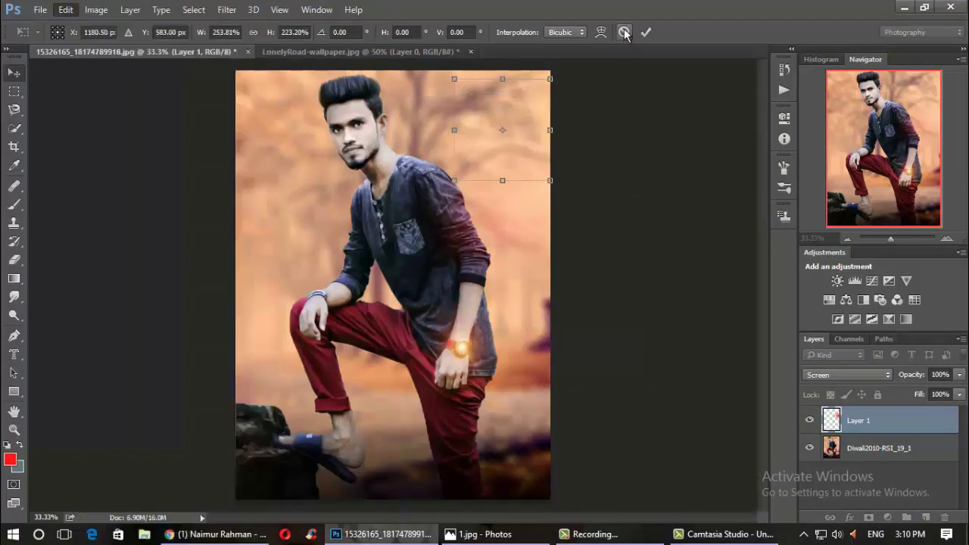
Re-stretch the red glow to about 555% by 499% over the torso and commit
click(13, 204)
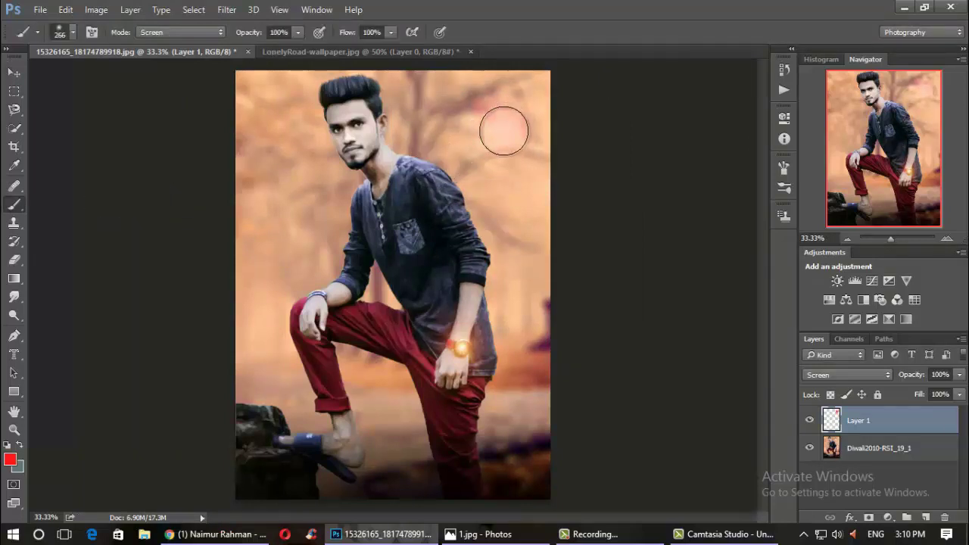
click(14, 71)
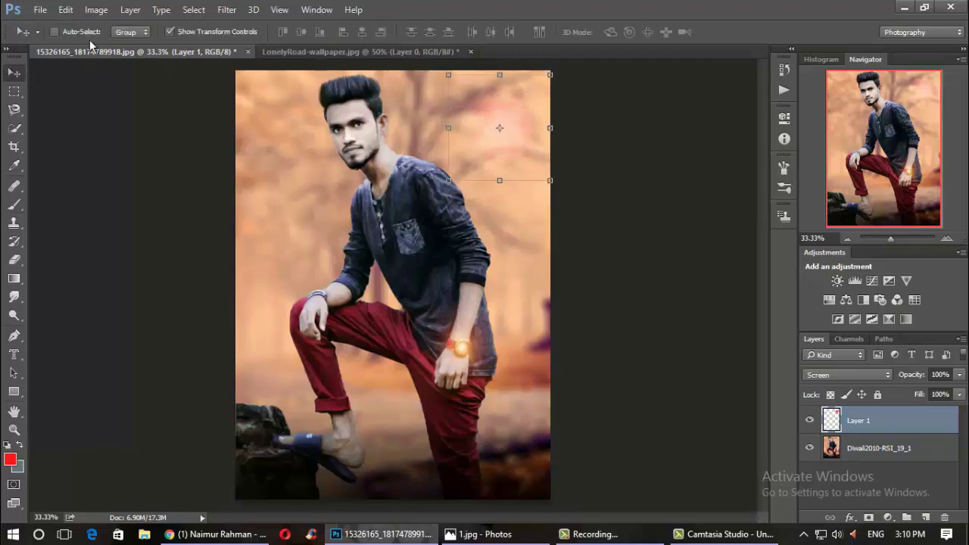
drag(448, 128, 296, 129)
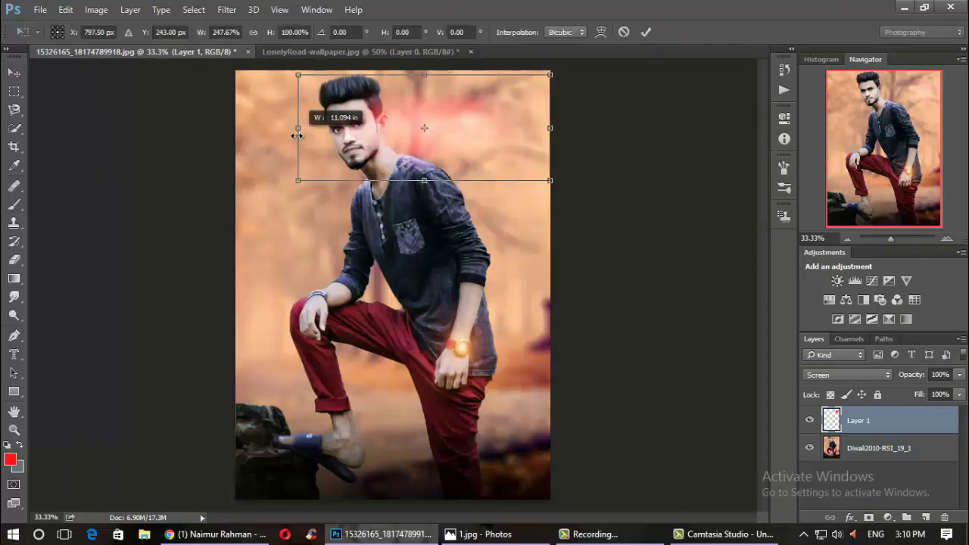
drag(428, 152, 441, 365)
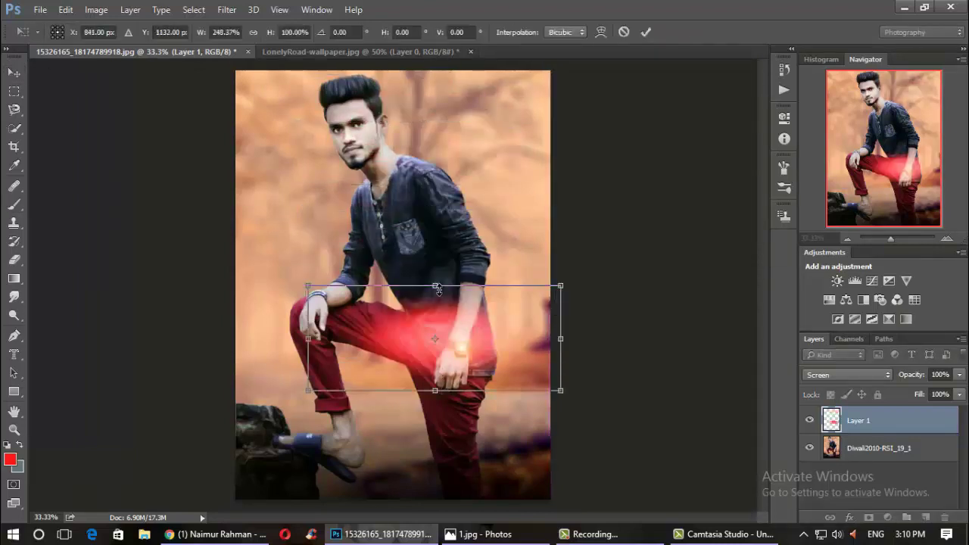
drag(437, 285, 514, 139)
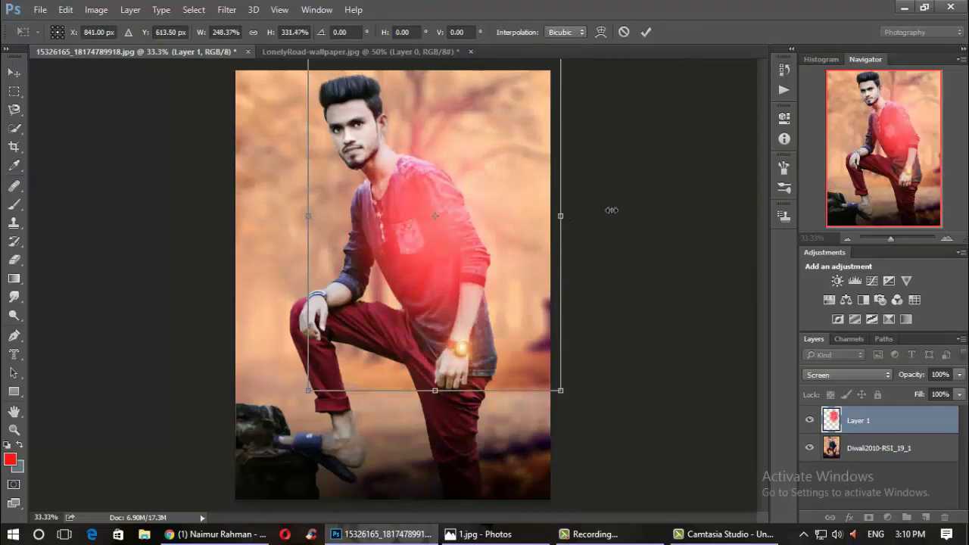
drag(560, 216, 757, 205)
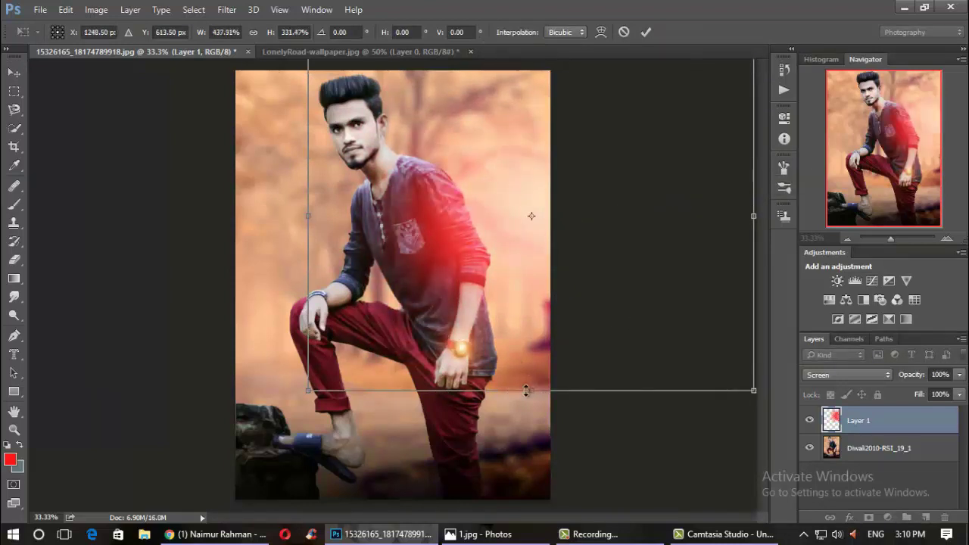
drag(526, 390, 526, 497)
drag(558, 424, 602, 301)
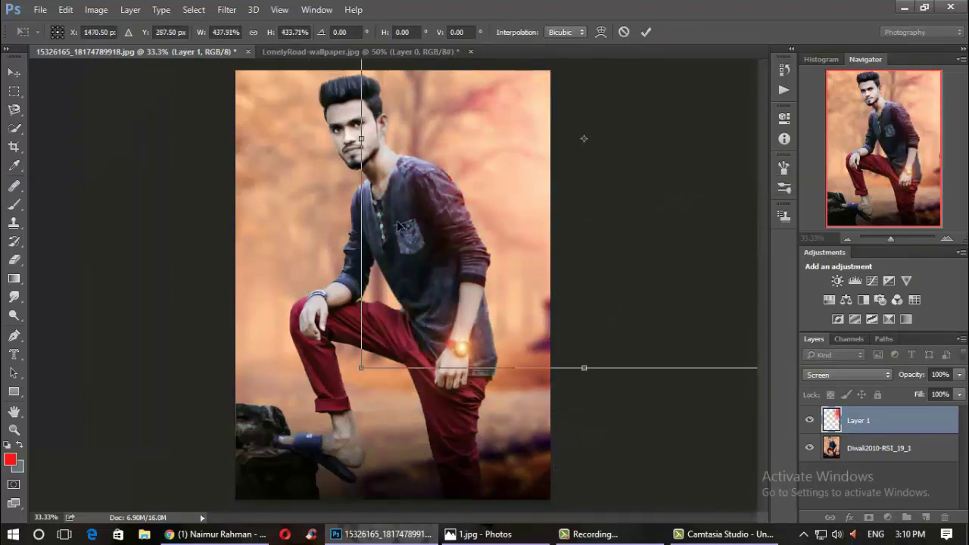
drag(346, 140, 242, 147)
drag(598, 301, 662, 266)
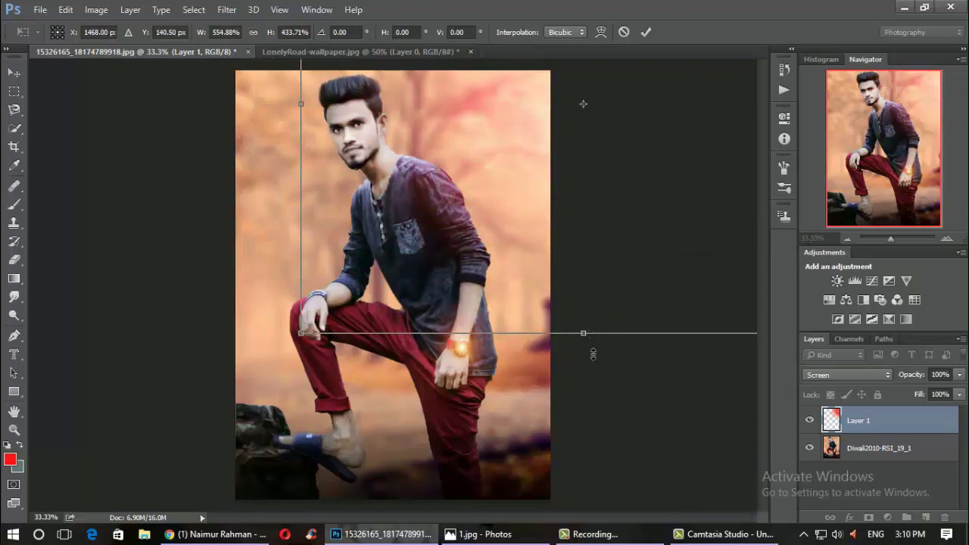
mouse_move(593, 354)
mouse_down()
mouse_move(611, 399)
mouse_move(676, 343)
mouse_move(664, 336)
mouse_up()
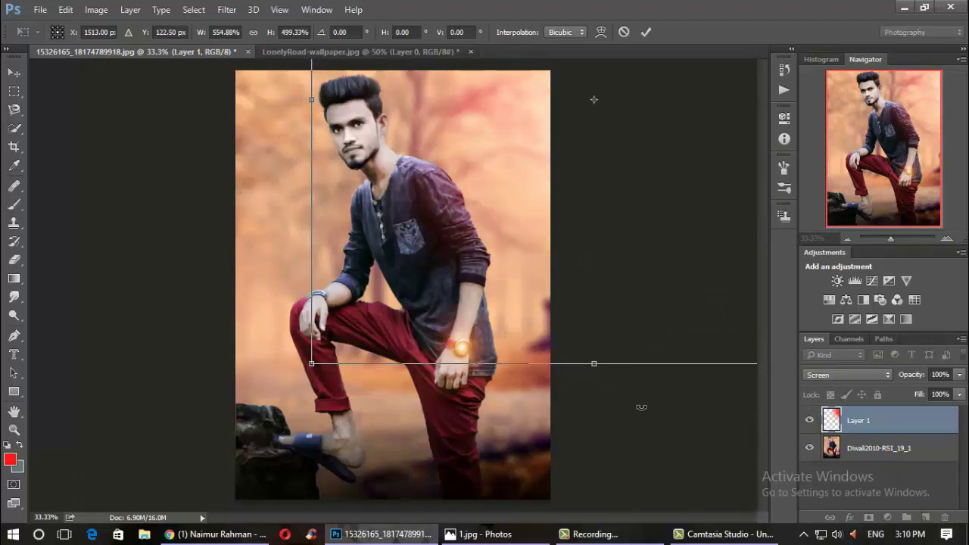
click(644, 32)
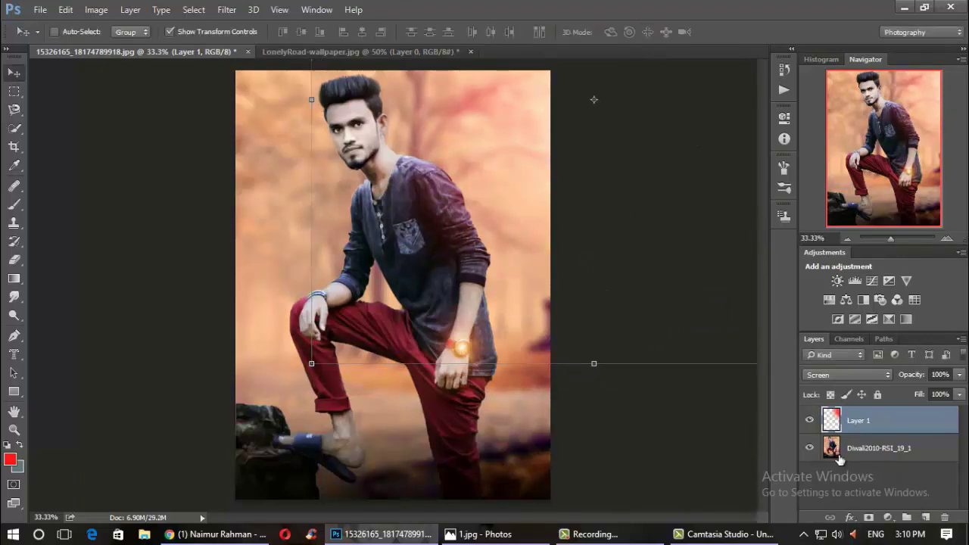
Add Layer 2 with a red brush spot above the man's head, blended in Screen mode
click(923, 516)
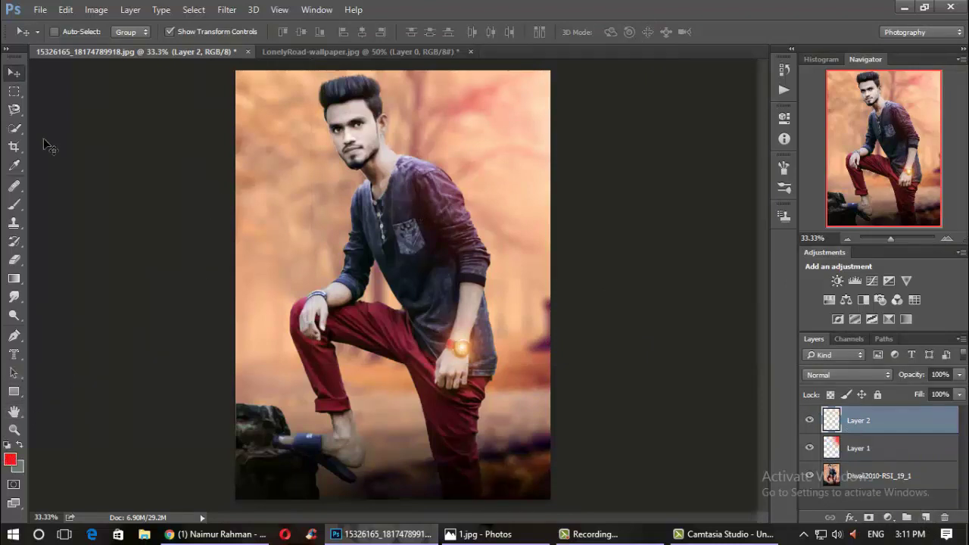
click(14, 206)
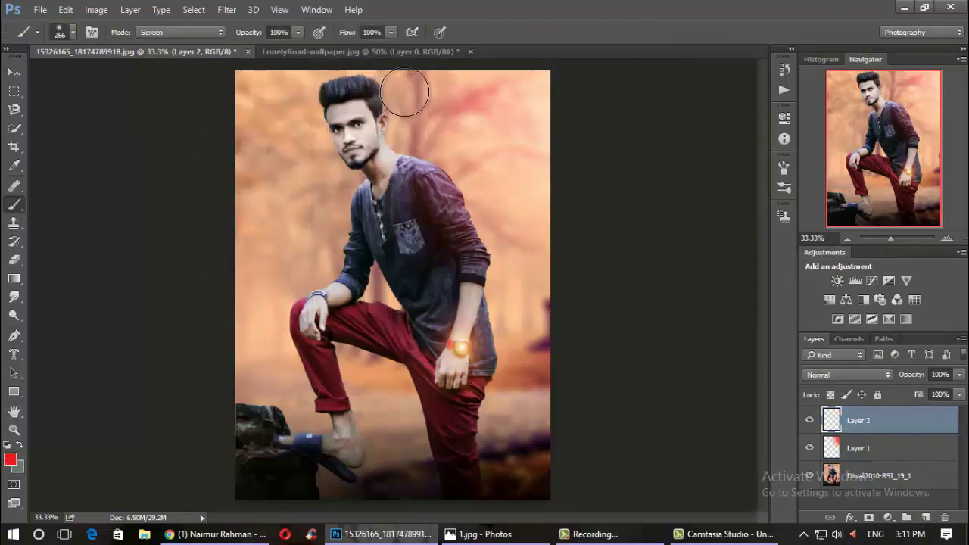
click(405, 89)
click(856, 370)
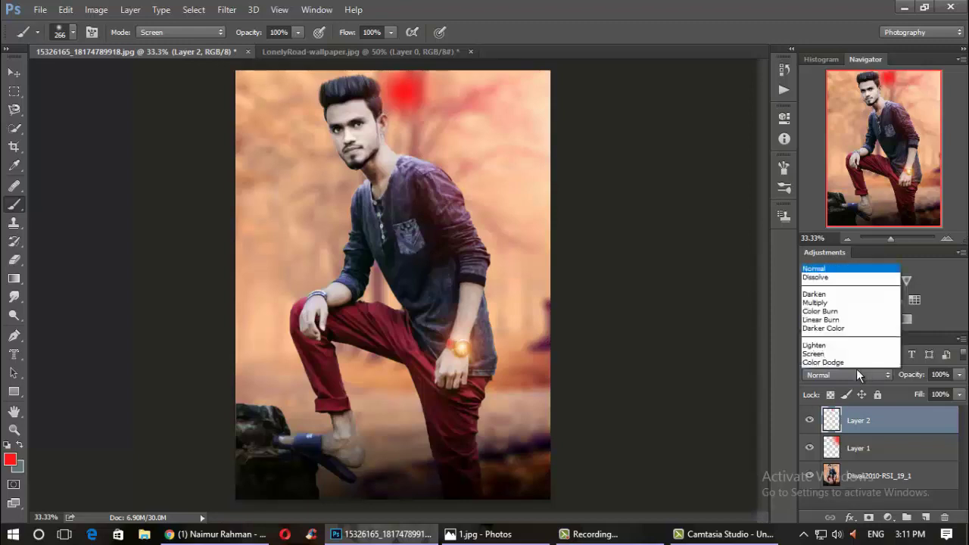
click(812, 184)
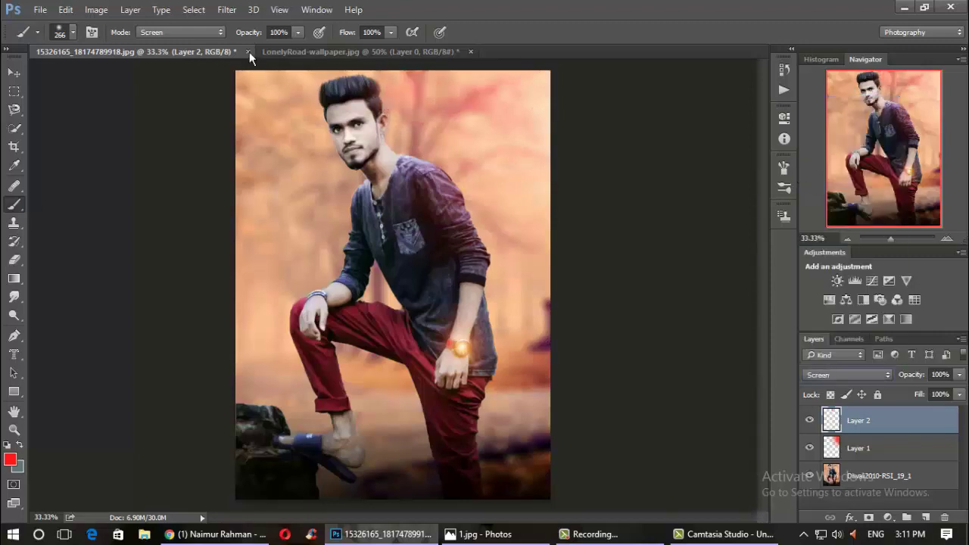
click(158, 34)
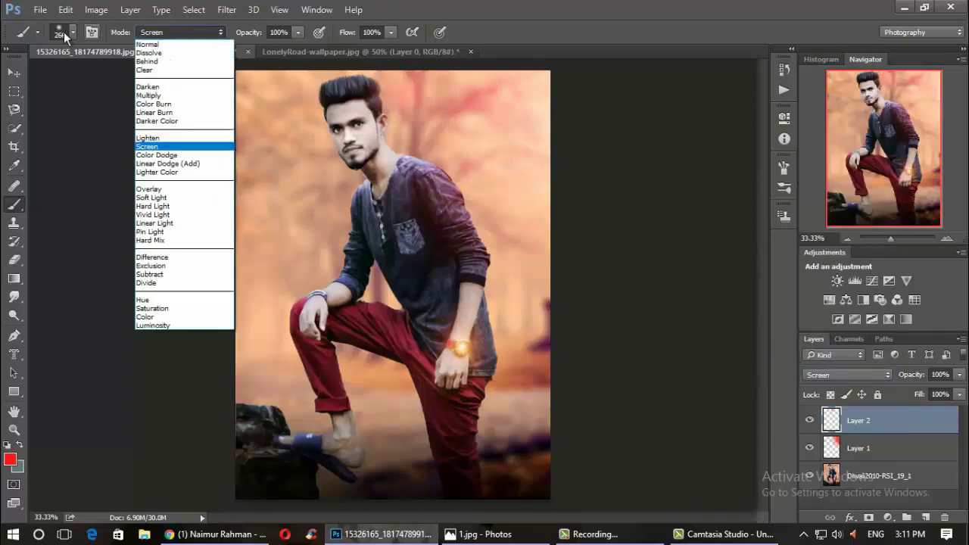
click(21, 76)
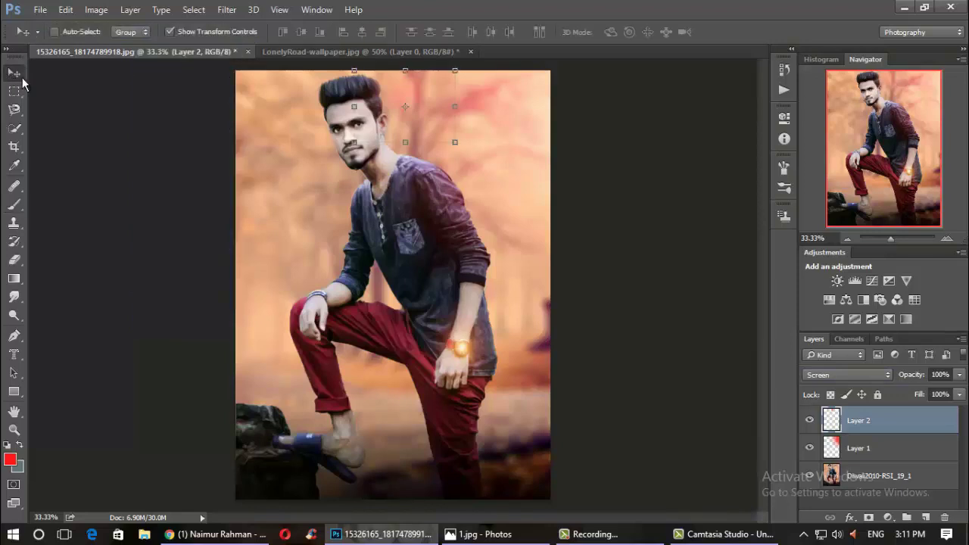
Enlarge Layer 2's red spot to about 289% by 334% over the hair and commit
drag(354, 106, 219, 106)
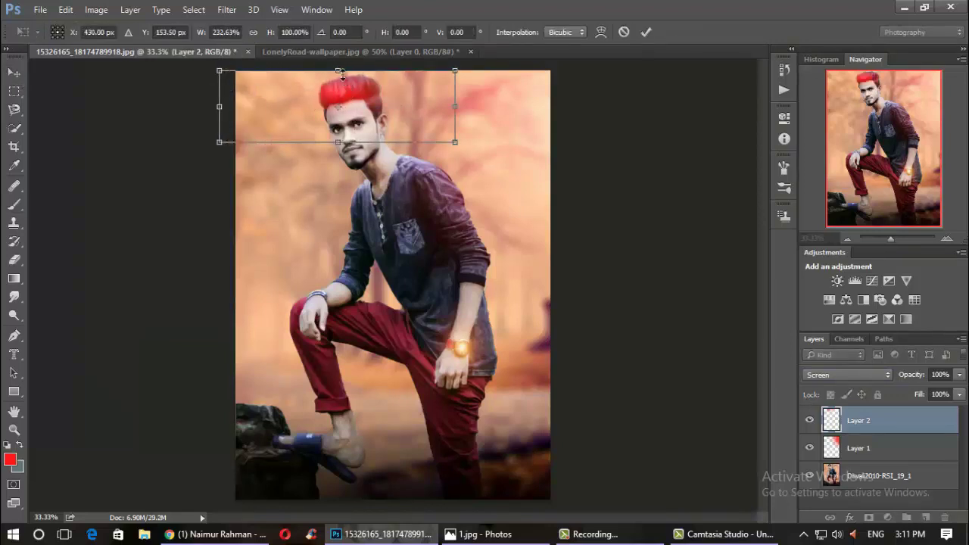
drag(337, 71, 345, 39)
drag(354, 142, 358, 187)
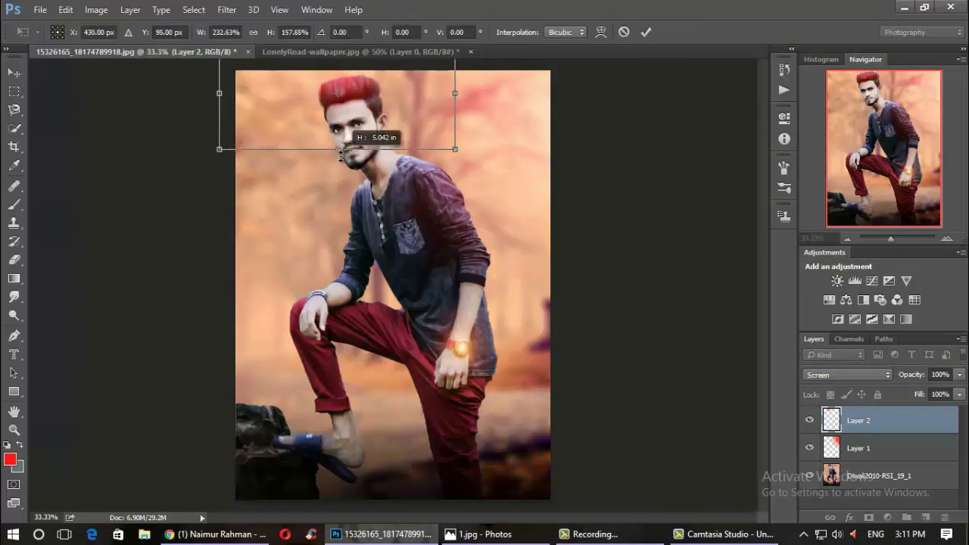
mouse_move(454, 119)
mouse_down()
mouse_move(511, 119)
mouse_move(472, 117)
mouse_up()
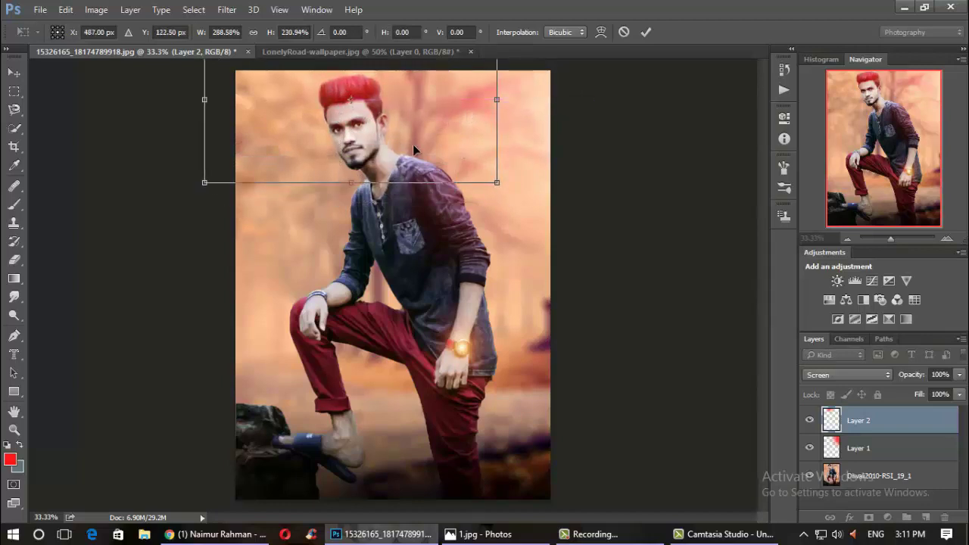
drag(407, 158, 413, 176)
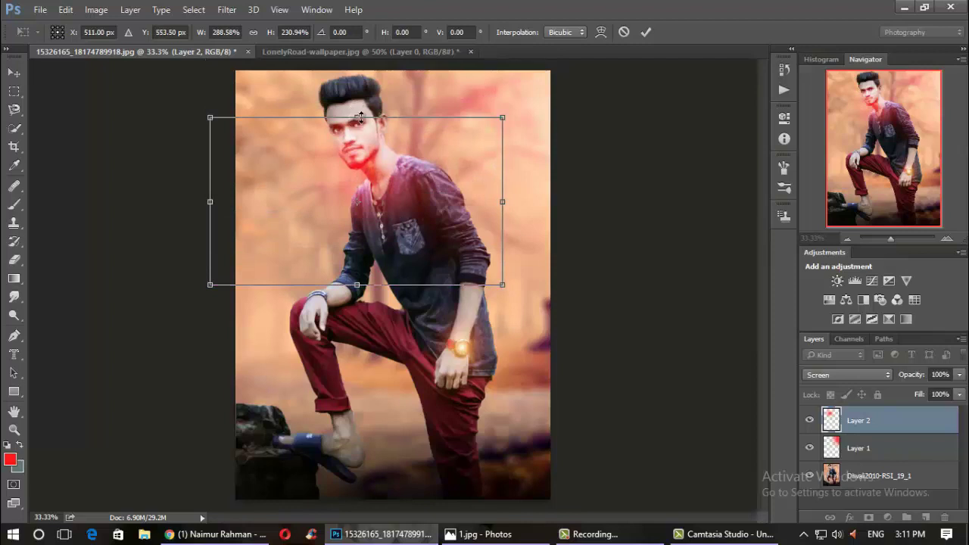
drag(360, 117, 360, 43)
mouse_move(387, 182)
mouse_down()
mouse_move(389, 127)
mouse_move(378, 120)
mouse_up()
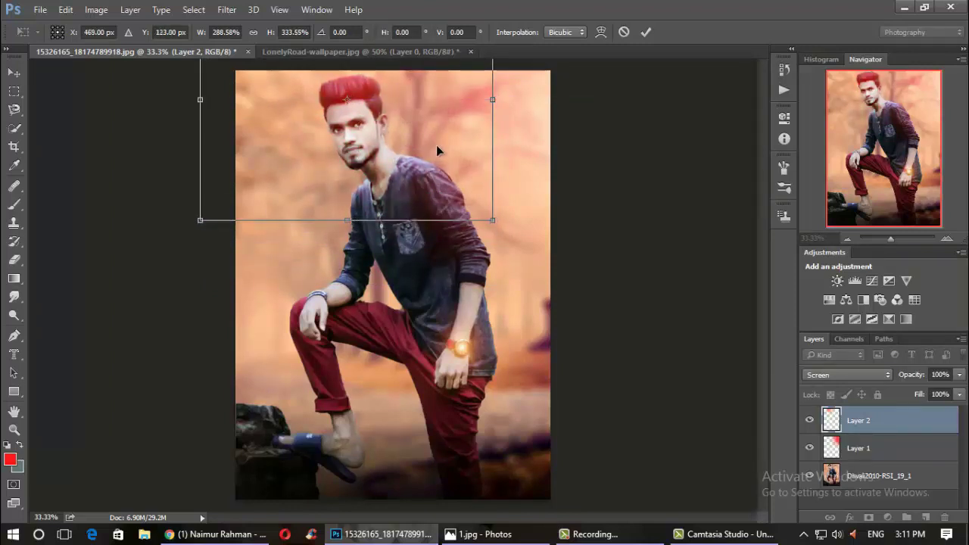
drag(436, 144, 386, 129)
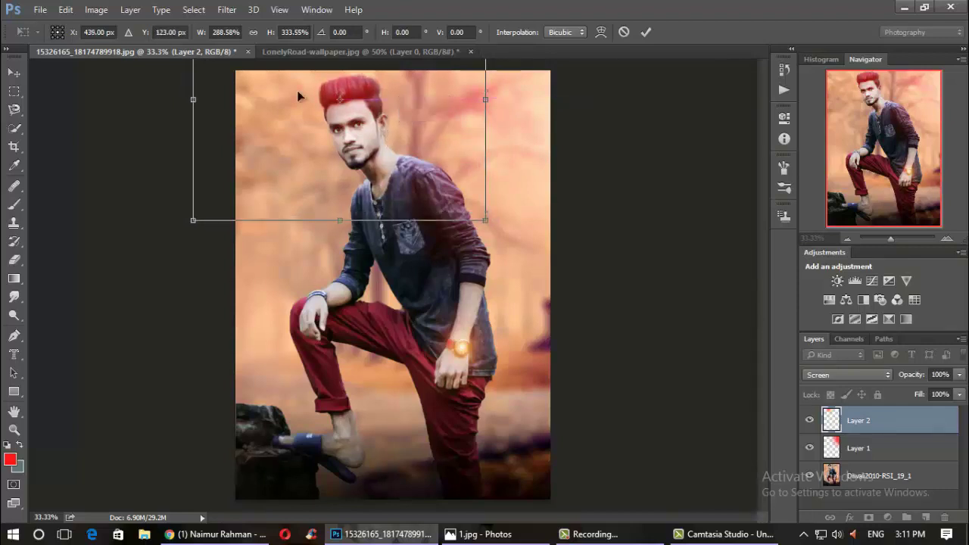
mouse_move(434, 144)
mouse_down()
mouse_move(433, 134)
mouse_move(386, 147)
mouse_up()
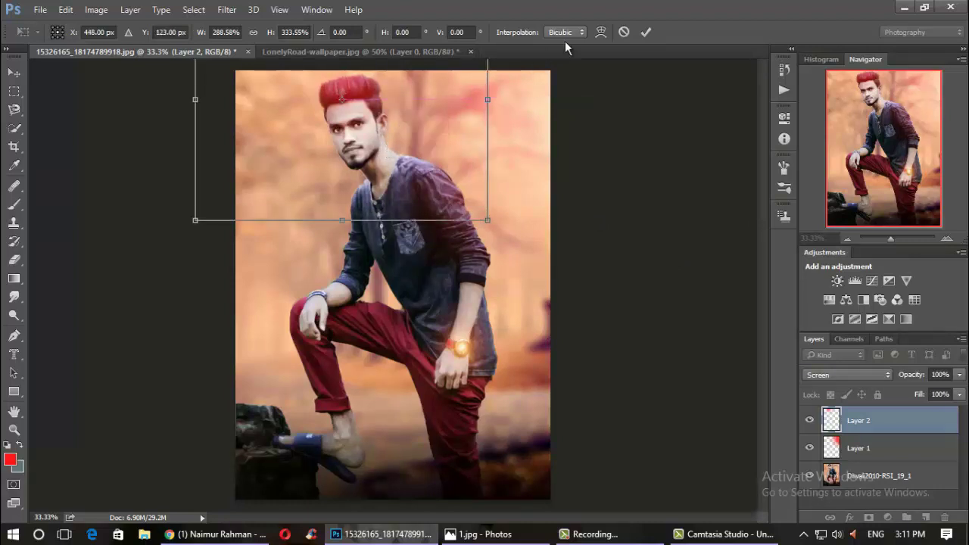
click(648, 32)
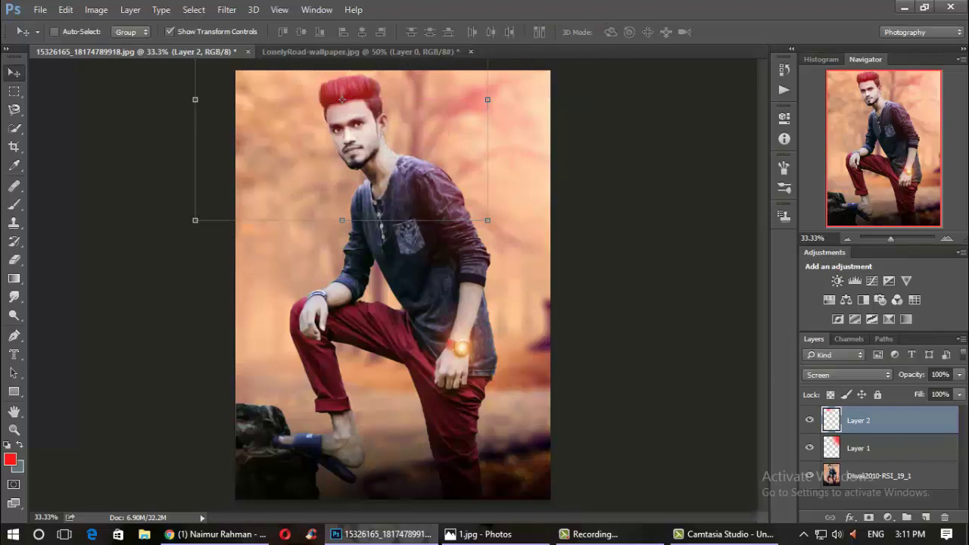
Add a new empty layer and set the foreground colour to bright yellow
click(925, 517)
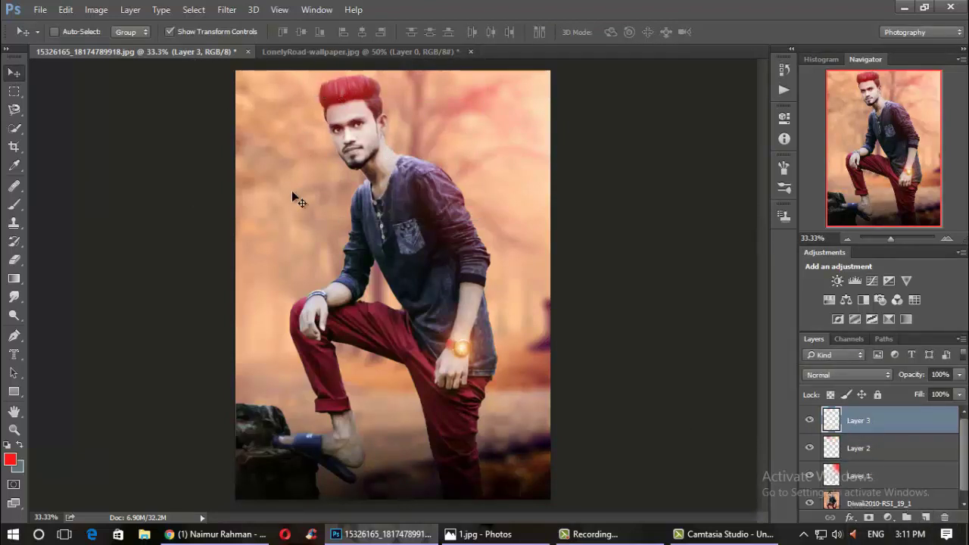
click(10, 460)
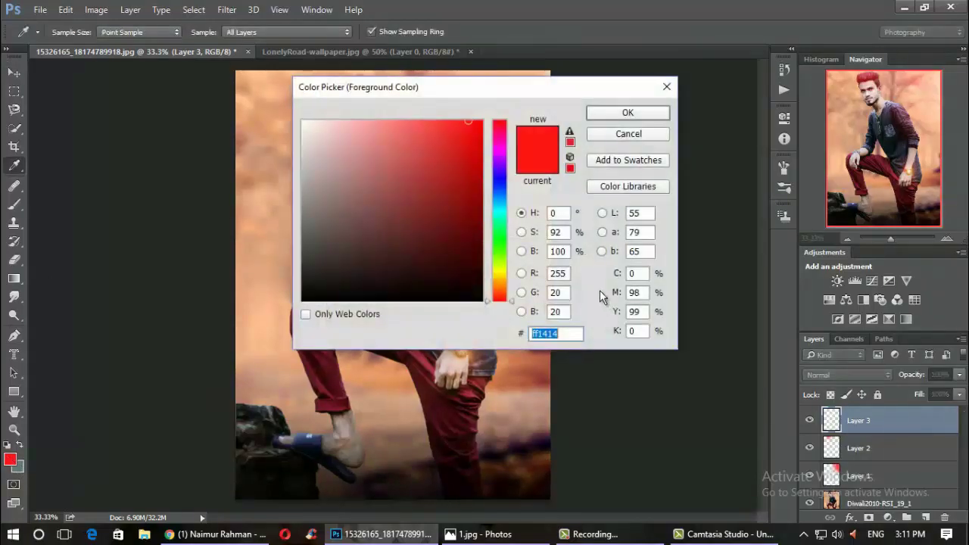
click(499, 278)
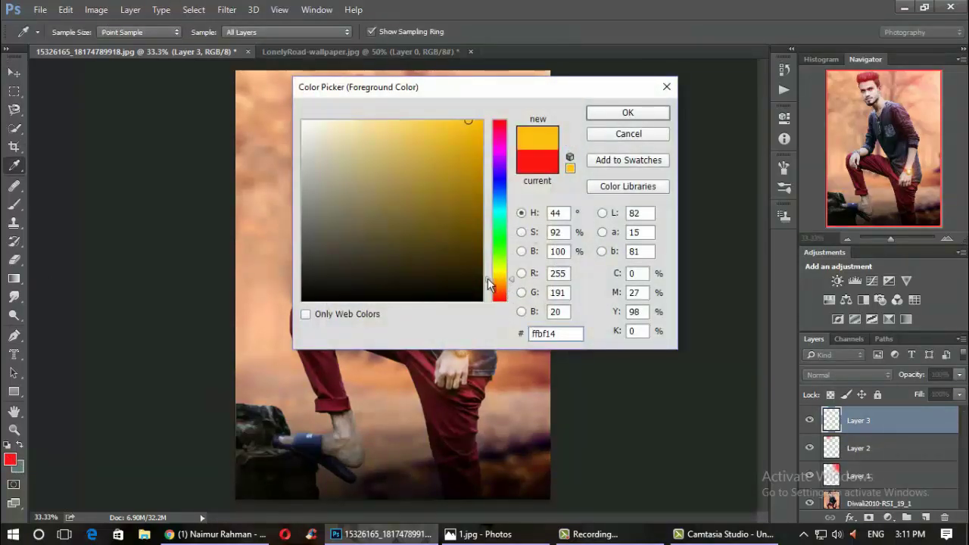
click(494, 273)
click(627, 112)
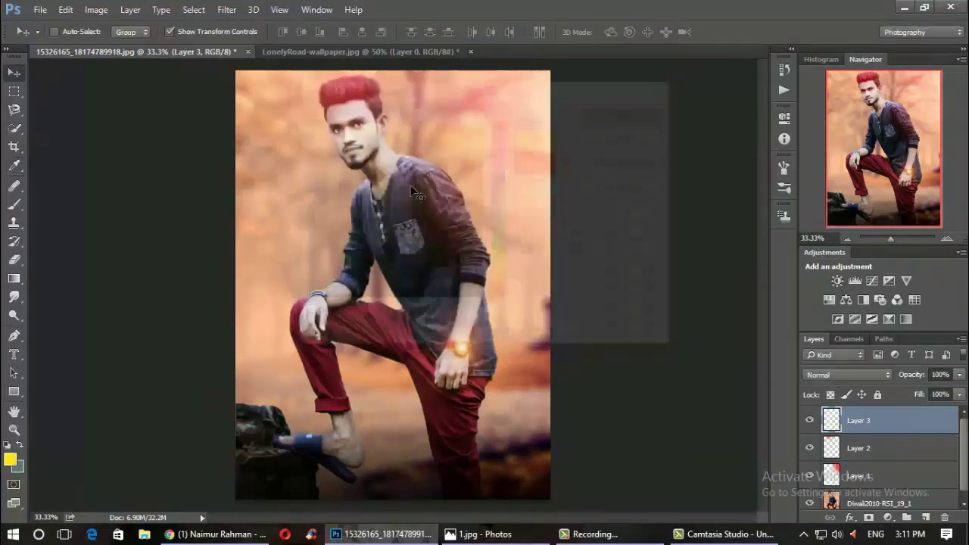
Brush a soft yellow dot left of the man and set Layer 3 to Screen blend mode
click(14, 204)
click(290, 218)
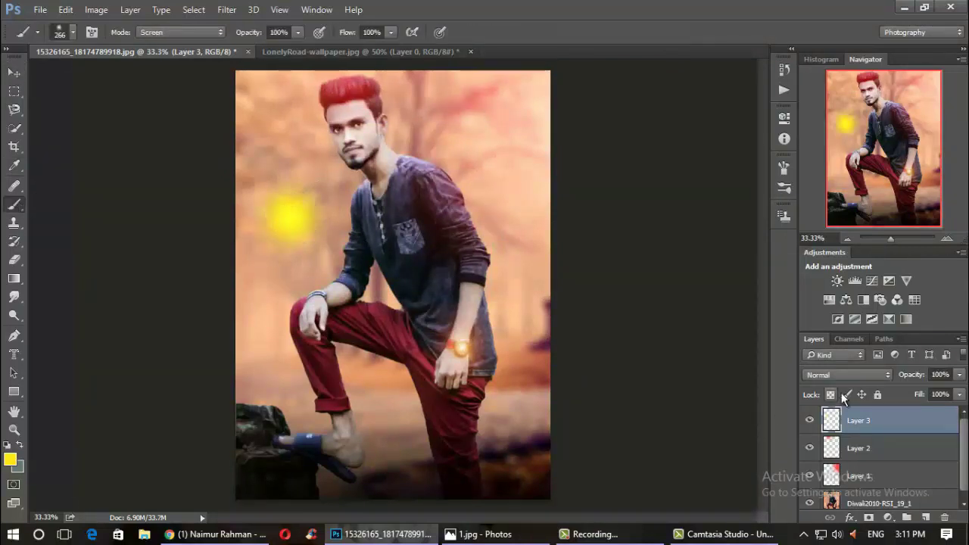
click(832, 375)
click(814, 184)
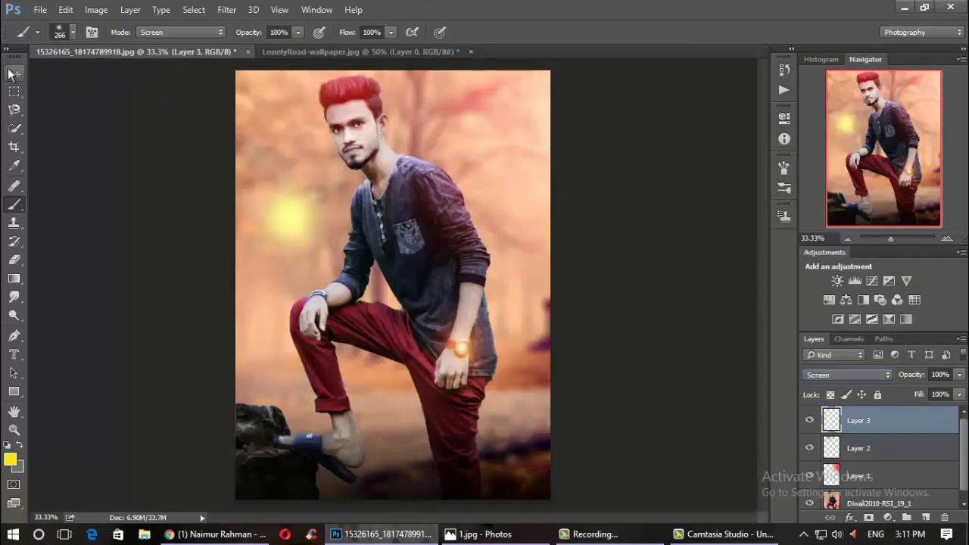
click(13, 72)
Enlarge the yellow glow to about 487% by 484% beyond the canvas edges, commit, and hide transform controls
mouse_move(290, 267)
mouse_down()
mouse_move(311, 401)
mouse_move(290, 471)
mouse_up()
drag(238, 322, 53, 323)
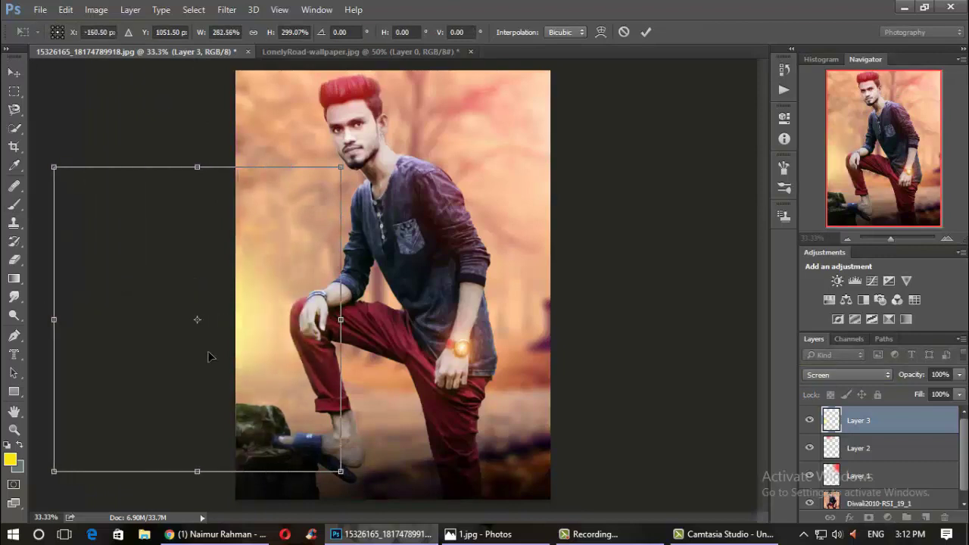
drag(208, 356, 212, 260)
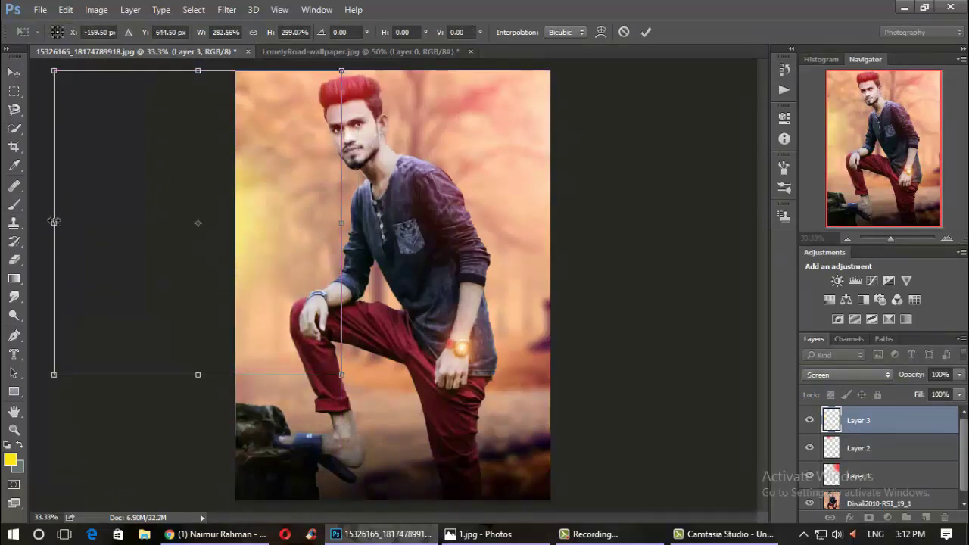
drag(54, 222, 3, 222)
drag(249, 299, 253, 316)
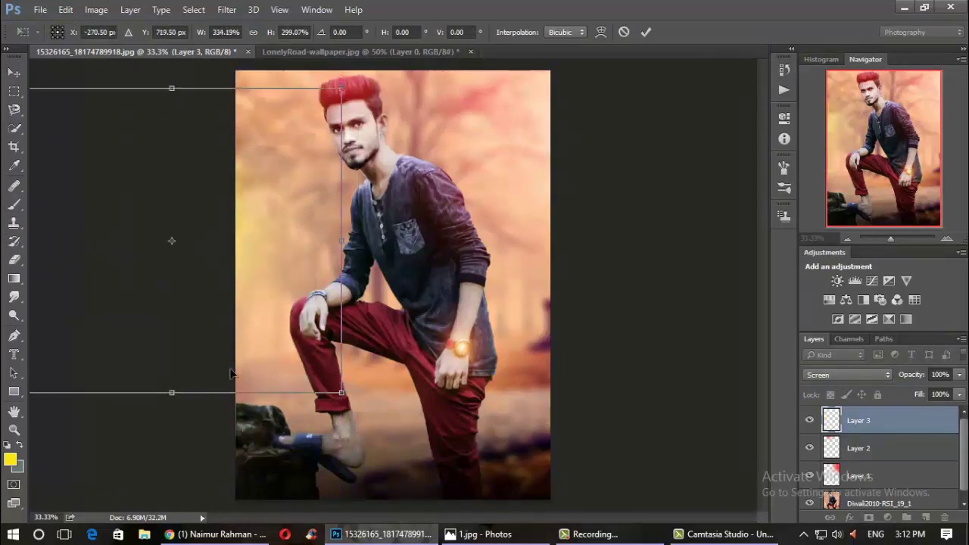
drag(172, 394, 174, 523)
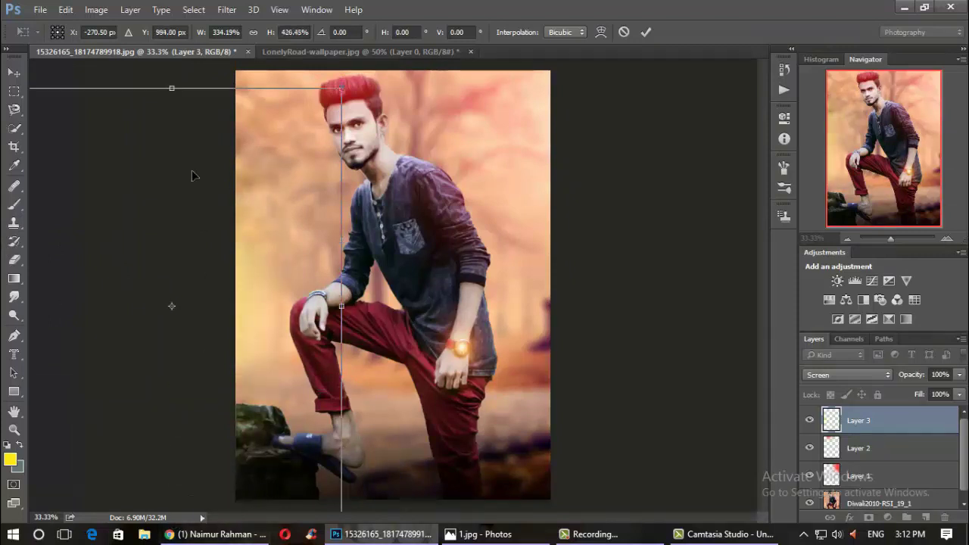
drag(170, 90, 171, 31)
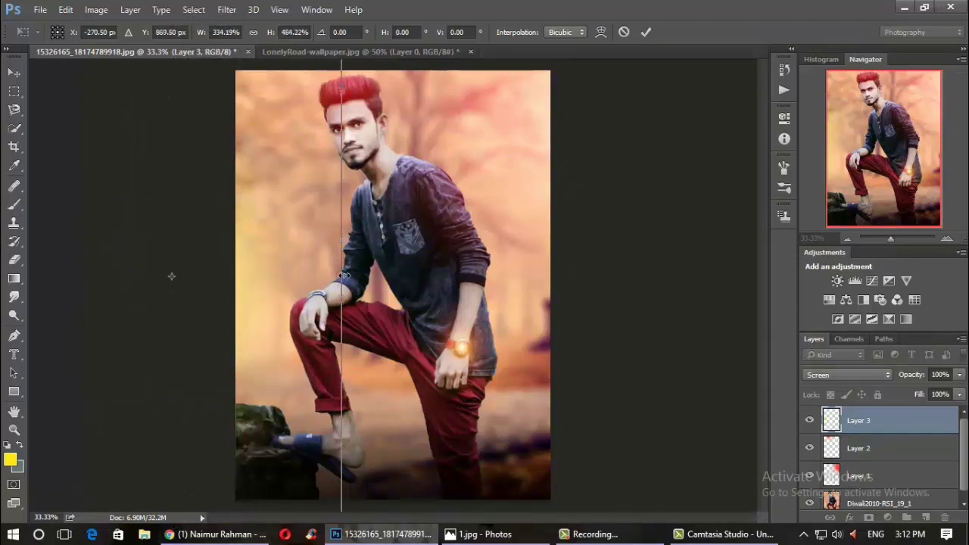
mouse_move(344, 277)
mouse_down()
mouse_move(500, 275)
mouse_move(403, 258)
mouse_move(344, 265)
mouse_move(330, 253)
mouse_move(330, 271)
mouse_up()
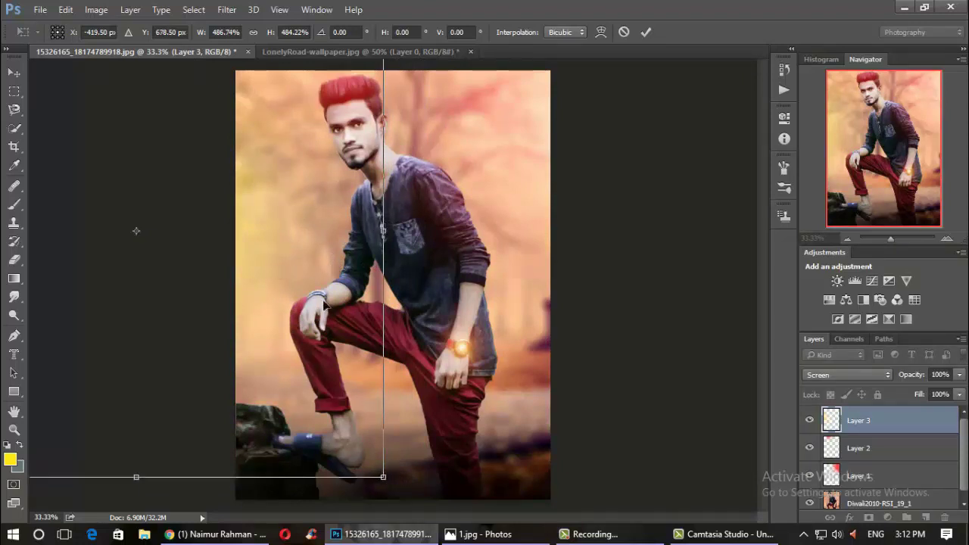
click(641, 34)
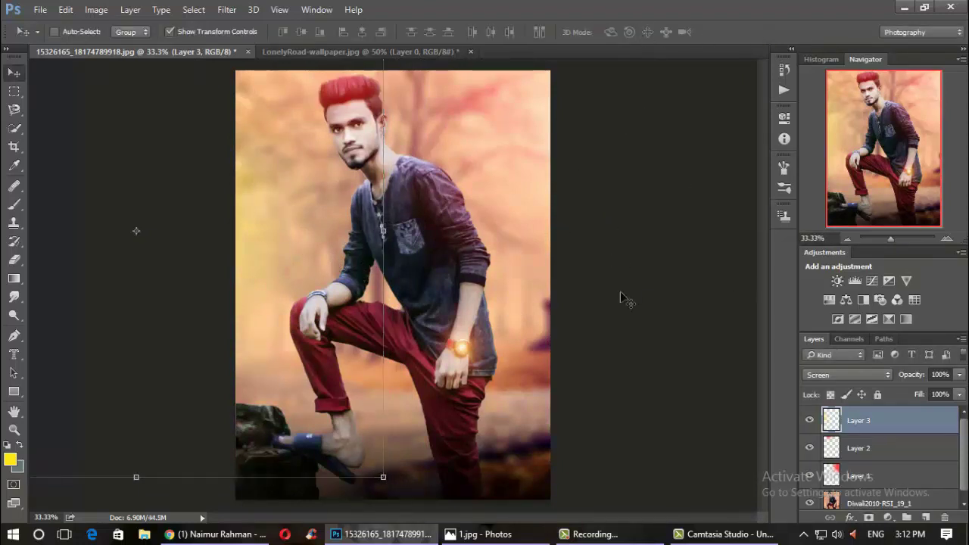
click(169, 31)
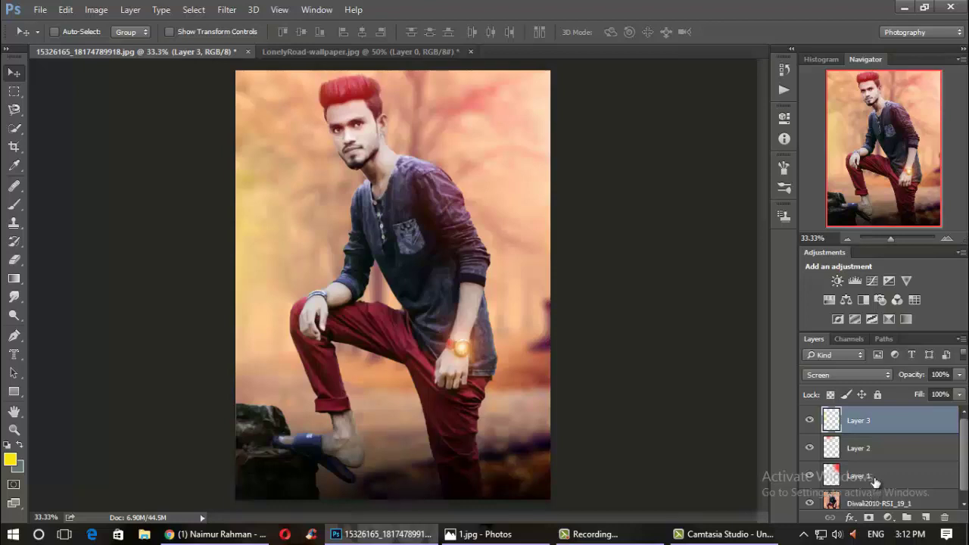
Select Layer 2, Layer 1 and the photo layer, then flatten them into one Background layer
scroll(875, 482, down, 1)
ctrl+click(873, 446)
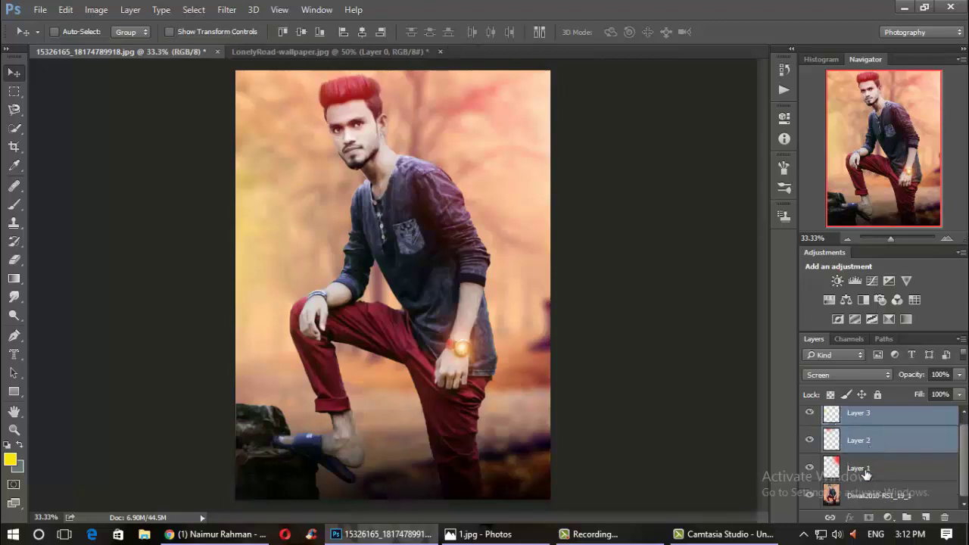
ctrl+click(865, 471)
ctrl+click(870, 496)
right_click(847, 428)
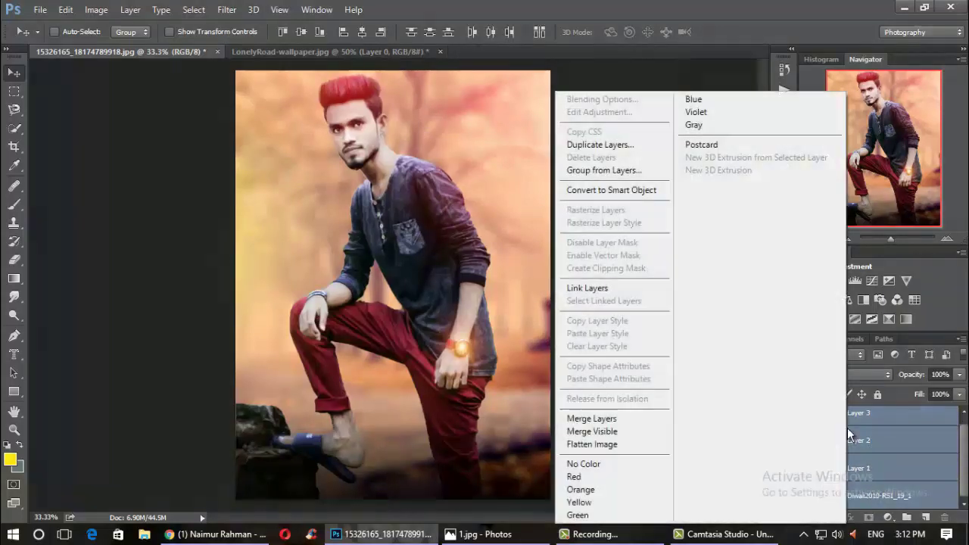
click(626, 445)
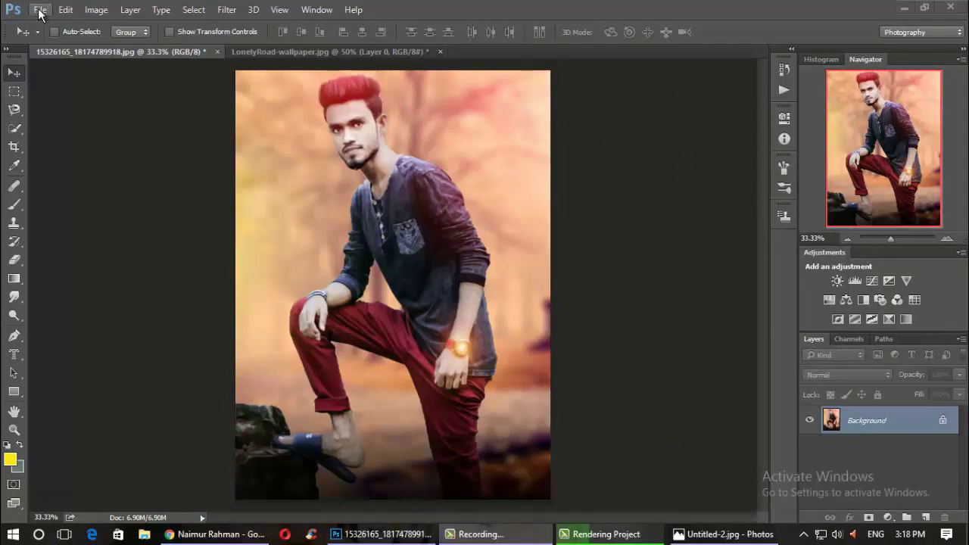
Save as JPEG 15326165_18174789918.jpg over the original, then quit without saving LonelyRoad-wallpaper.jpg
click(39, 11)
click(72, 170)
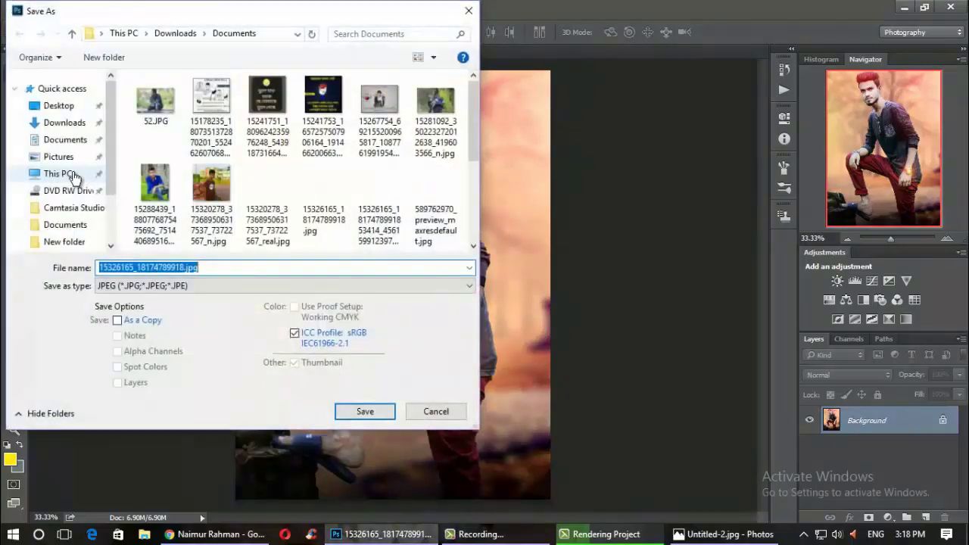
click(364, 415)
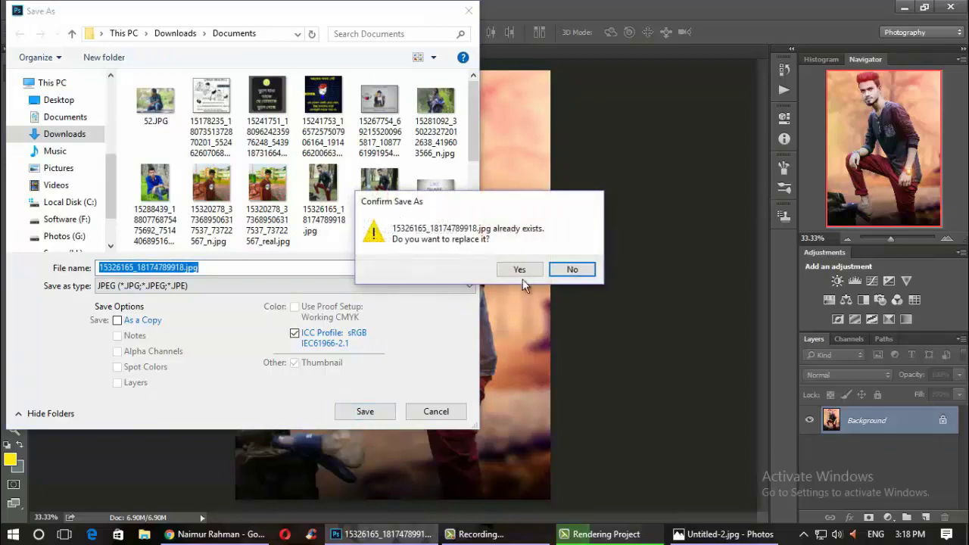
click(522, 272)
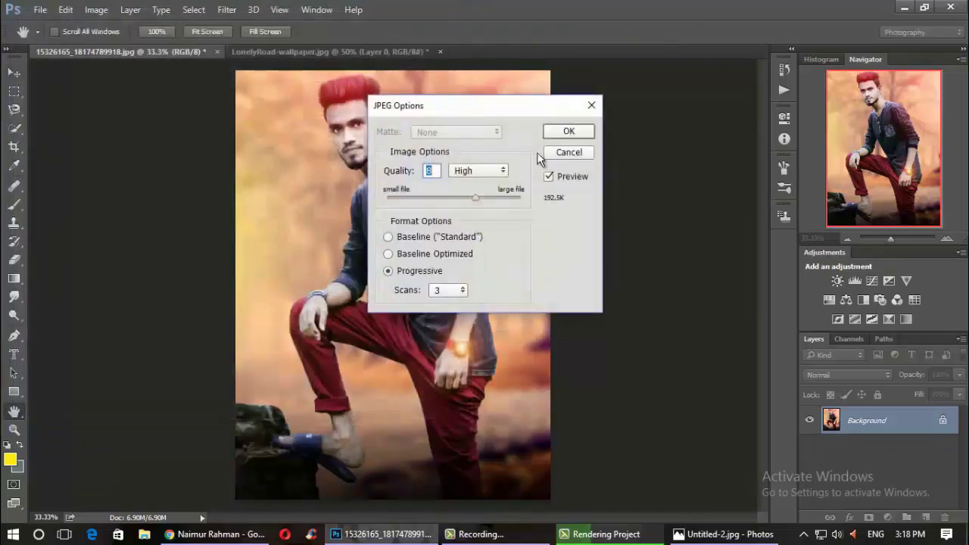
click(567, 133)
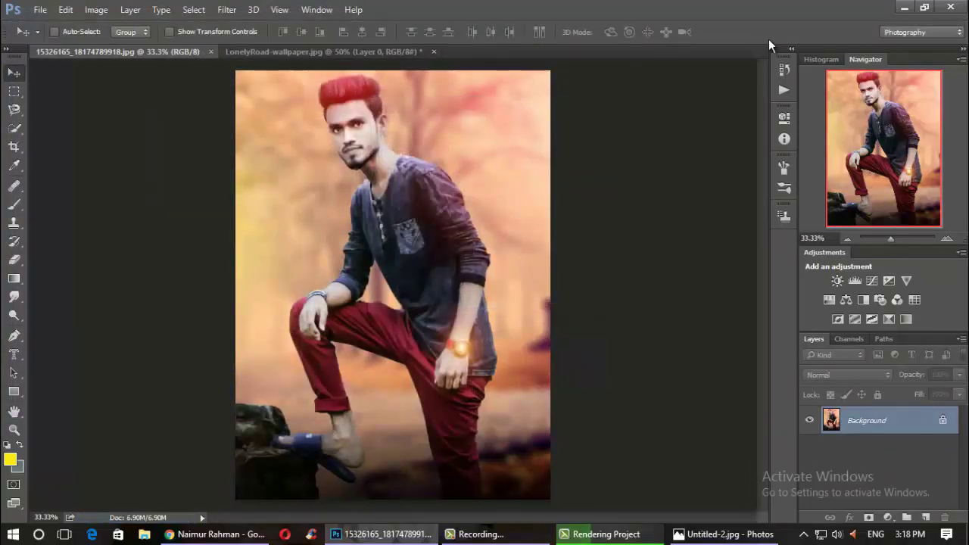
click(950, 7)
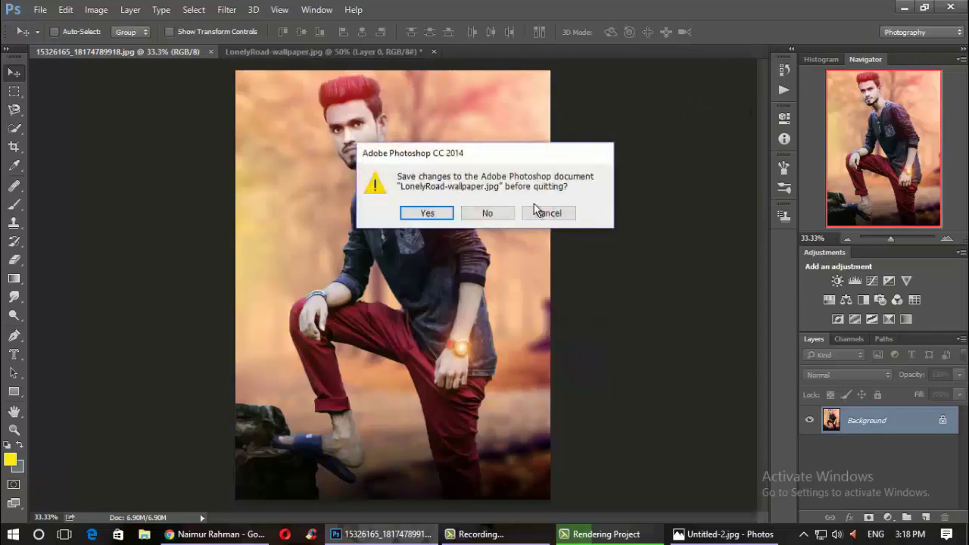
click(499, 215)
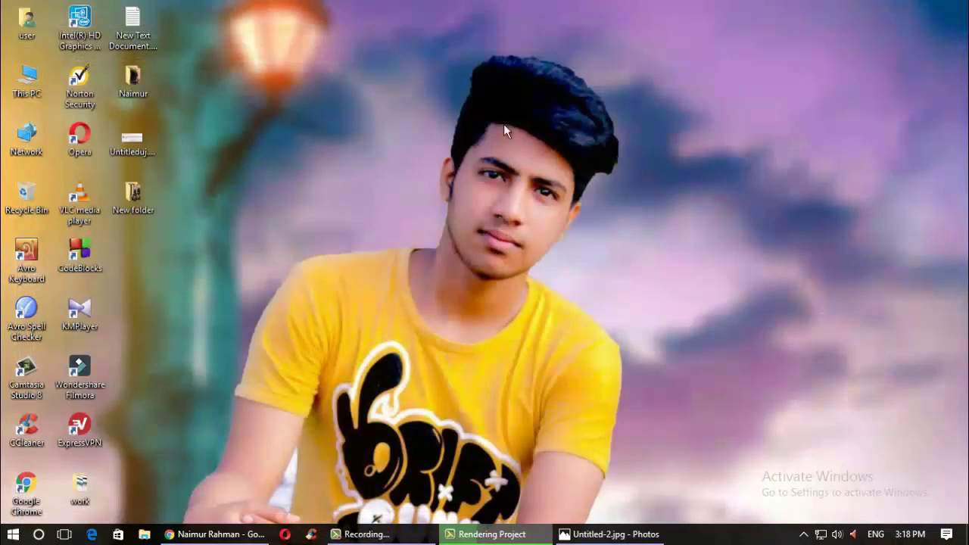
Restore the Photos window on Untitled-2.jpg and move it toward the screen centre
click(575, 533)
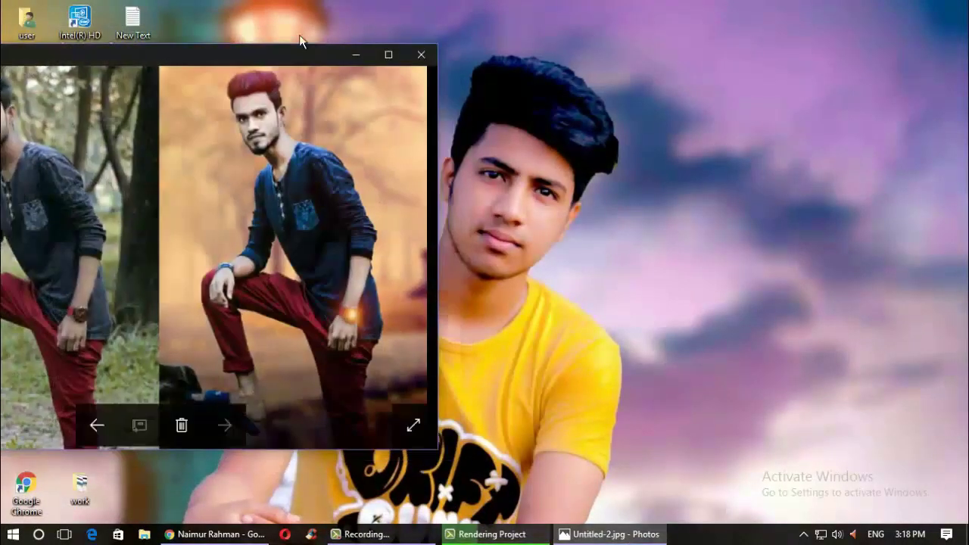
drag(292, 54, 567, 67)
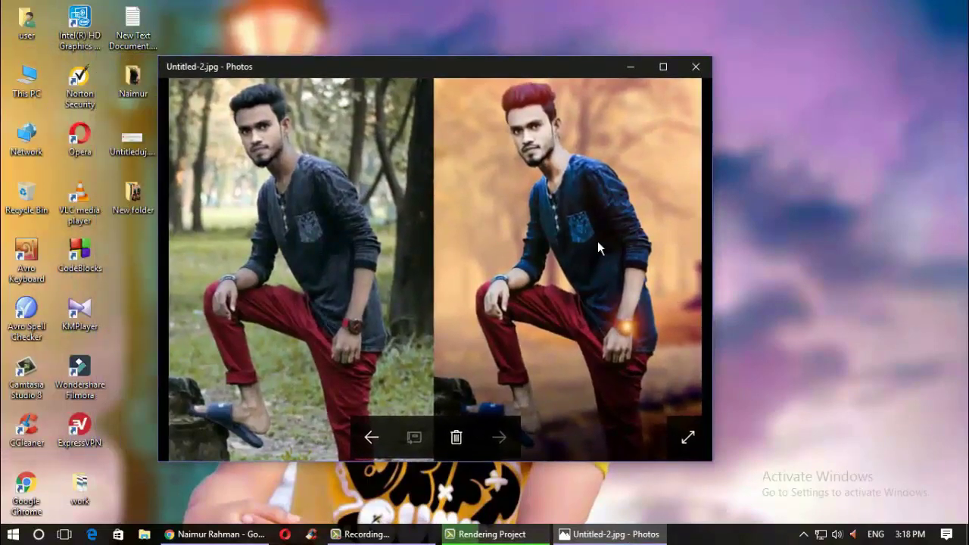